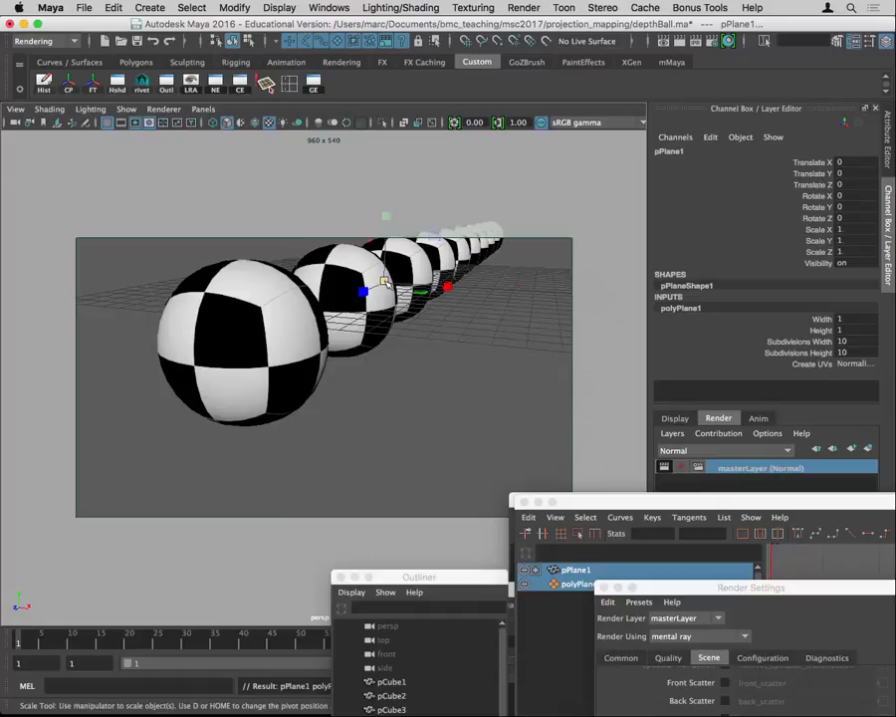
# Scale the ground plane uniformly to about 42.67 and lower it to about -4.76 in Y, beneath the spheres.
pyautogui.moveTo(366, 361); pyautogui.dragTo(409, 323, button='middle')
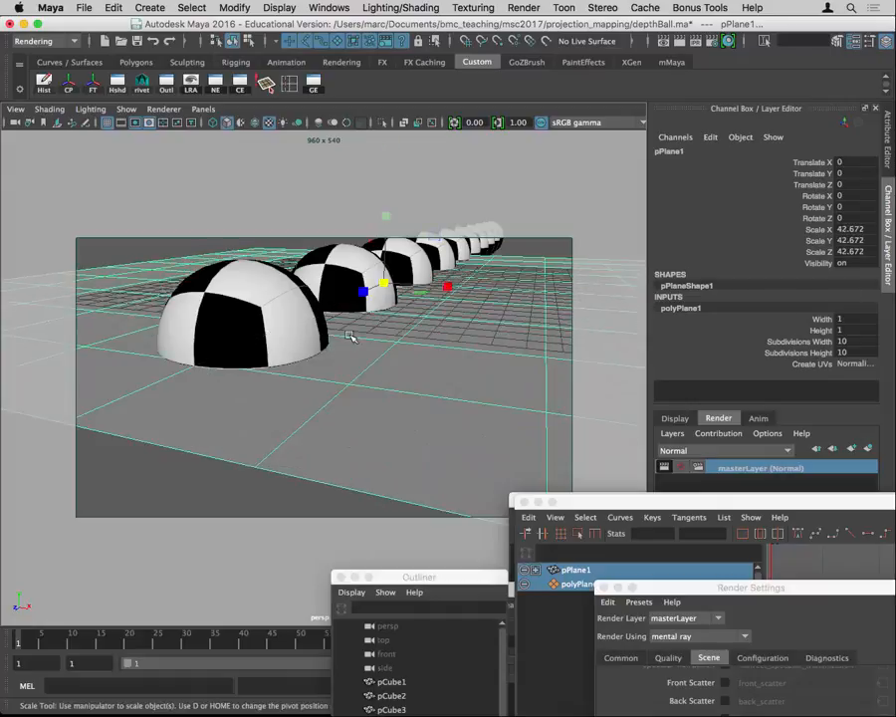
pyautogui.press('w')
pyautogui.moveTo(387, 216); pyautogui.dragTo(390, 312)
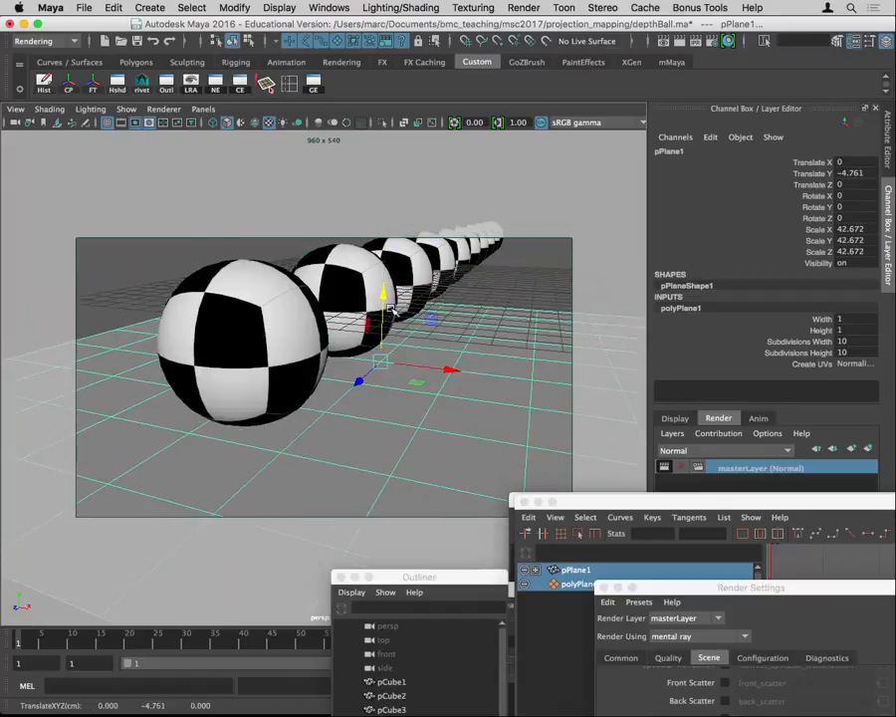
# Turn off the camera's resolution gate and hide the grid in the perspective view.
pyautogui.keyDown('alt'); pyautogui.moveTo(191, 260); pyautogui.dragTo(193, 320); pyautogui.keyUp('alt')
pyautogui.keyDown('alt'); pyautogui.moveTo(193, 320); pyautogui.dragTo(215, 283, button='middle'); pyautogui.keyUp('alt')
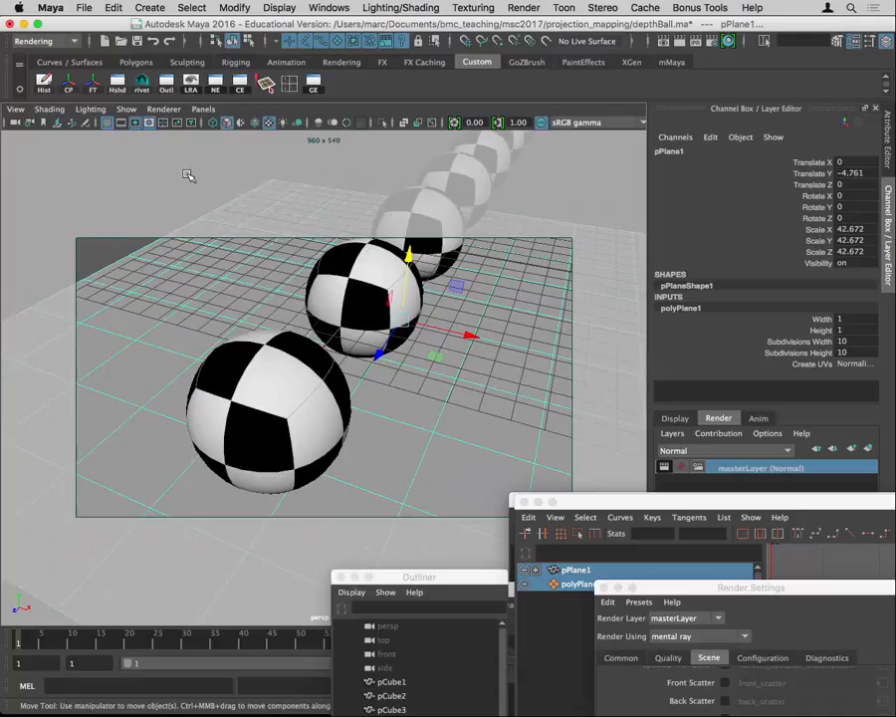
pyautogui.click(15, 109)
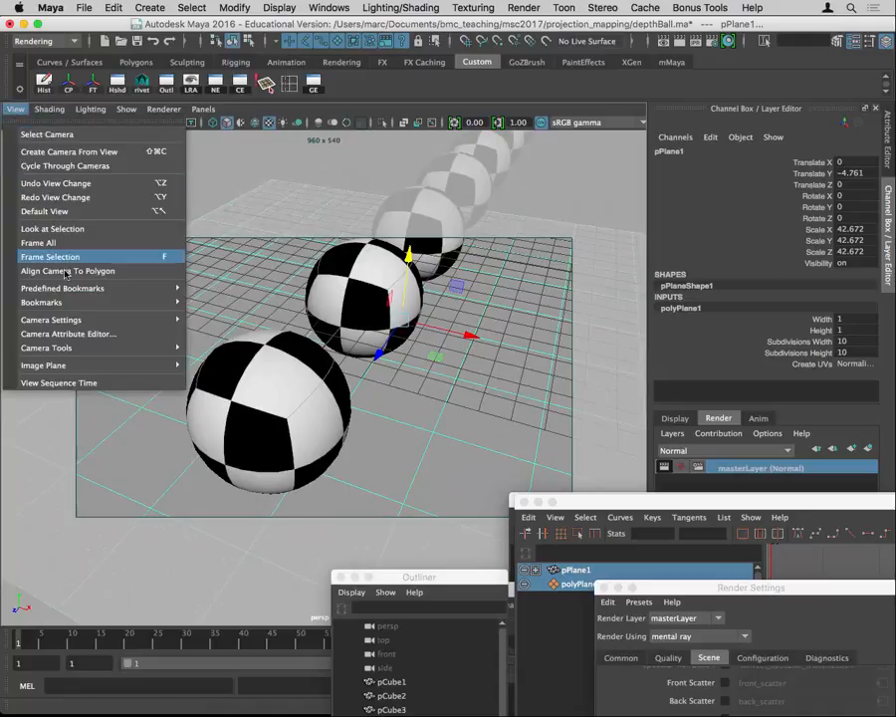
pyautogui.moveTo(59, 320)
pyautogui.click(242, 375)
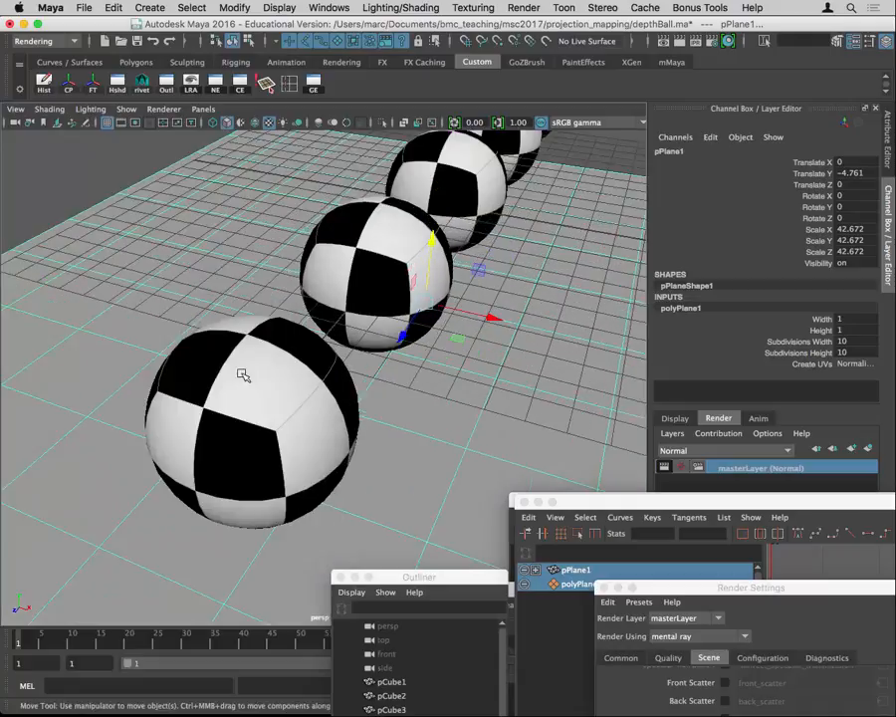
pyautogui.keyDown('alt'); pyautogui.moveTo(400, 319); pyautogui.dragTo(234, 299, button='right'); pyautogui.keyUp('alt')
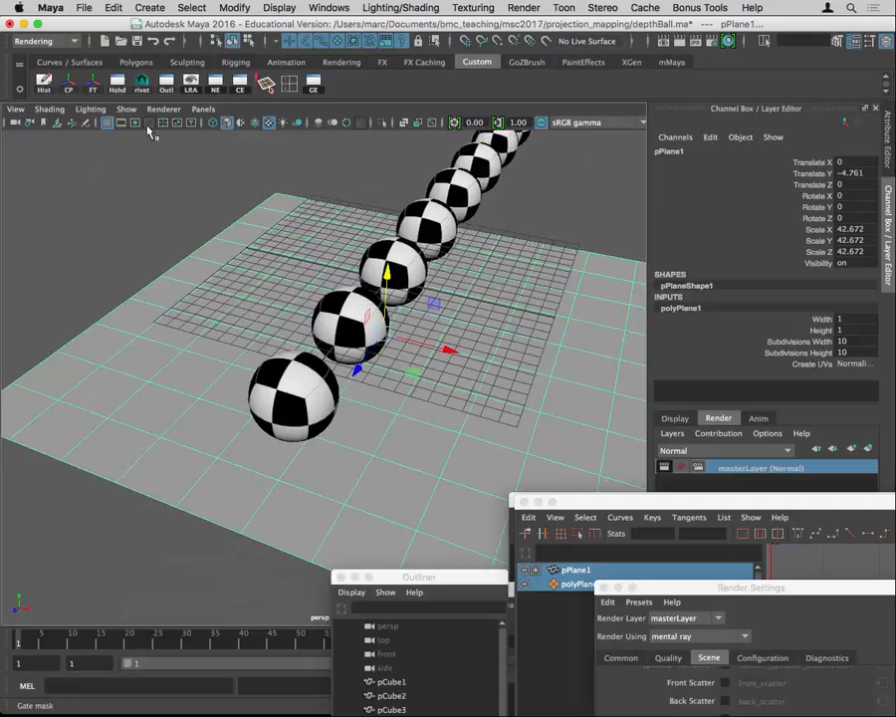
pyautogui.click(109, 125)
# Create a spot light in the scene with the plane and the row of spheres.
pyautogui.keyDown('alt'); pyautogui.moveTo(278, 295); pyautogui.dragTo(324, 362); pyautogui.keyUp('alt')
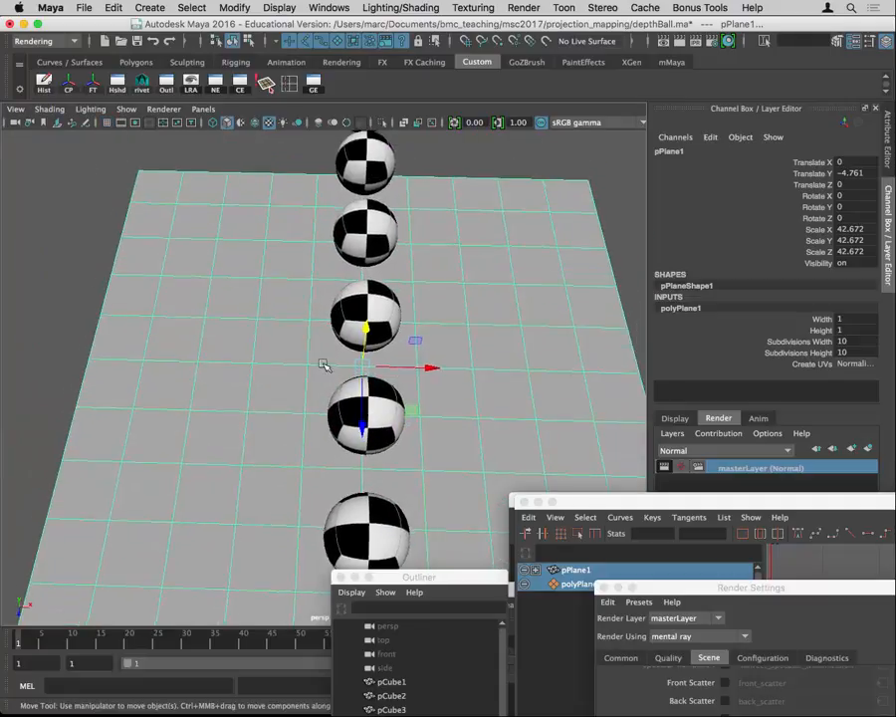
pyautogui.keyDown('alt'); pyautogui.moveTo(324, 363); pyautogui.dragTo(192, 340, button='right'); pyautogui.keyUp('alt')
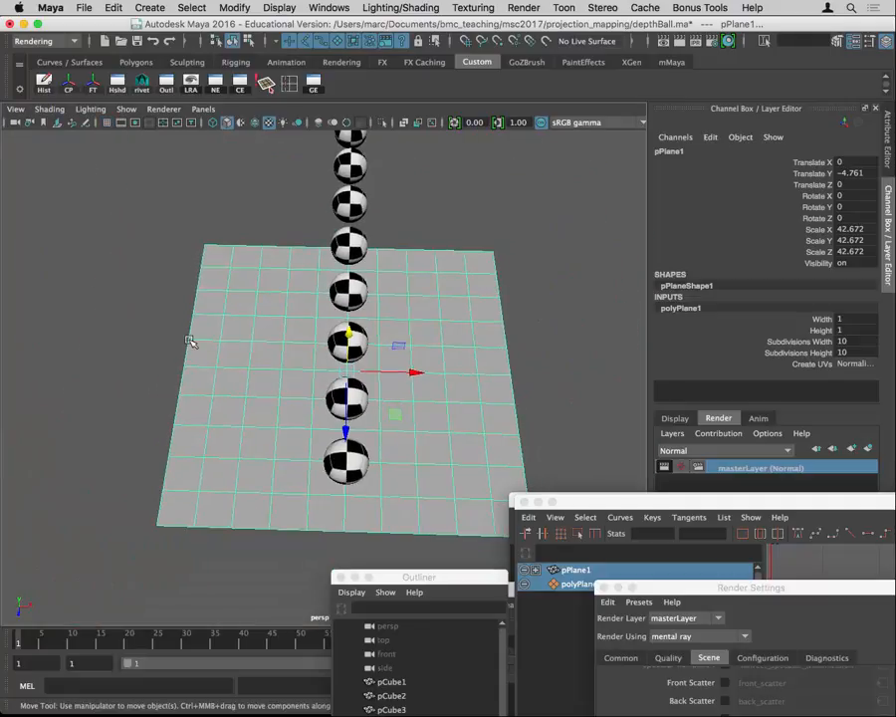
pyautogui.press('space')
pyautogui.press('space')
pyautogui.click(319, 297)
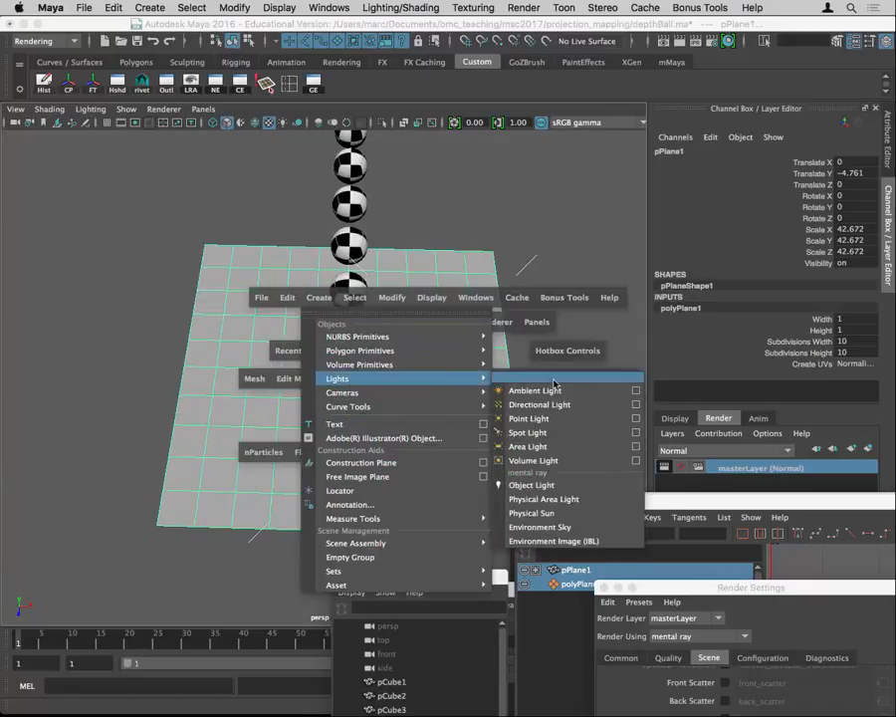
pyautogui.click(559, 435)
pyautogui.moveTo(450, 387)
pyautogui.keyDown('alt'); pyautogui.mouseDown()
pyautogui.moveTo(398, 389)
pyautogui.moveTo(446, 387)
pyautogui.mouseUp(); pyautogui.keyUp('alt')
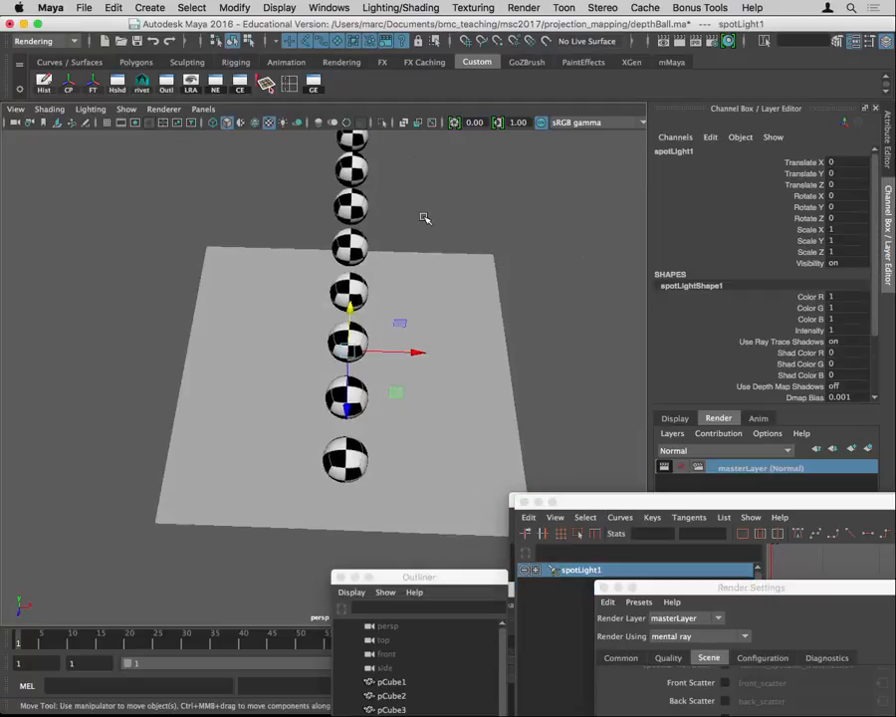
# Look through the spot light and aim it down at the spheres from about -10.6, 19.87, 28.85, rotated about -46.2 in X and -27.2 in Y.
pyautogui.click(205, 111)
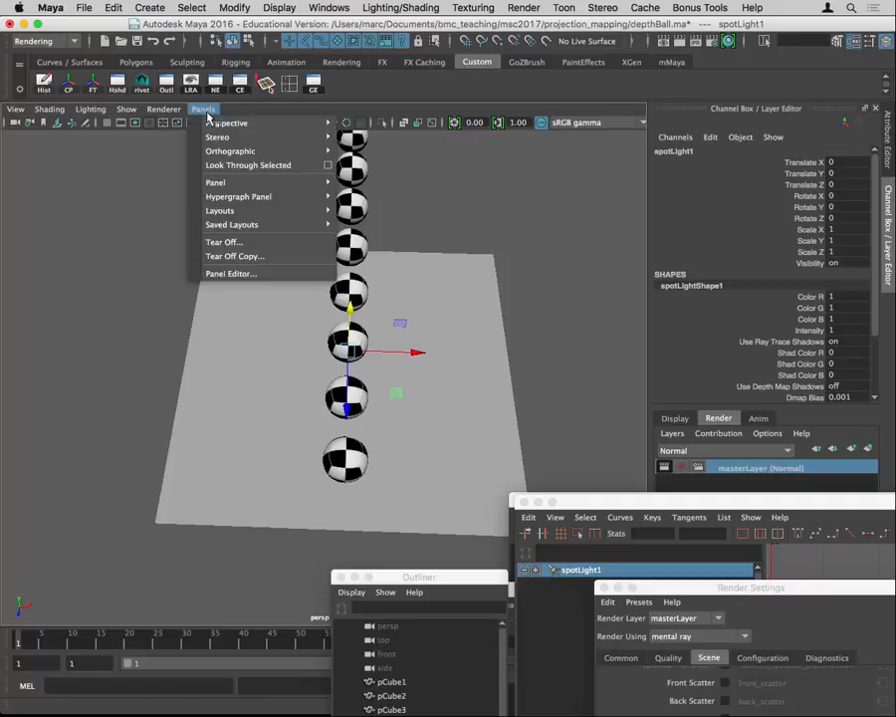
pyautogui.click(237, 166)
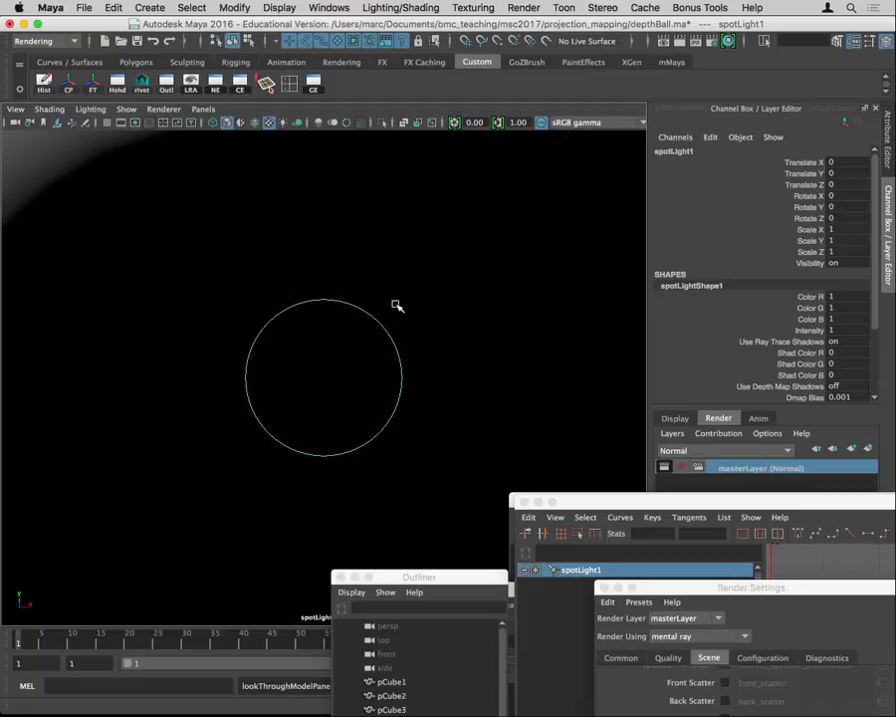
pyautogui.moveTo(455, 332)
pyautogui.keyDown('alt'); pyautogui.mouseDown(button='right')
pyautogui.moveTo(288, 319)
pyautogui.moveTo(278, 344)
pyautogui.moveTo(163, 350)
pyautogui.mouseUp(button='right'); pyautogui.keyUp('alt')
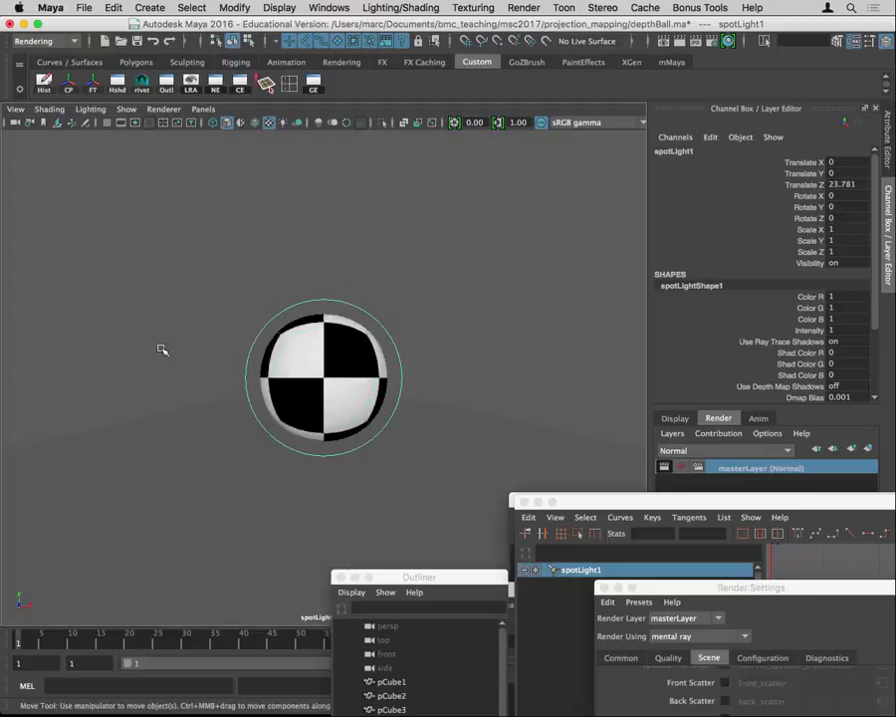
pyautogui.keyDown('alt'); pyautogui.moveTo(163, 351); pyautogui.dragTo(183, 330); pyautogui.keyUp('alt')
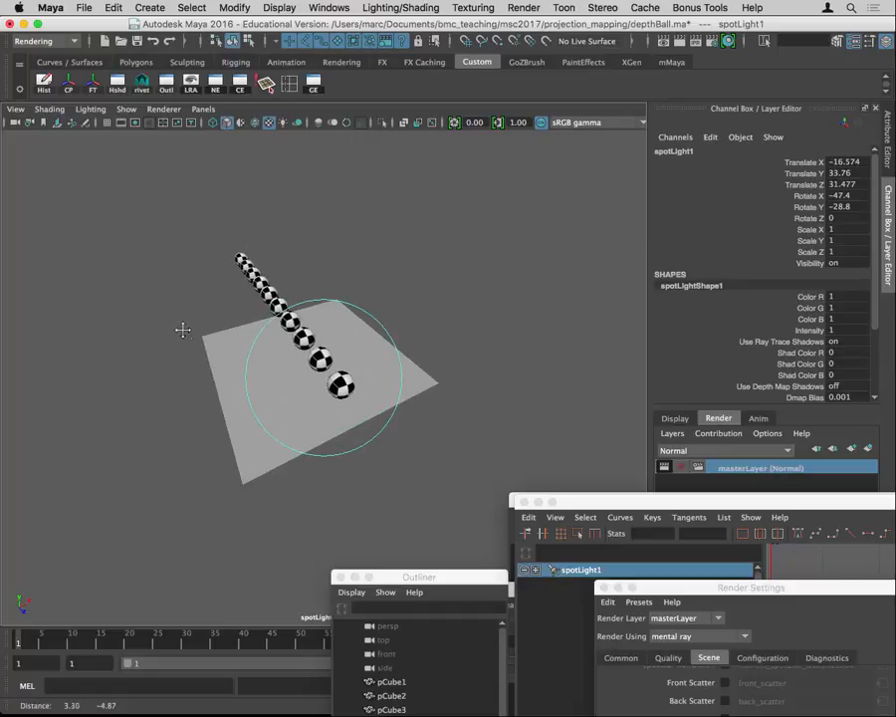
pyautogui.keyDown('alt'); pyautogui.moveTo(182, 330); pyautogui.dragTo(252, 356, button='right'); pyautogui.keyUp('alt')
pyautogui.keyDown('alt'); pyautogui.moveTo(252, 356); pyautogui.dragTo(247, 354); pyautogui.keyUp('alt')
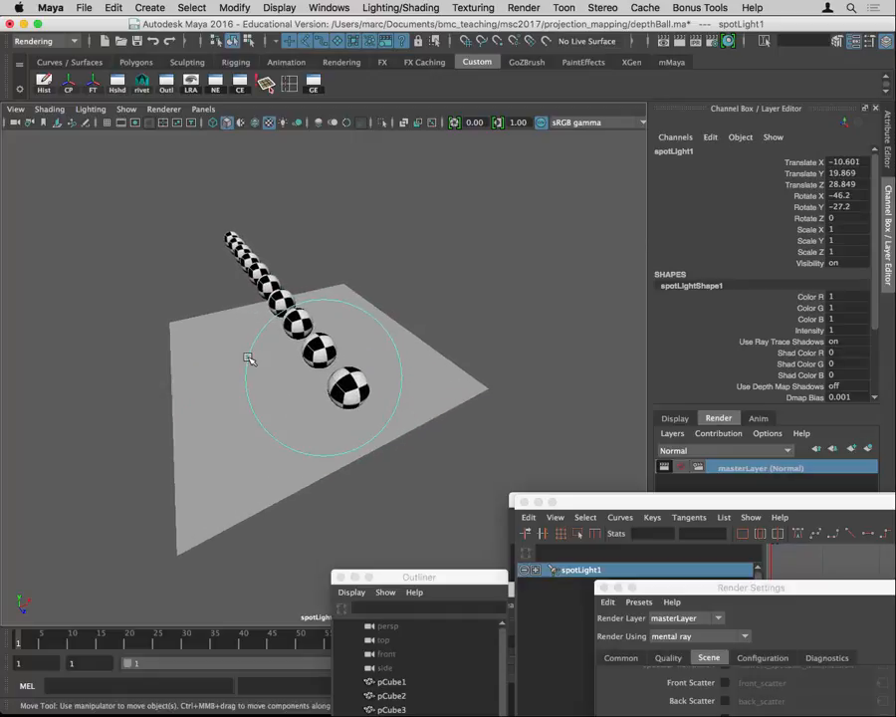
# Return to the perspective view and frame the spot light together with the plane and spheres.
pyautogui.press('space')
pyautogui.moveTo(274, 376); pyautogui.dragTo(286, 362)
pyautogui.keyDown('alt'); pyautogui.moveTo(437, 353); pyautogui.dragTo(226, 260); pyautogui.keyUp('alt')
pyautogui.moveTo(81, 163); pyautogui.dragTo(318, 298)
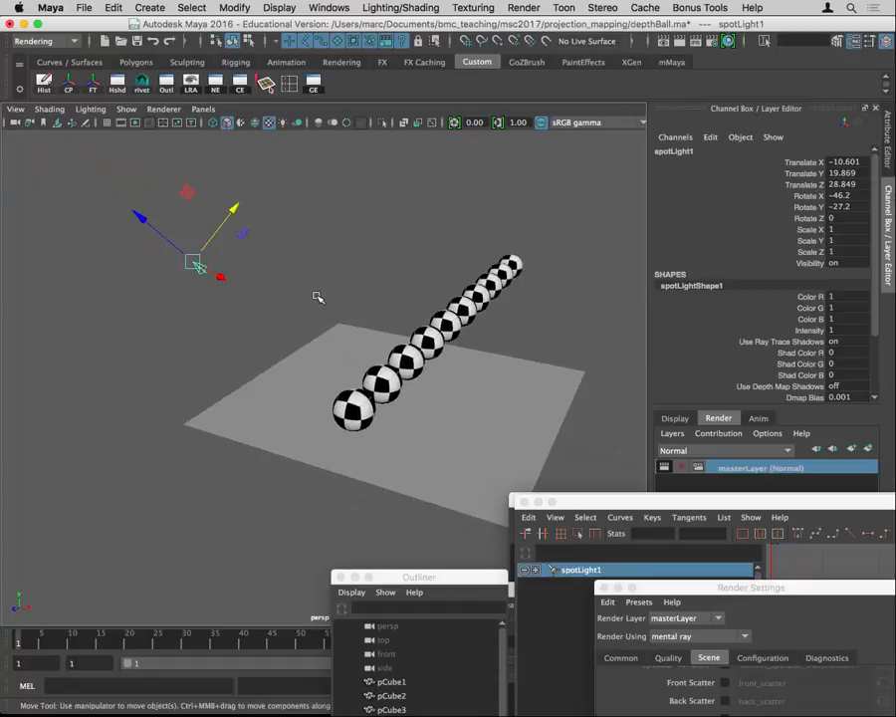
# Light the viewport with all scene lights and turn on viewport shadows.
pyautogui.press('7')
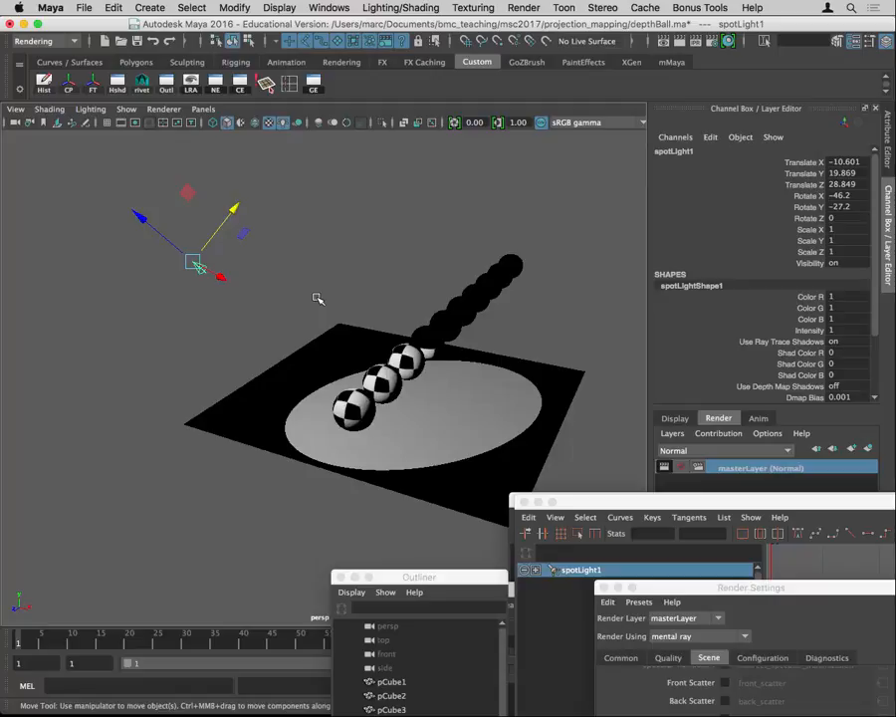
pyautogui.click(91, 110)
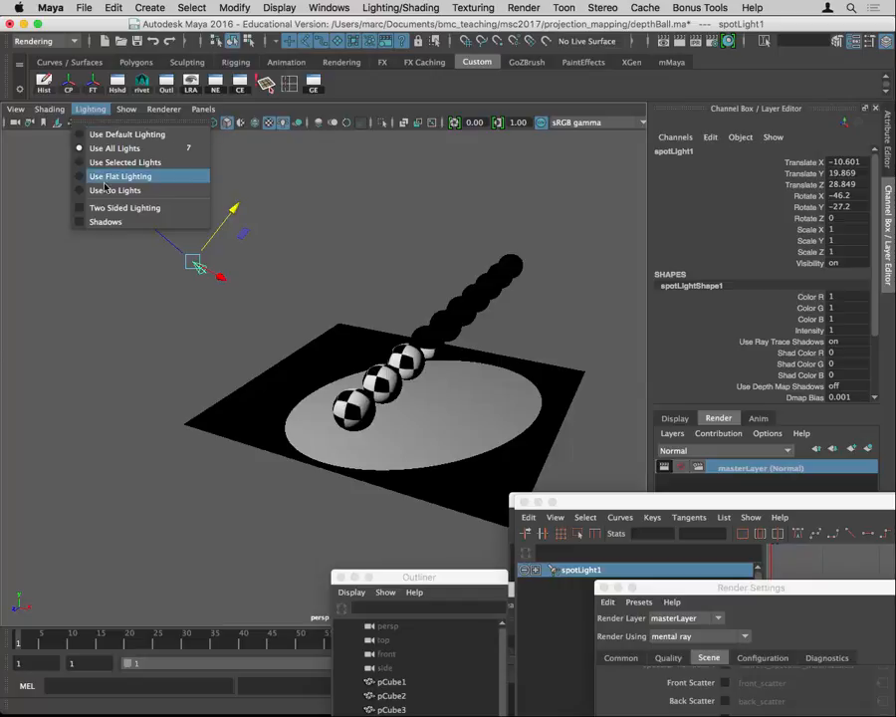
pyautogui.click(108, 221)
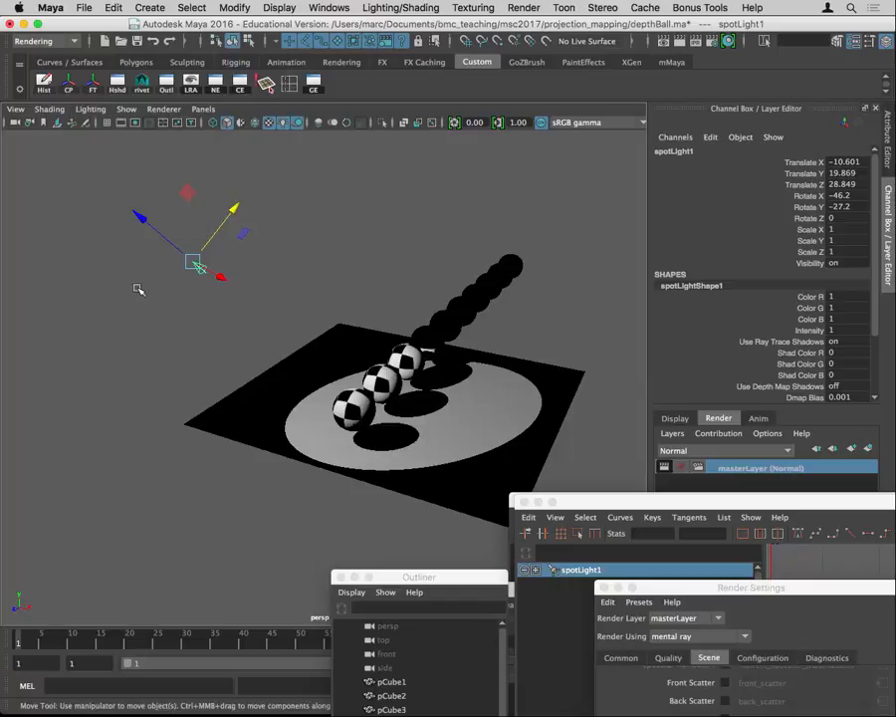
# Frame the lit spheres closely, render the current frame with mental ray, and move the render window aside to compare it with the viewport.
pyautogui.keyDown('alt'); pyautogui.moveTo(289, 381); pyautogui.dragTo(285, 370); pyautogui.keyUp('alt')
pyautogui.moveTo(328, 371)
pyautogui.mouseDown(button='right')
pyautogui.moveTo(204, 353)
pyautogui.moveTo(320, 350)
pyautogui.mouseUp(button='right')
pyautogui.keyDown('alt'); pyautogui.moveTo(319, 350); pyautogui.dragTo(202, 306, button='middle'); pyautogui.keyUp('alt')
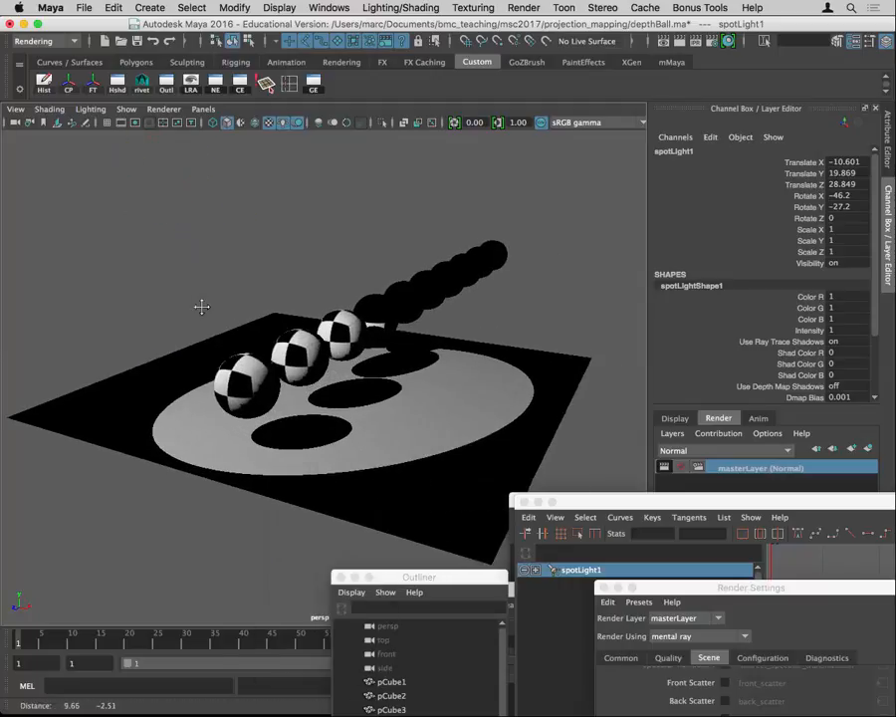
pyautogui.keyDown('alt'); pyautogui.moveTo(202, 306); pyautogui.dragTo(273, 310, button='right'); pyautogui.keyUp('alt')
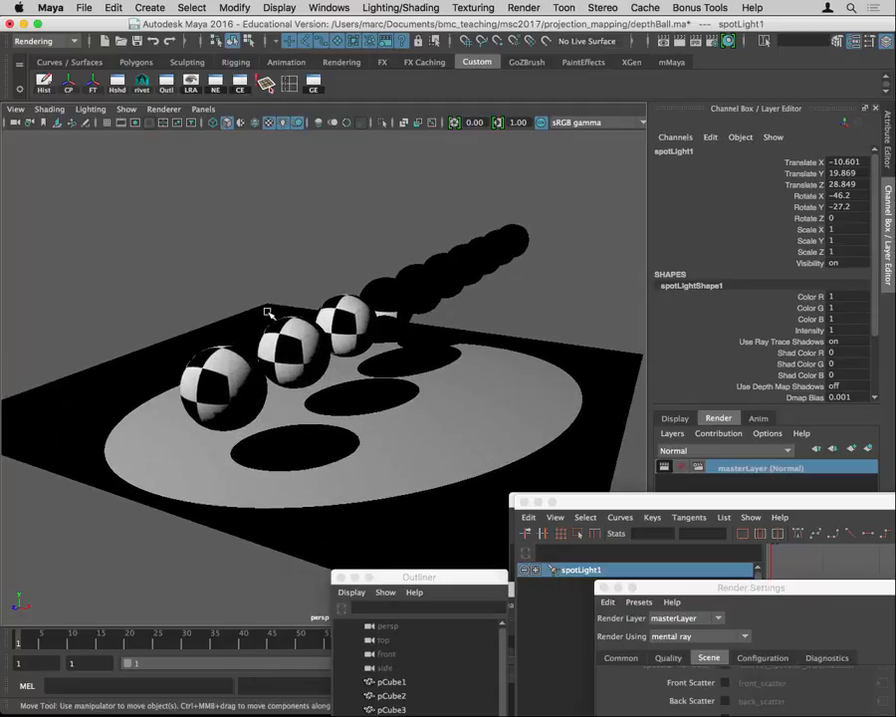
pyautogui.keyDown('alt'); pyautogui.moveTo(221, 335); pyautogui.dragTo(301, 314, button='right'); pyautogui.keyUp('alt')
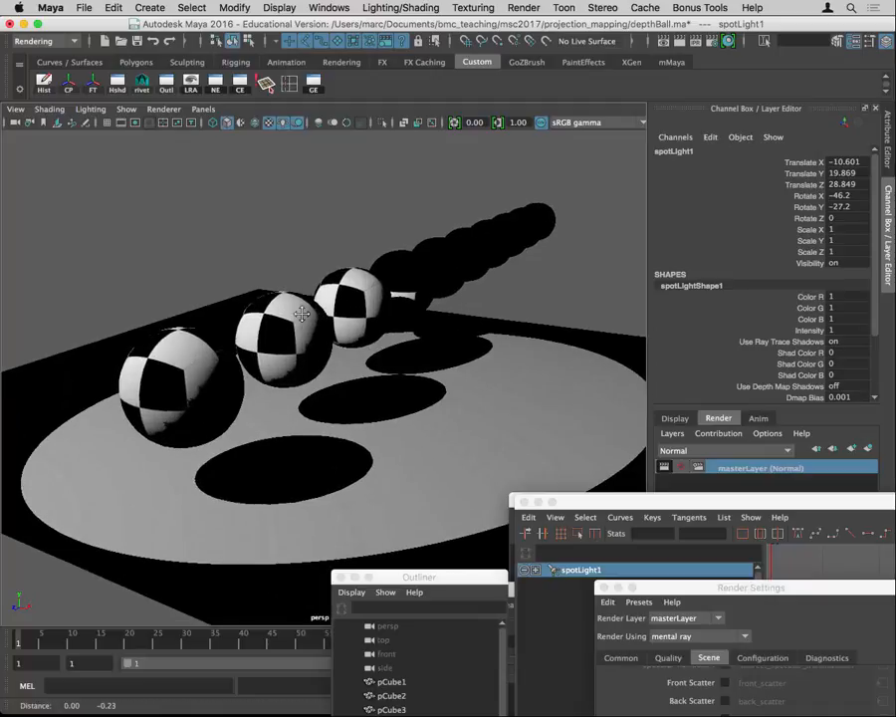
pyautogui.keyDown('alt'); pyautogui.moveTo(302, 315); pyautogui.dragTo(297, 308, button='middle'); pyautogui.keyUp('alt')
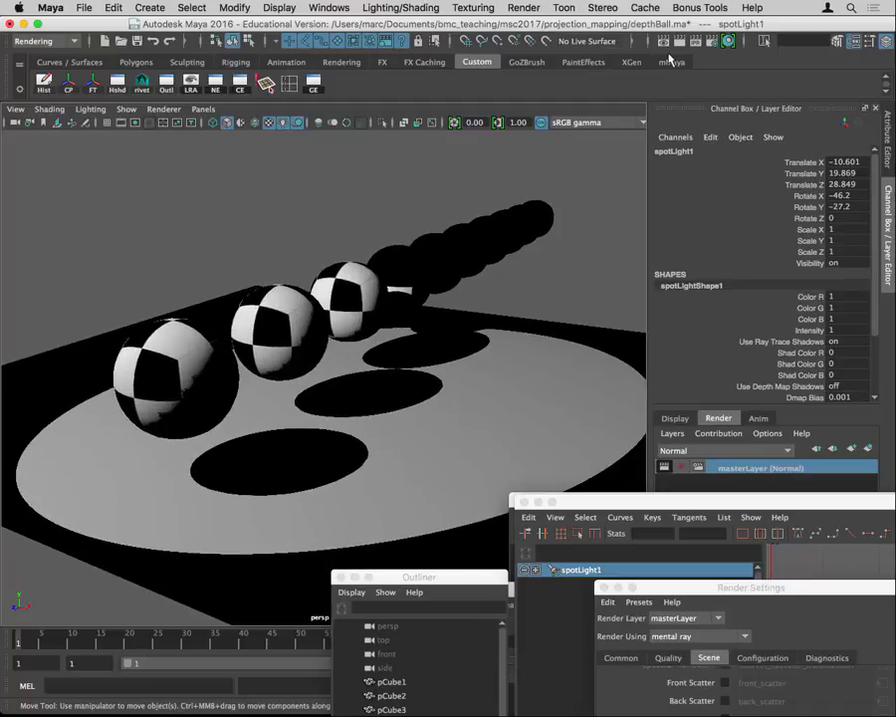
pyautogui.click(664, 41)
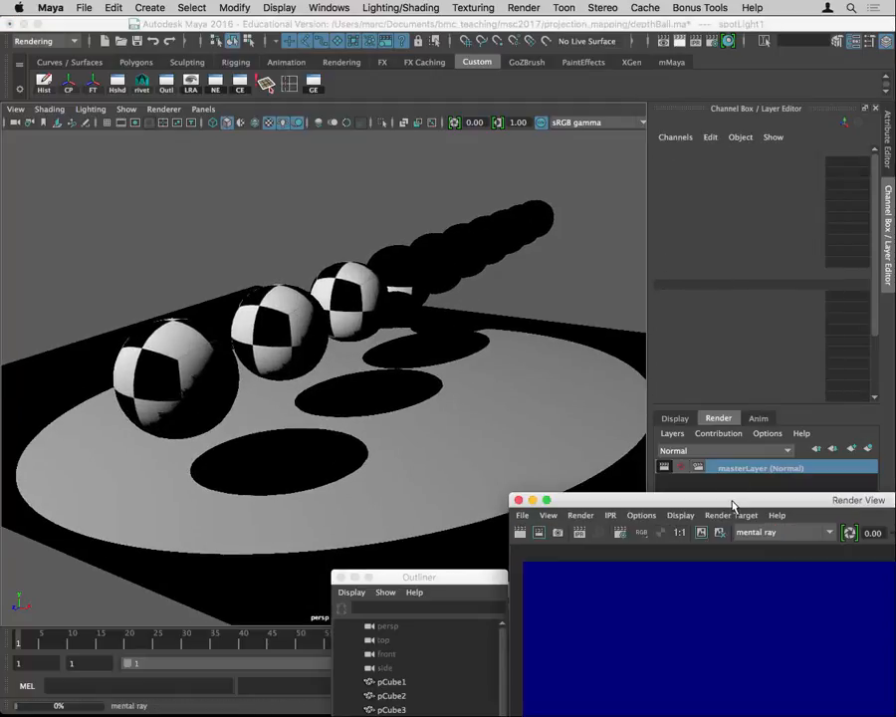
pyautogui.moveTo(733, 506); pyautogui.dragTo(285, 180)
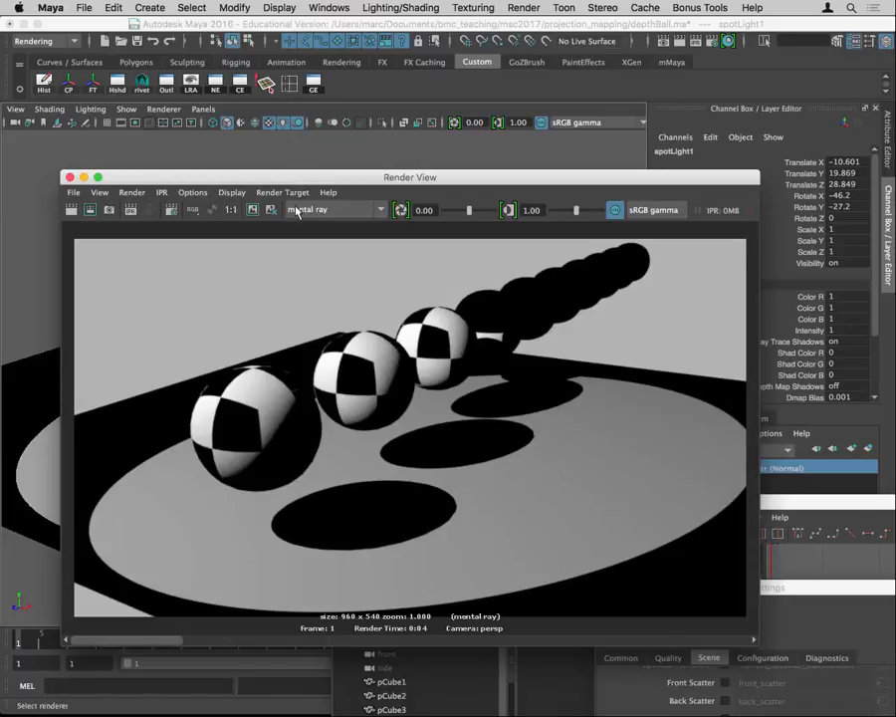
pyautogui.moveTo(285, 180); pyautogui.dragTo(638, 196)
pyautogui.scroll(-5, 173, 262)
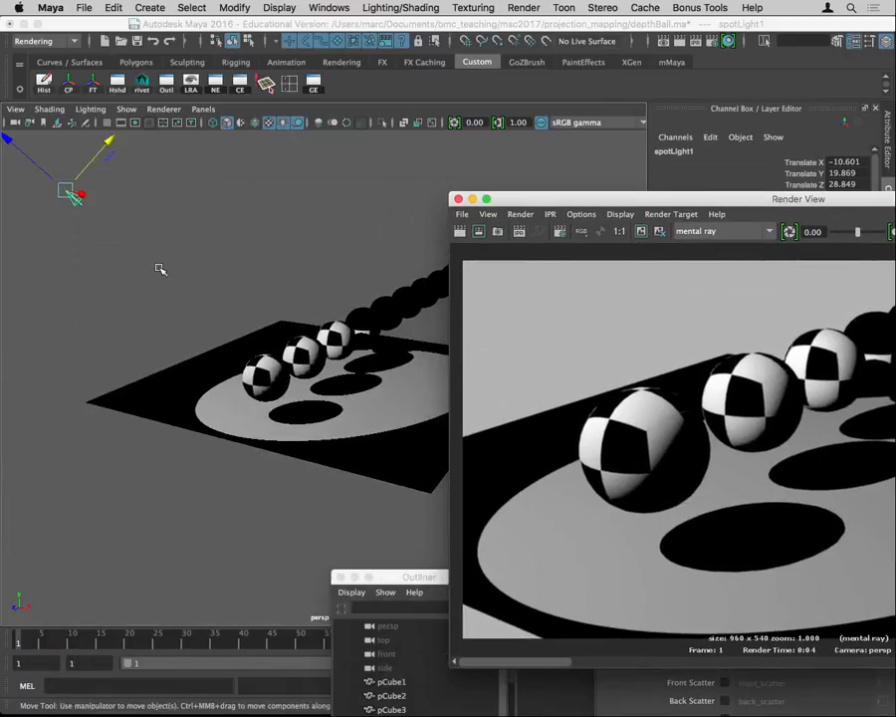
pyautogui.scroll(5, 177, 267)
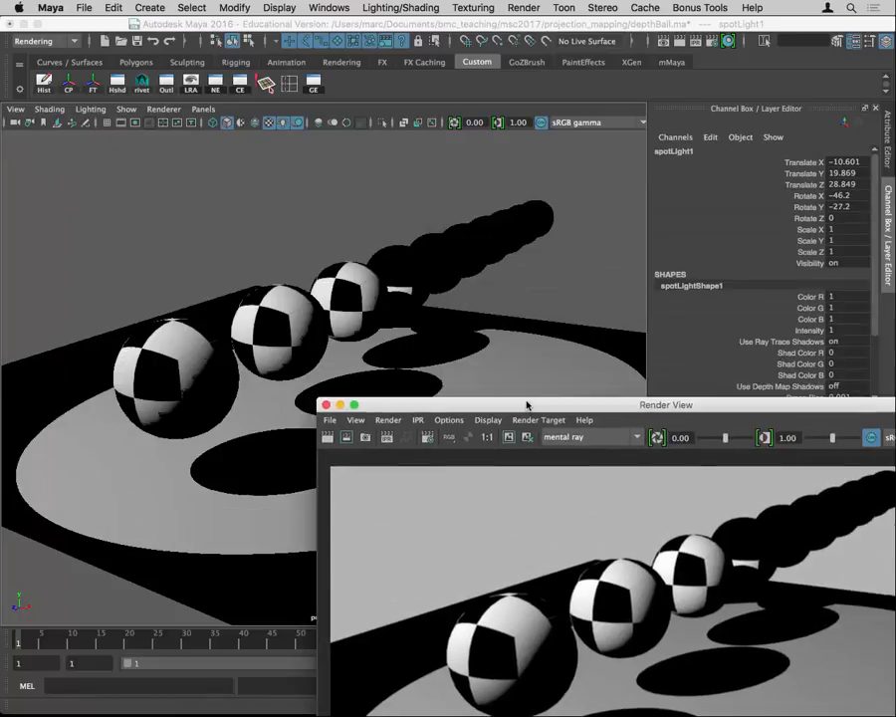
# Open the spot light's attributes and expand its shadow settings to review the raytrace and depth map options.
pyautogui.hotkey('ctrl', 'a')
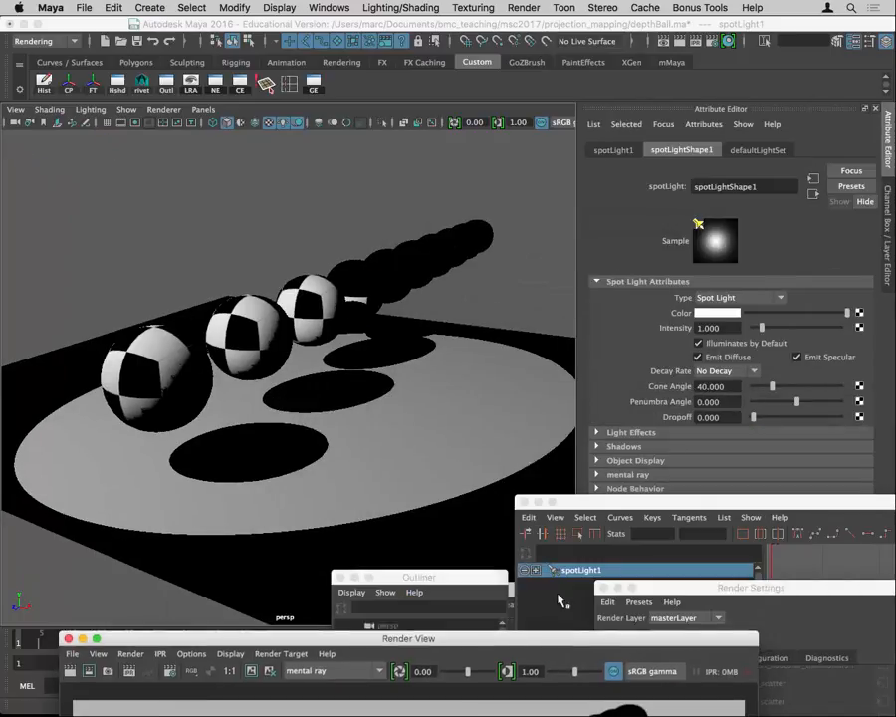
pyautogui.moveTo(537, 505); pyautogui.dragTo(532, 590)
pyautogui.click(535, 586)
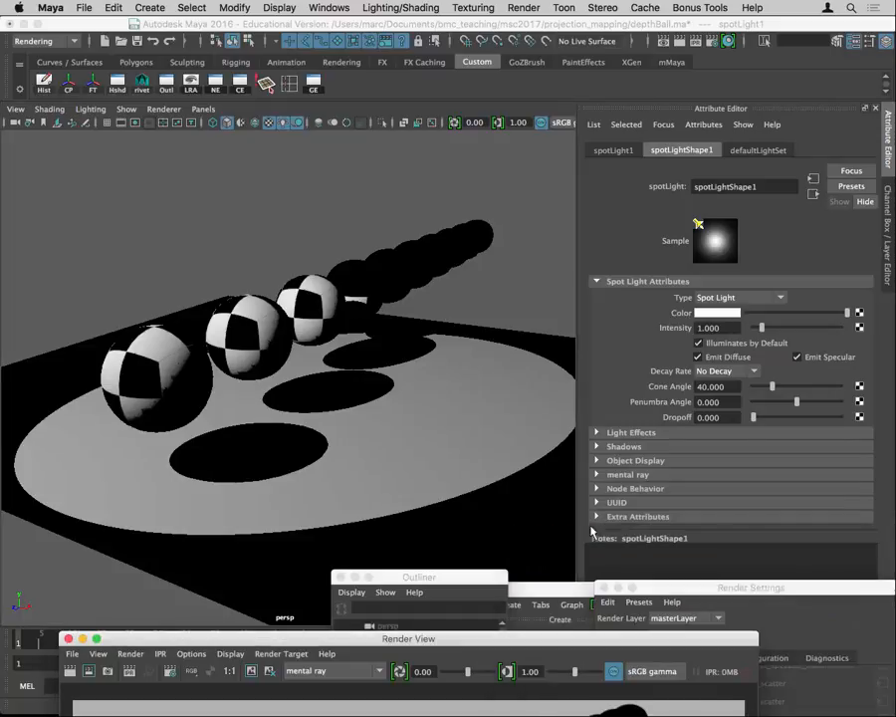
pyautogui.click(617, 446)
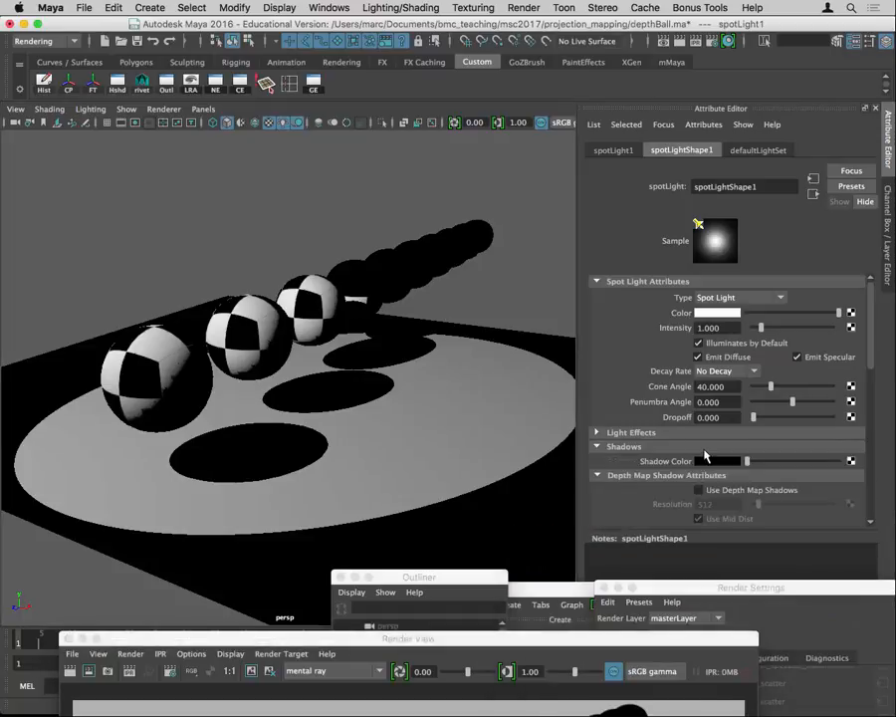
pyautogui.scroll(-10, 704, 456)
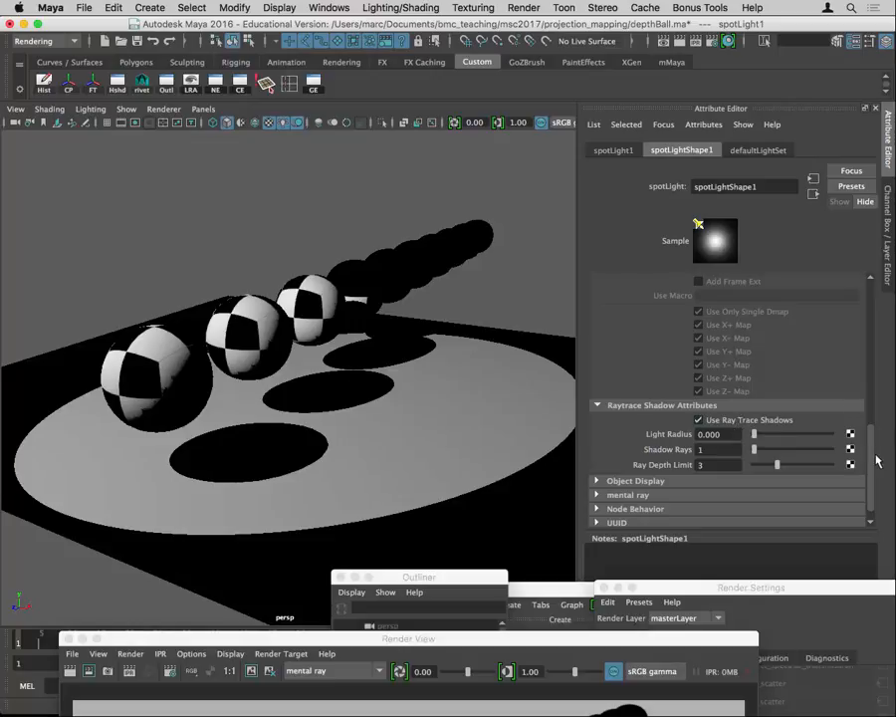
pyautogui.moveTo(869, 445); pyautogui.dragTo(870, 323)
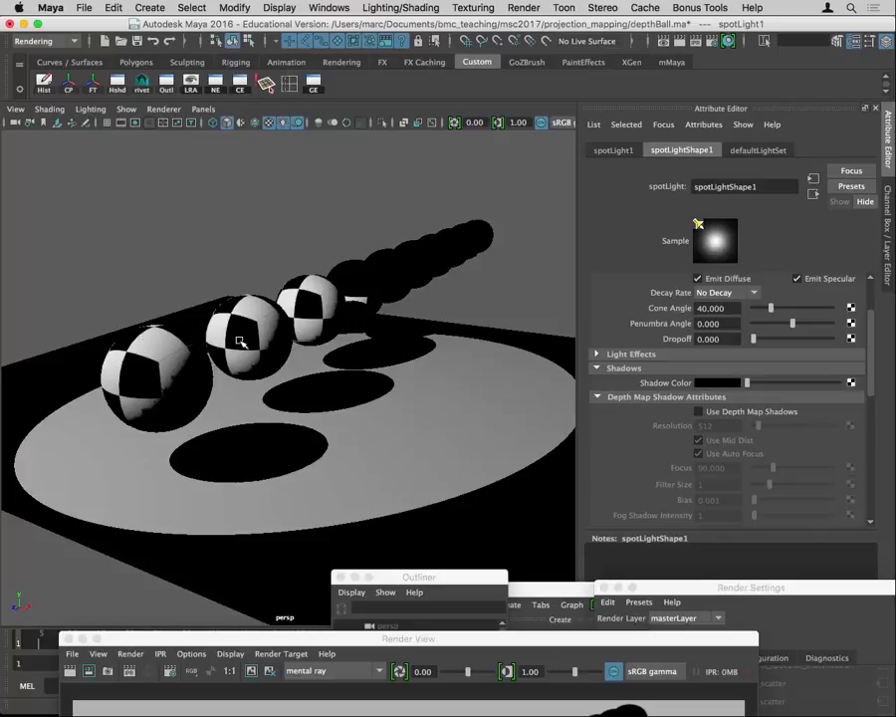
# Look through the spot light to inspect its view of the spheres, and return to the perspective view.
pyautogui.click(207, 109)
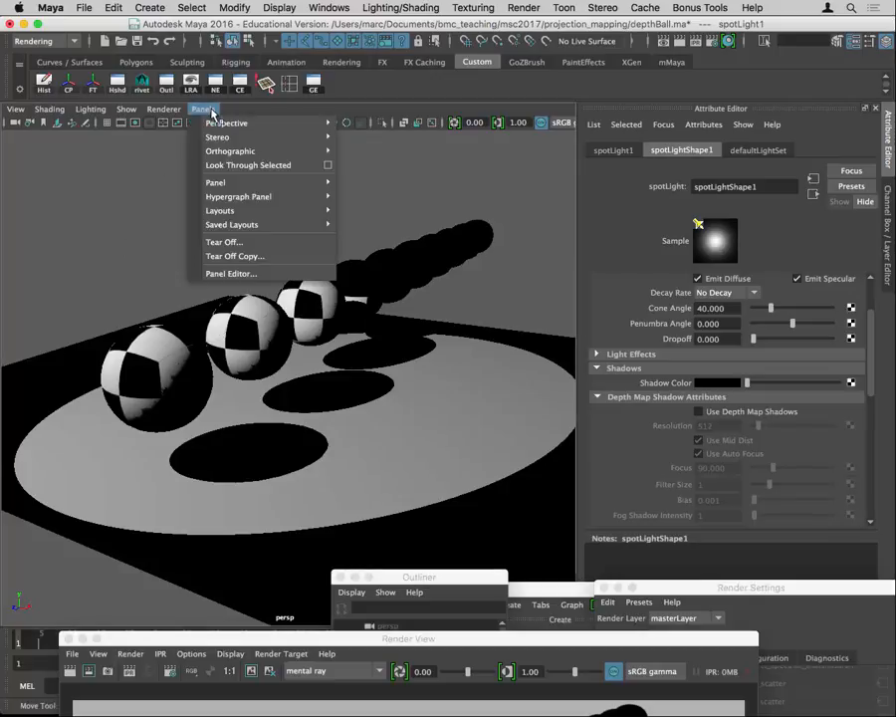
pyautogui.click(236, 165)
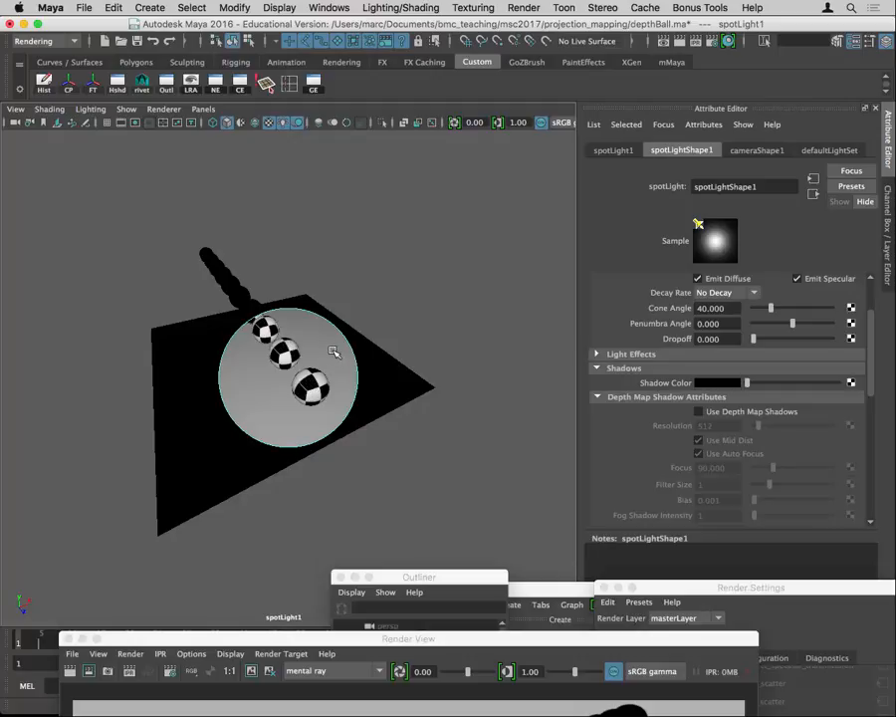
pyautogui.press('space')
pyautogui.moveTo(332, 379); pyautogui.dragTo(331, 291)
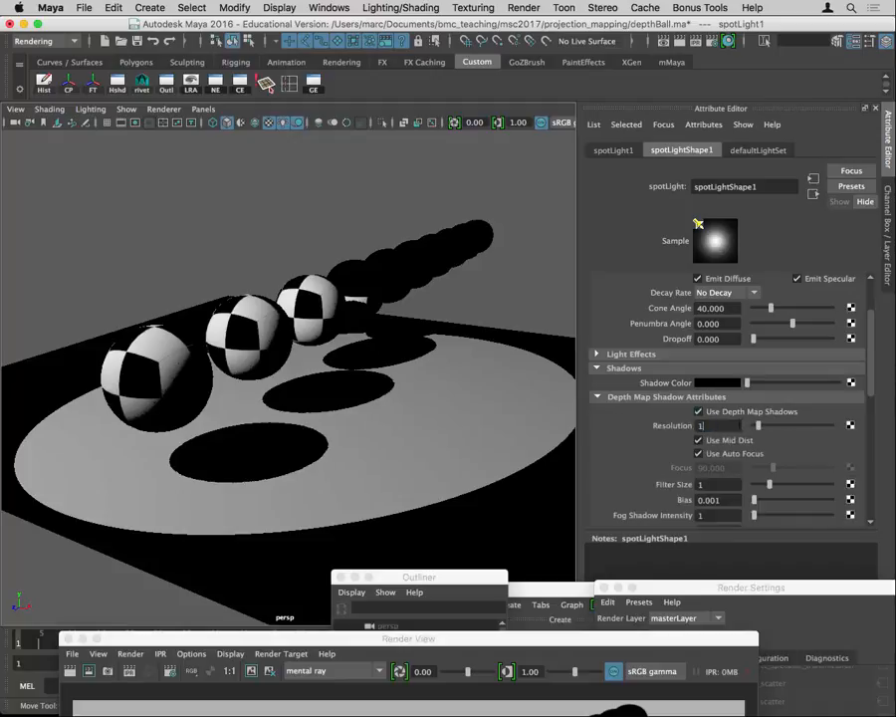
# Try depth map shadow resolutions of 128 and 16 on the spot light to compare the shadow edges.
pyautogui.press('Return')
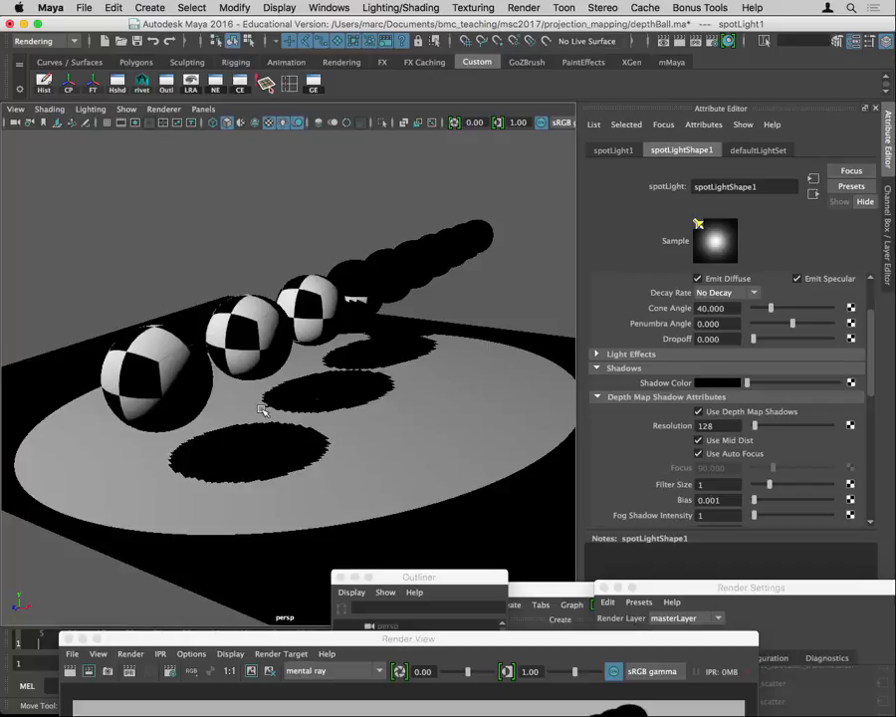
pyautogui.doubleClick(722, 426)
pyautogui.write('16')
pyautogui.press('Return')
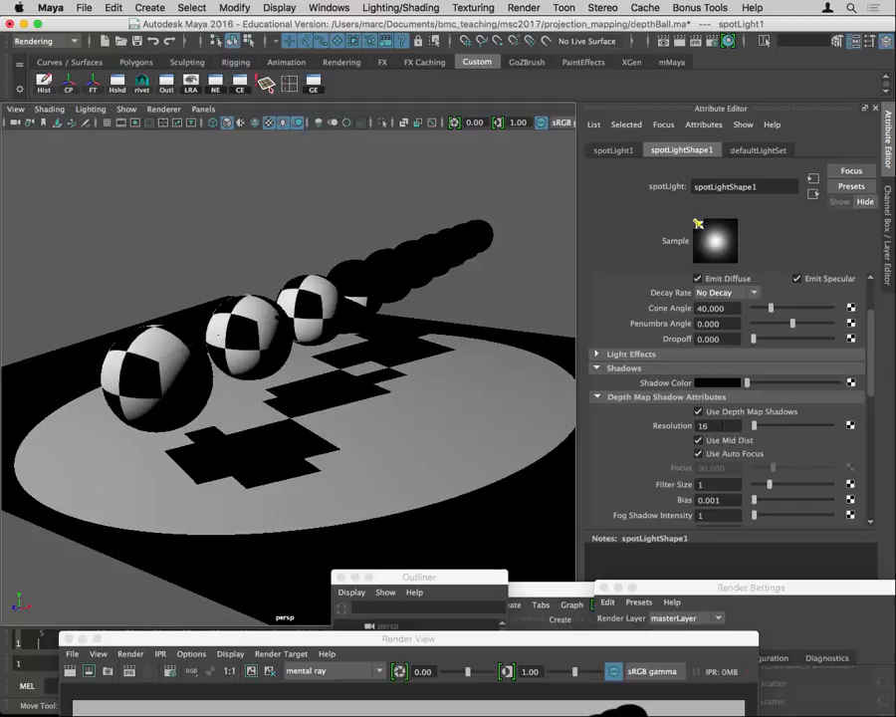
# Set the spot light's depth map shadow resolution to 1024.
pyautogui.doubleClick(722, 425)
pyautogui.write('1024')
pyautogui.press('Return')
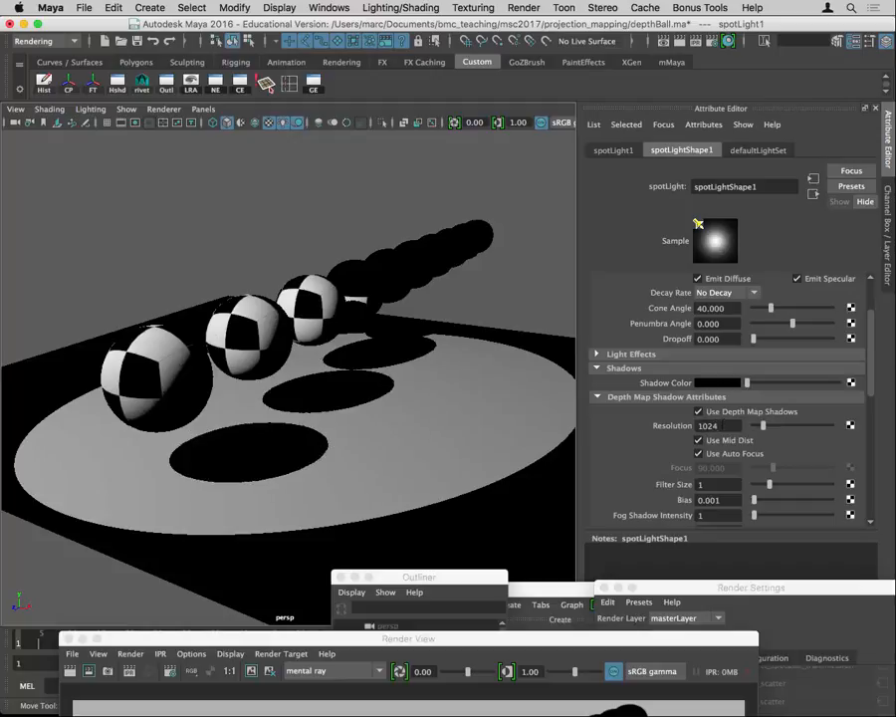
pyautogui.scroll(-3, 874, 371)
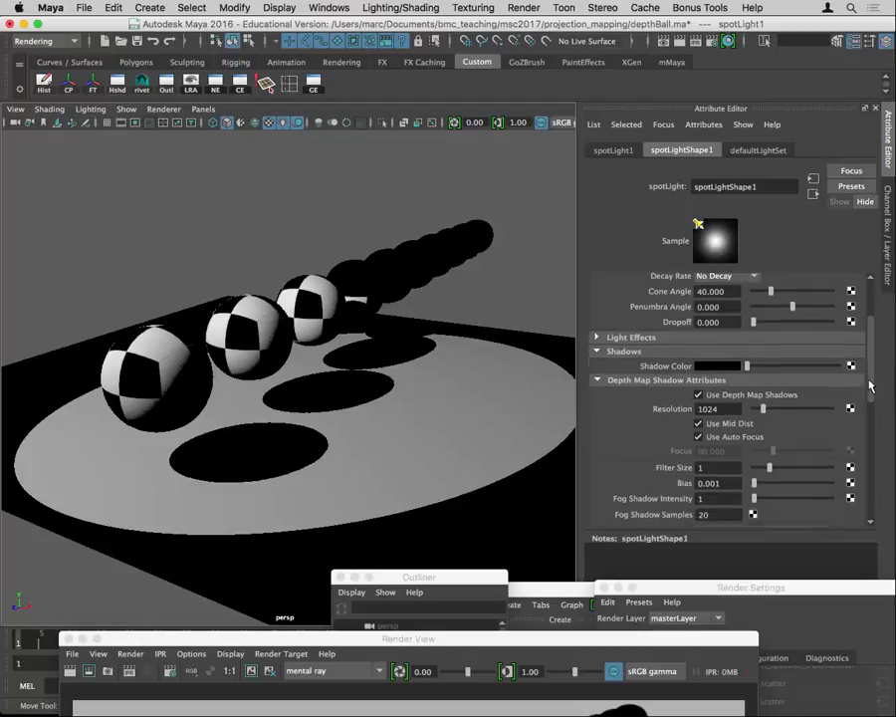
pyautogui.scroll(2, 876, 370)
pyautogui.doubleClick(725, 439)
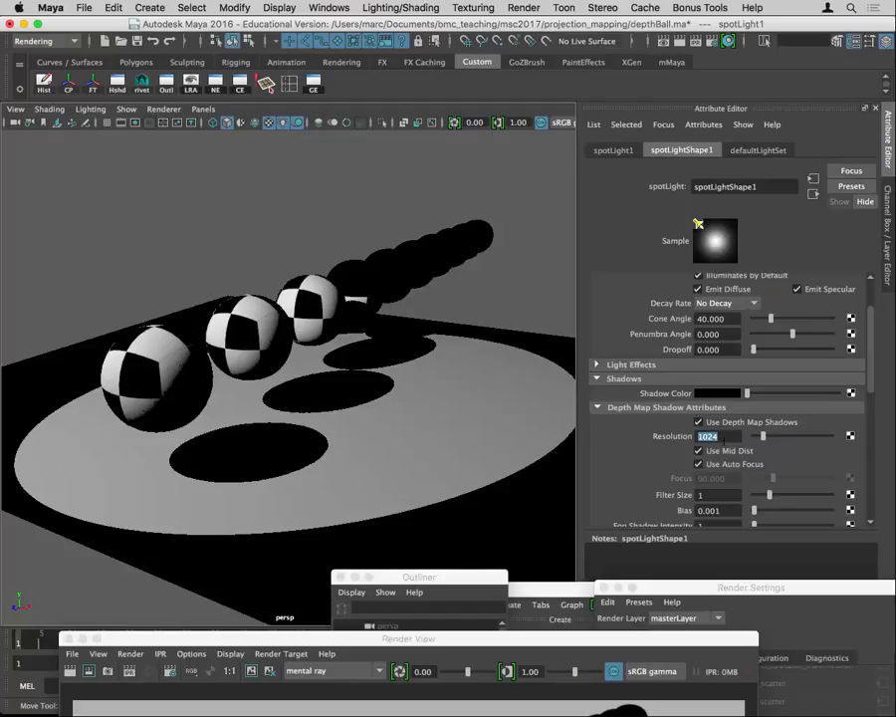
# Switch the spot light from depth map shadows to ray trace shadows.
pyautogui.moveTo(866, 380); pyautogui.dragTo(874, 525)
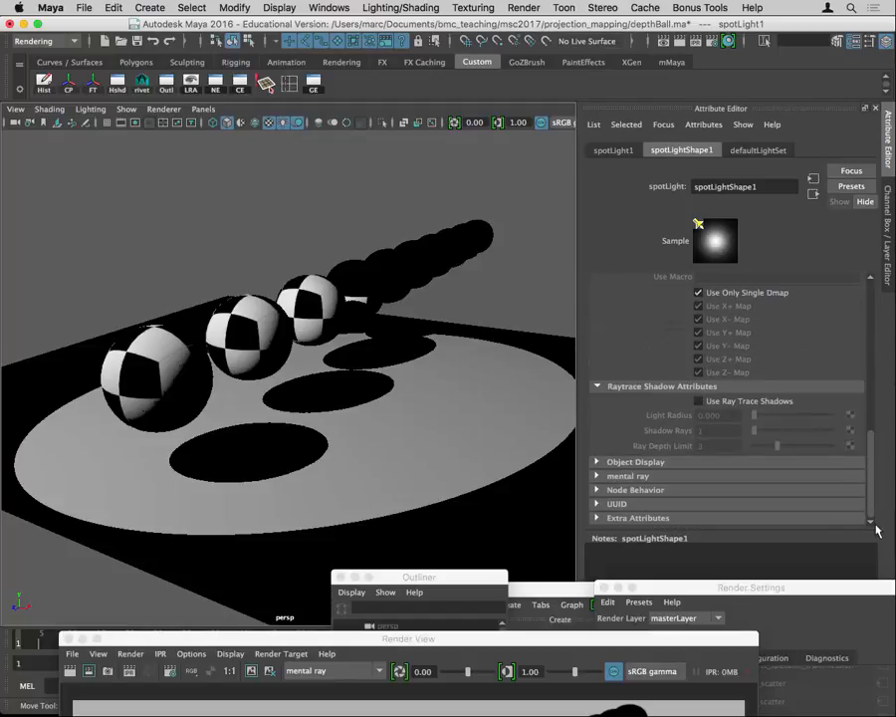
pyautogui.click(722, 403)
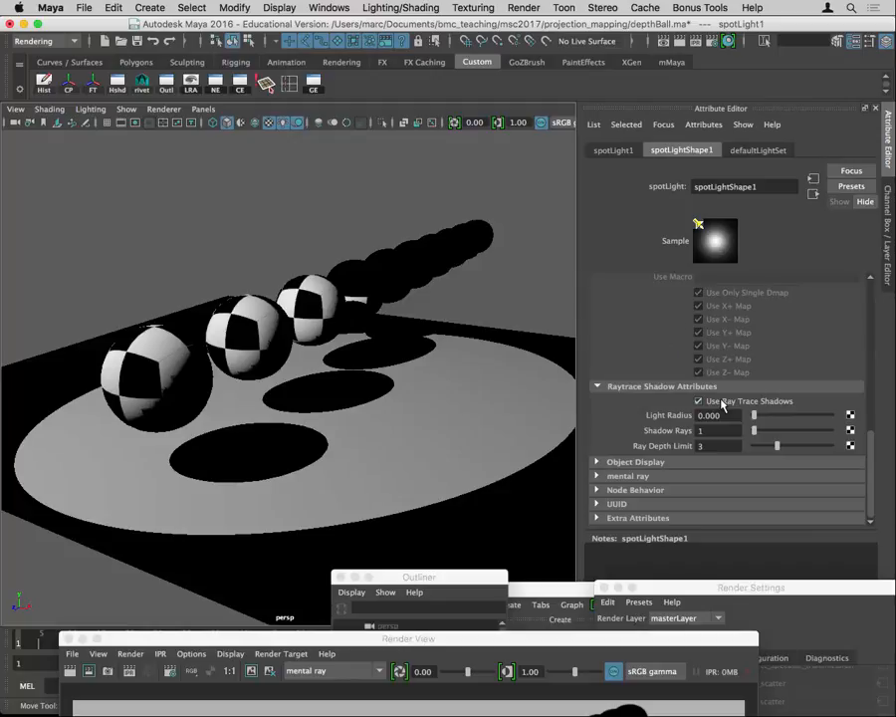
pyautogui.moveTo(723, 416); pyautogui.dragTo(690, 418)
# Lower the front checkered sphere close to the ground plane, and reselect the spot light.
pyautogui.click(154, 319)
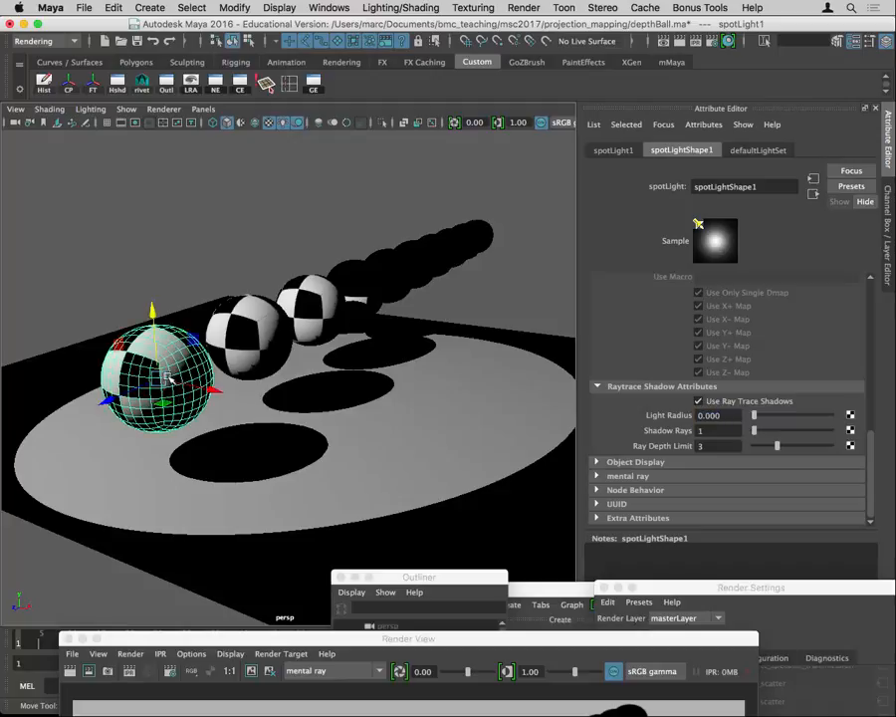
pyautogui.moveTo(152, 314); pyautogui.dragTo(154, 351)
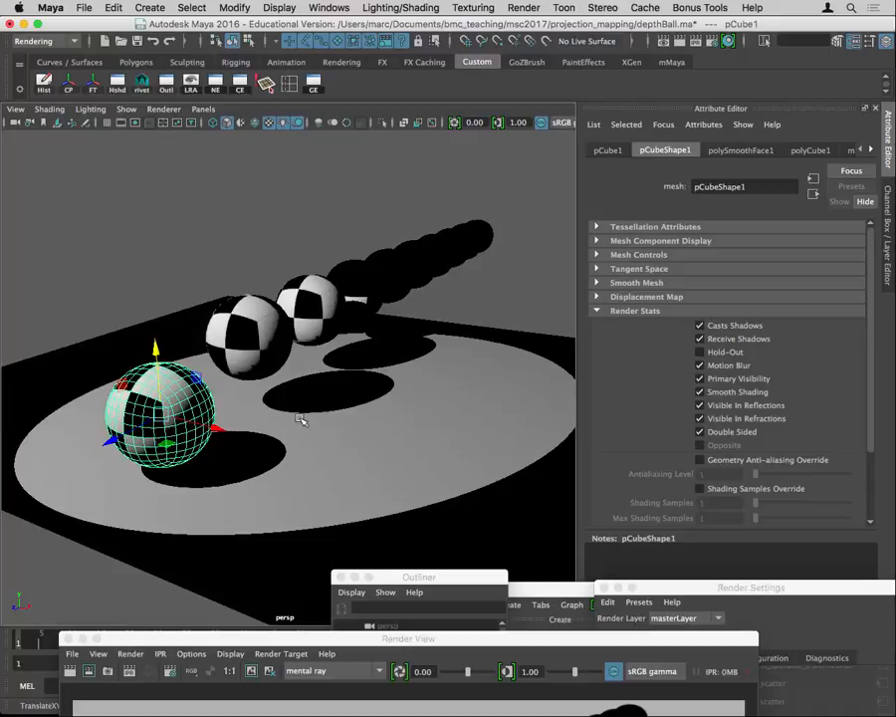
pyautogui.moveTo(434, 577); pyautogui.dragTo(666, 272)
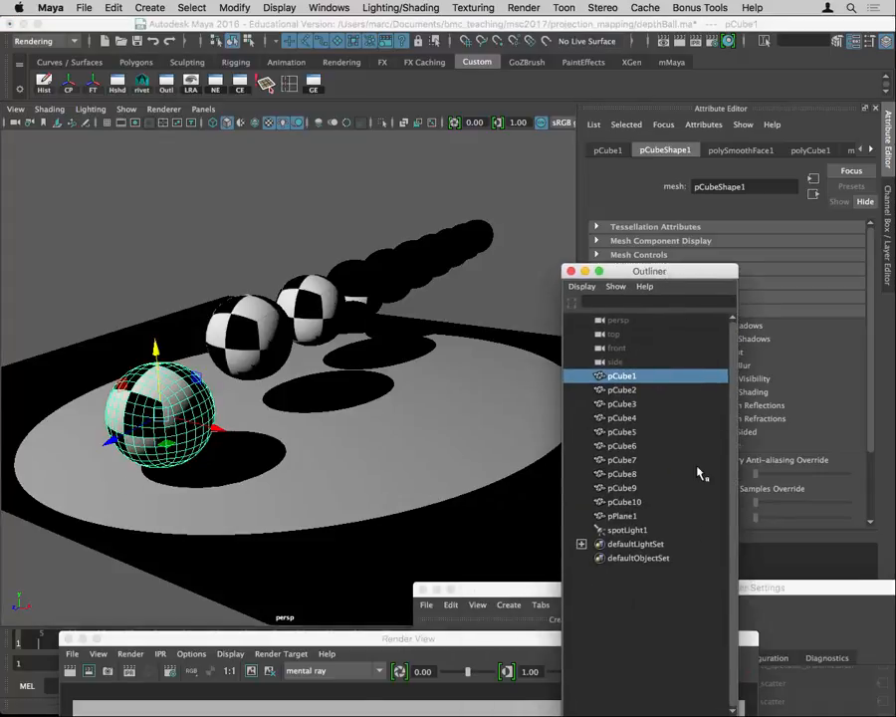
pyautogui.click(629, 532)
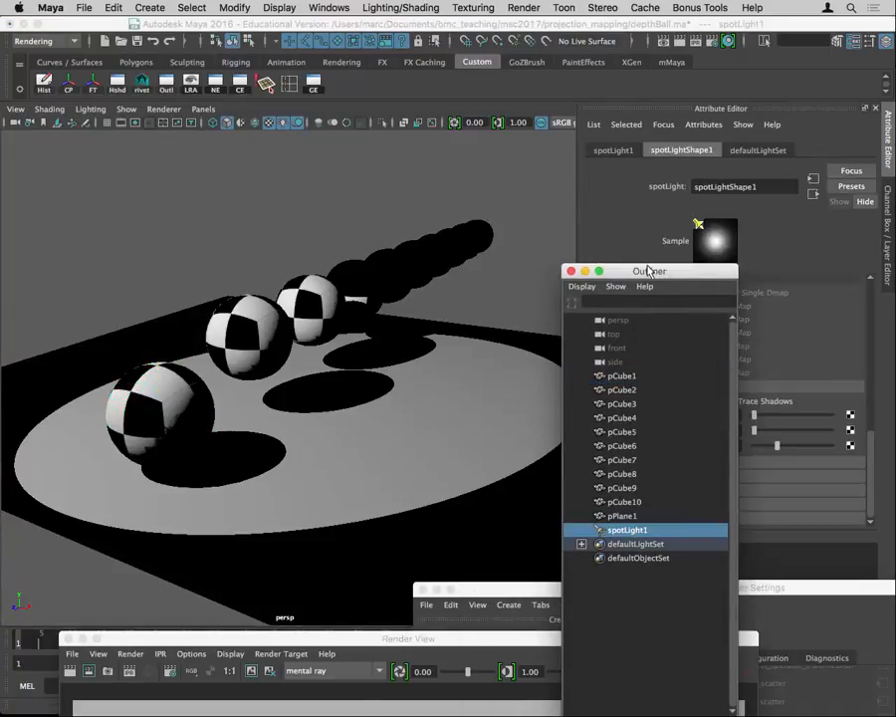
pyautogui.moveTo(650, 268); pyautogui.dragTo(585, 622)
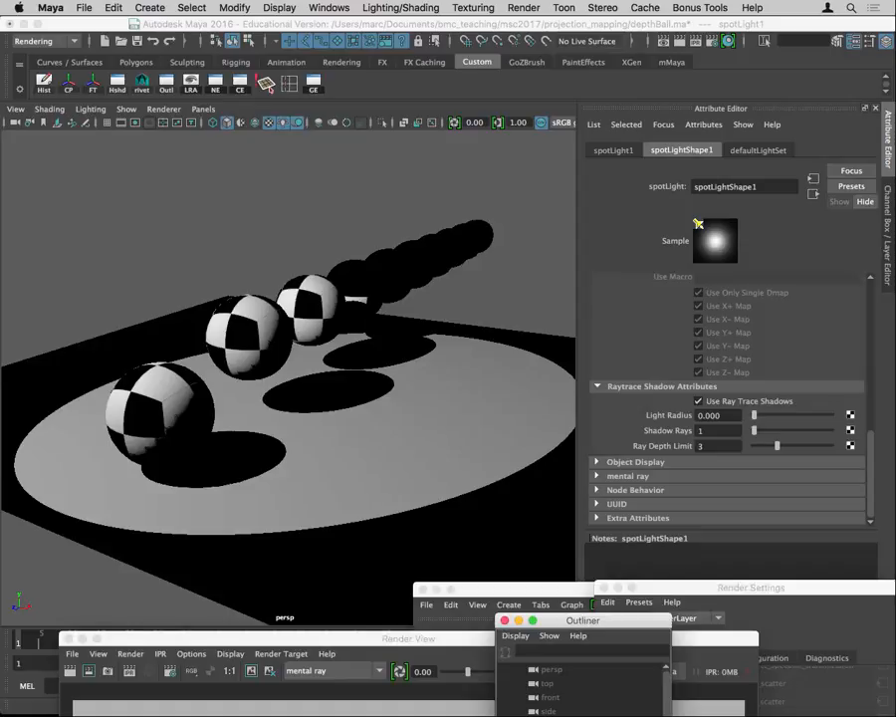
pyautogui.doubleClick(722, 414)
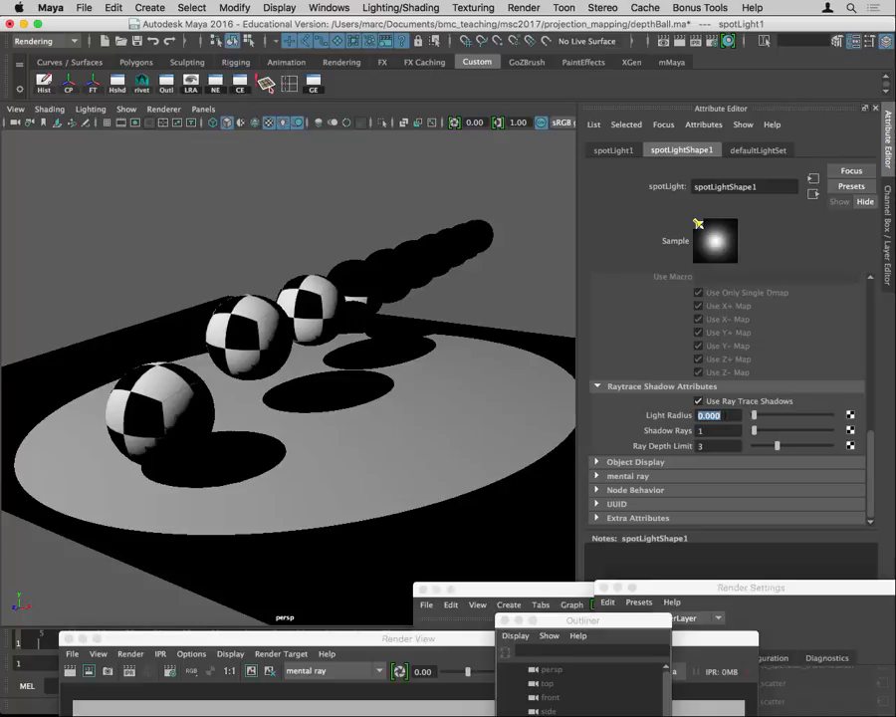
pyautogui.write('5')
pyautogui.press('Return')
pyautogui.doubleClick(723, 416)
pyautogui.write('0')
pyautogui.press('Return')
# Render the current frame with mental ray to inspect the hard ray trace shadows, and move the render window aside.
pyautogui.click(679, 42)
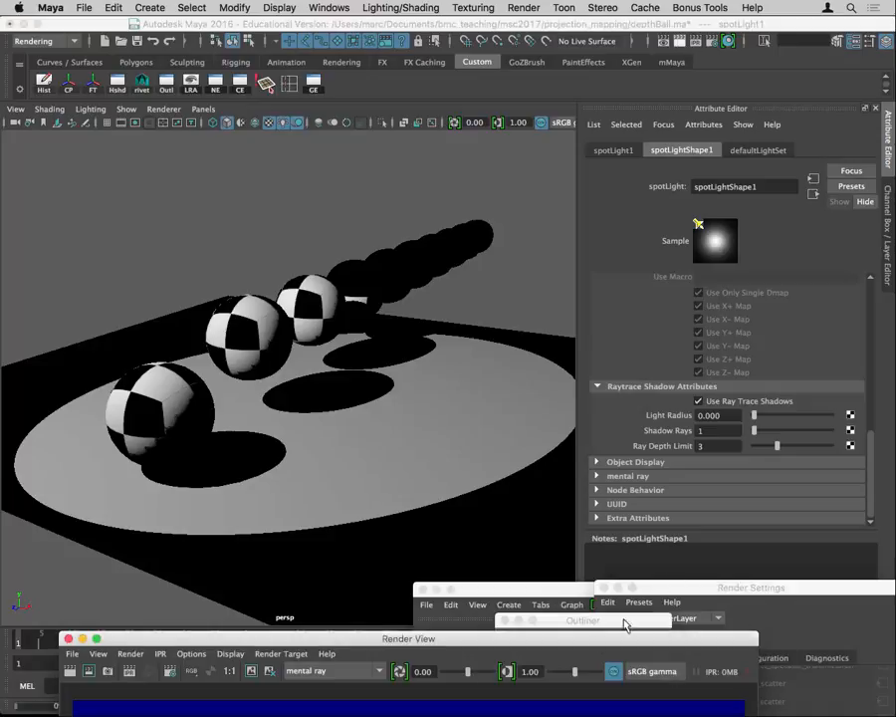
pyautogui.moveTo(581, 640); pyautogui.dragTo(580, 159)
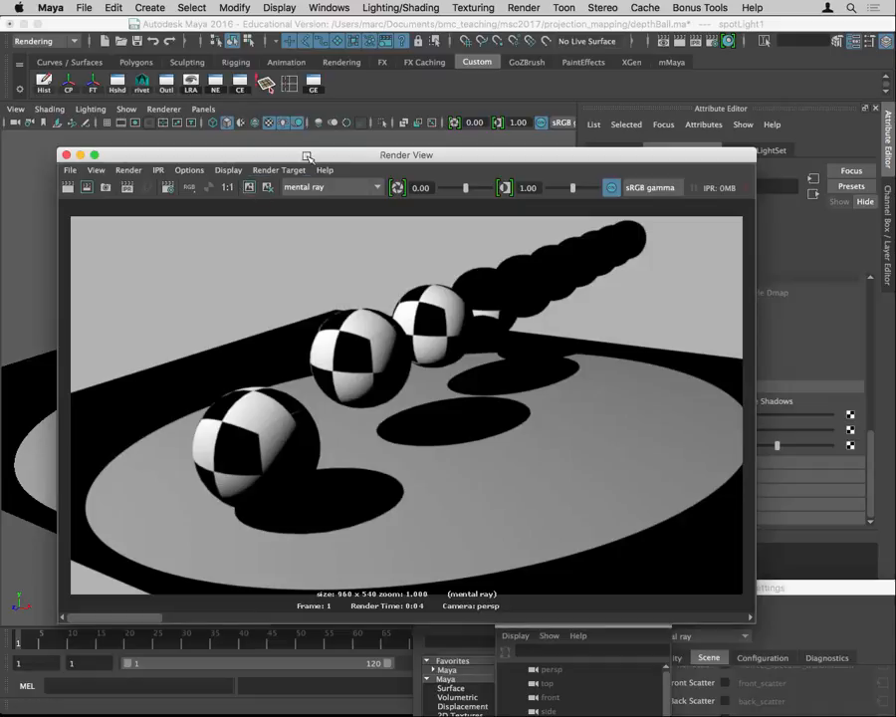
pyautogui.moveTo(308, 157); pyautogui.dragTo(486, 616)
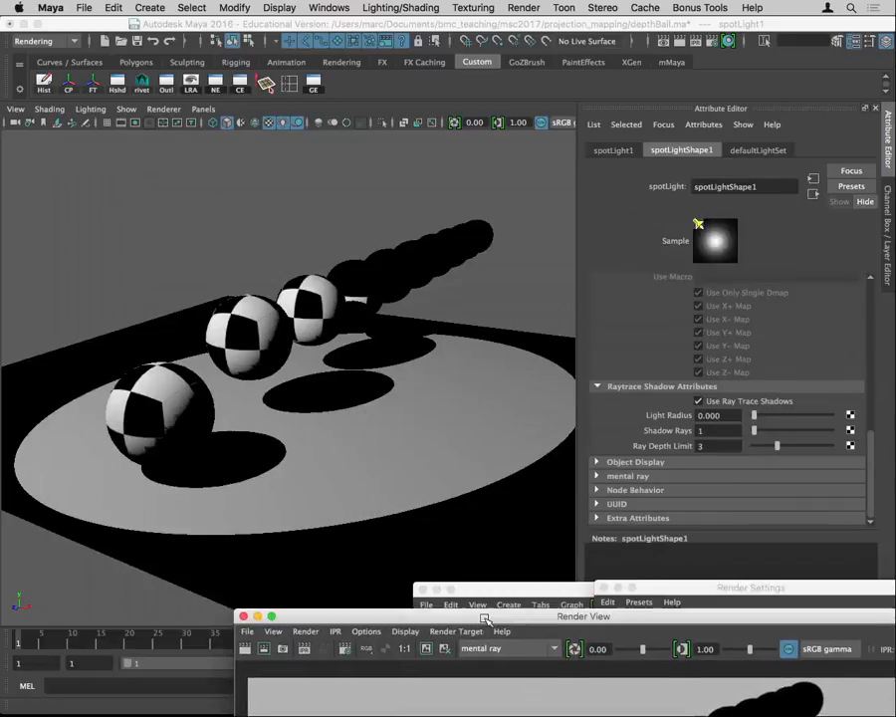
# Set the ray trace light radius to 10, and re-render the frame while keeping the previous image.
pyautogui.click(728, 417)
pyautogui.write('10')
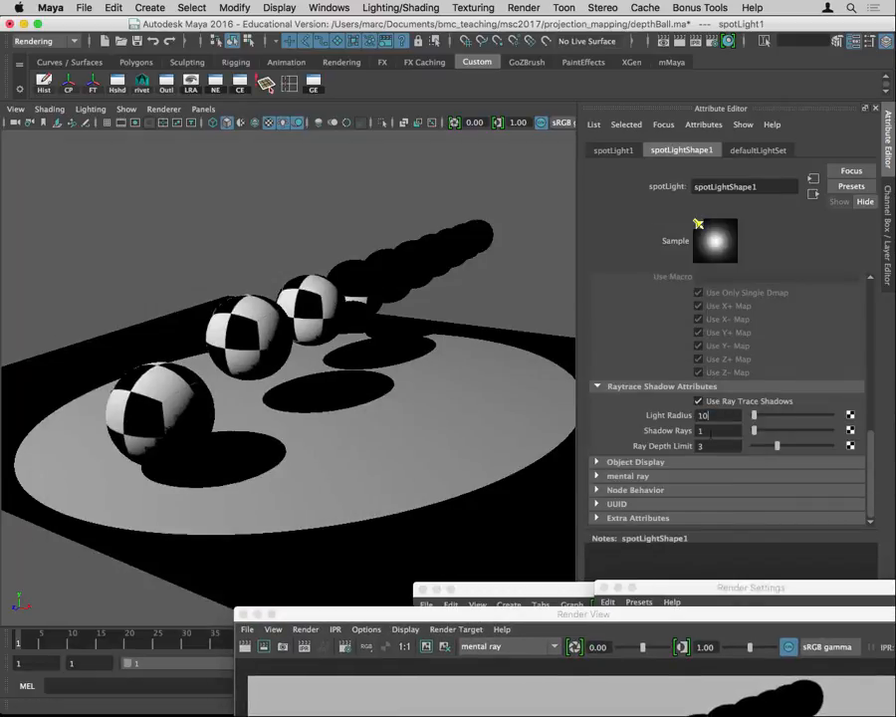
pyautogui.press('Return')
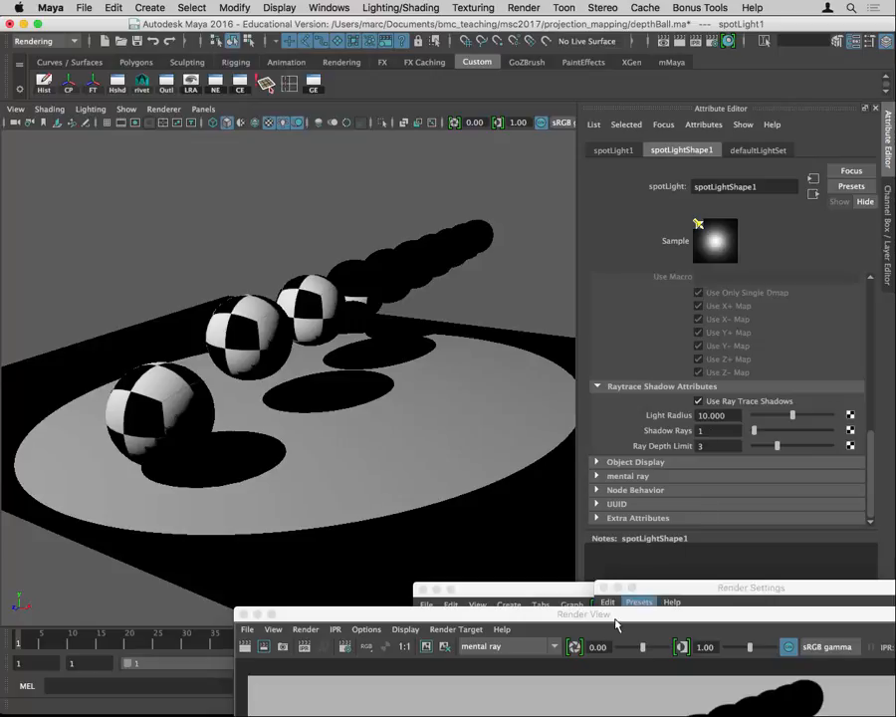
pyautogui.moveTo(615, 611); pyautogui.dragTo(416, 44)
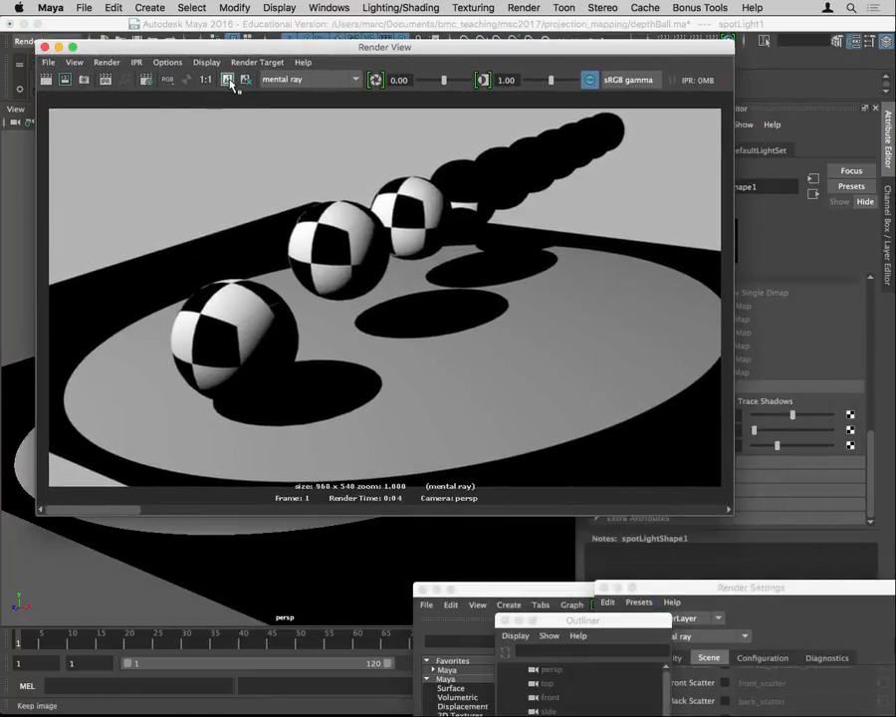
pyautogui.click(45, 80)
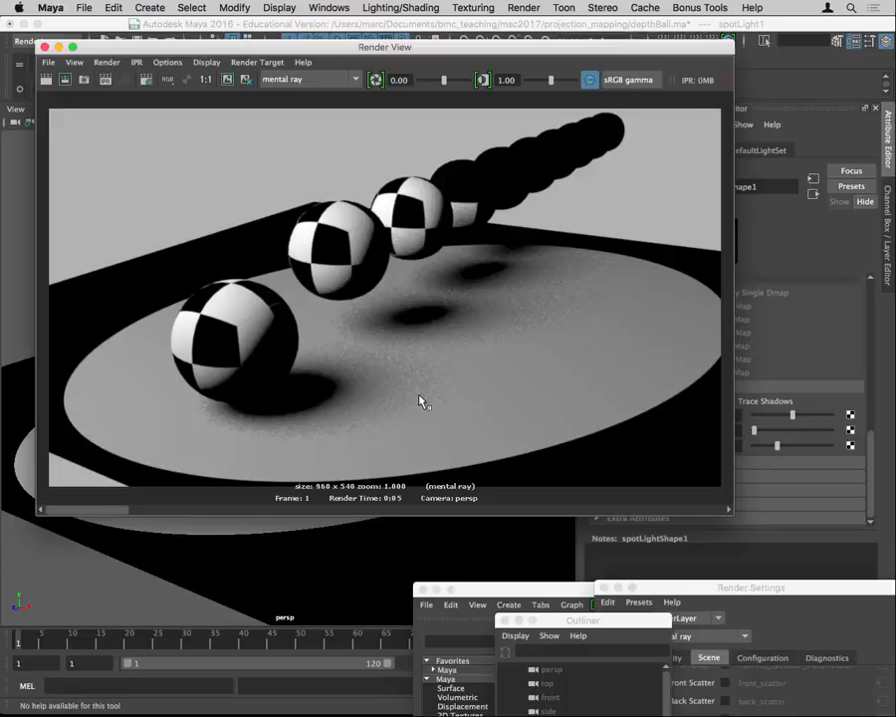
# Raise the spot light's shadow rays to 10, keeping the current render image for comparison.
pyautogui.moveTo(361, 50); pyautogui.dragTo(196, 237)
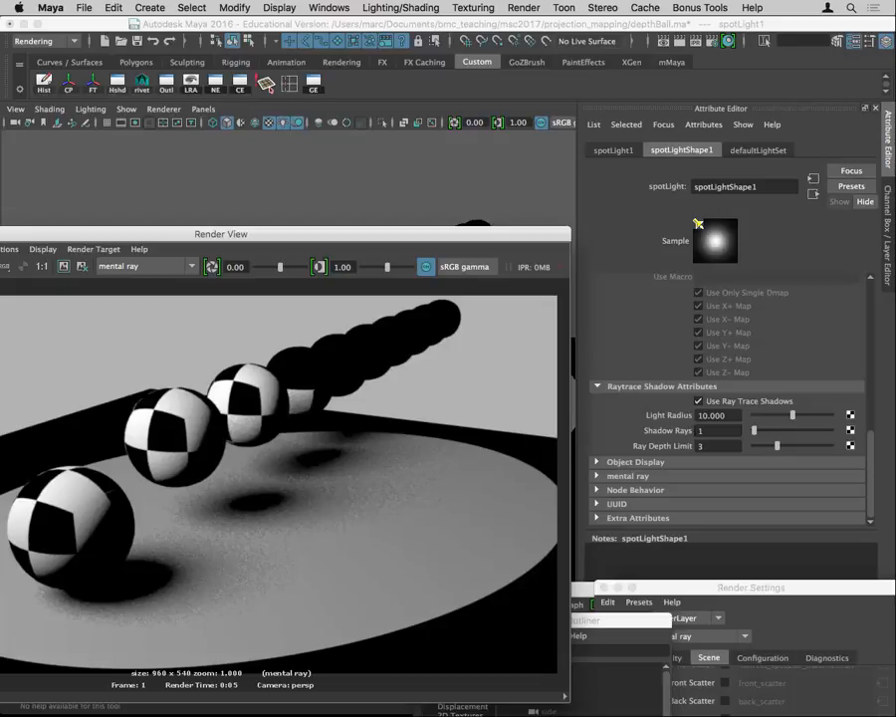
pyautogui.click(714, 431)
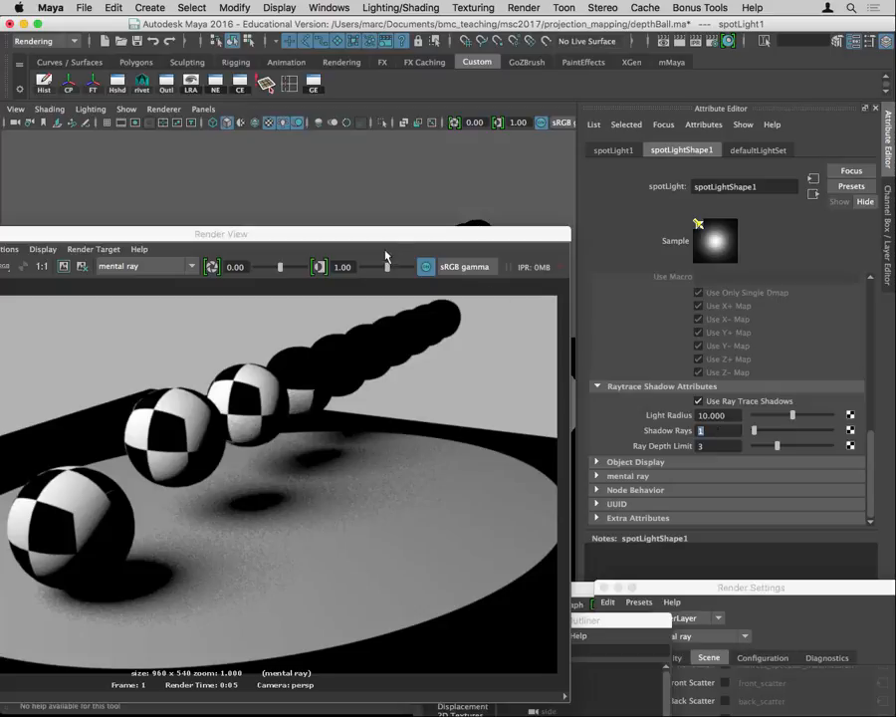
pyautogui.moveTo(380, 238); pyautogui.dragTo(565, 182)
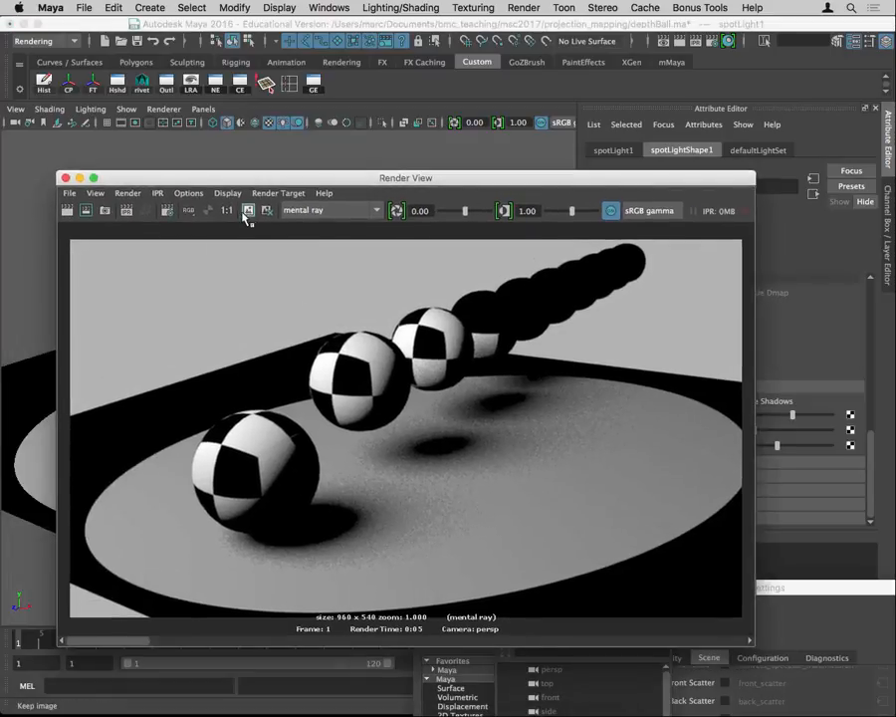
pyautogui.moveTo(398, 182); pyautogui.dragTo(286, 112)
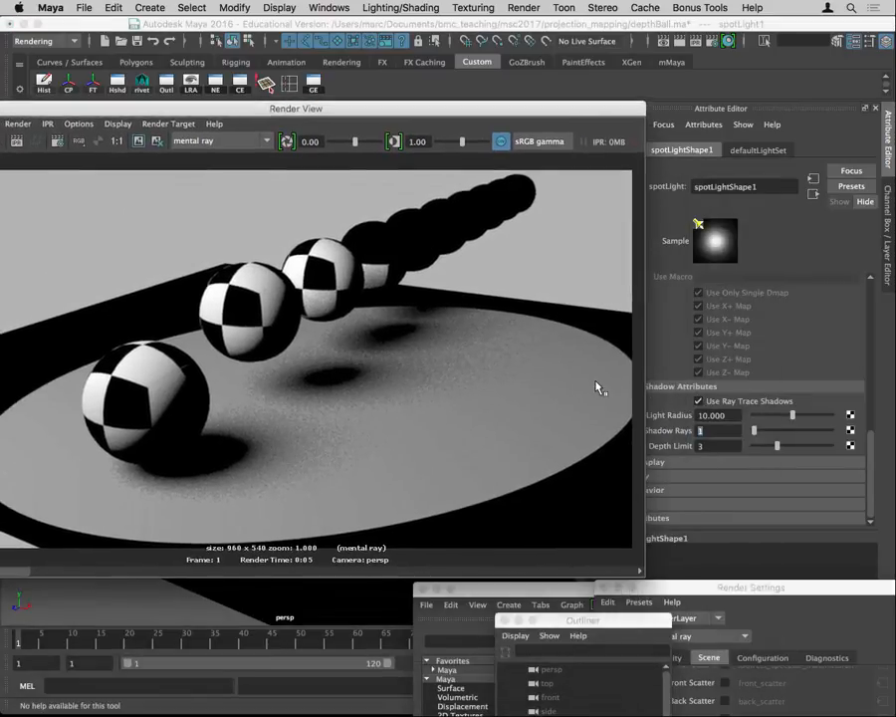
pyautogui.press('1')
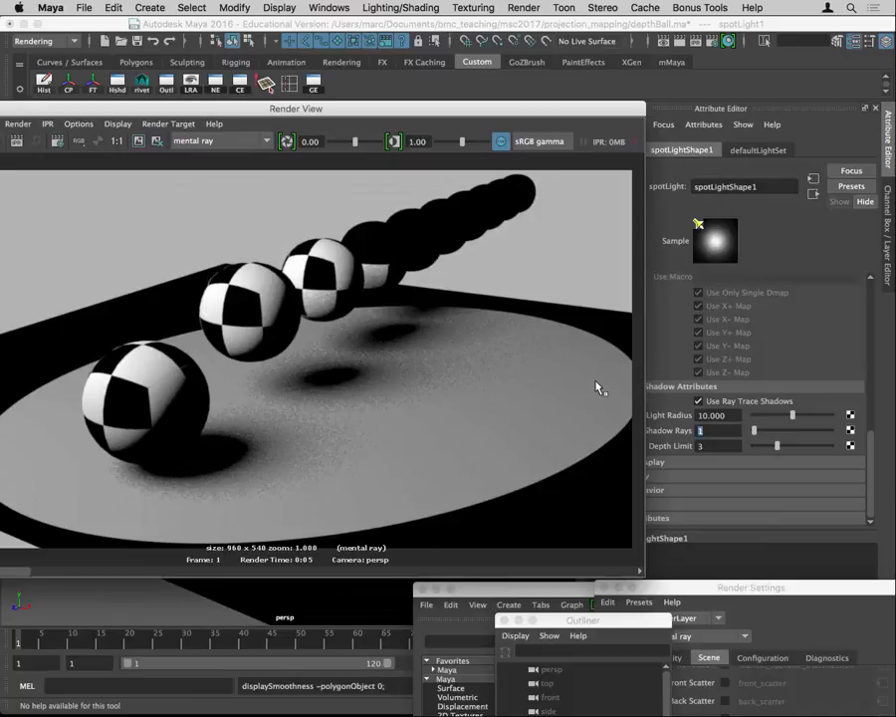
pyautogui.click(731, 429)
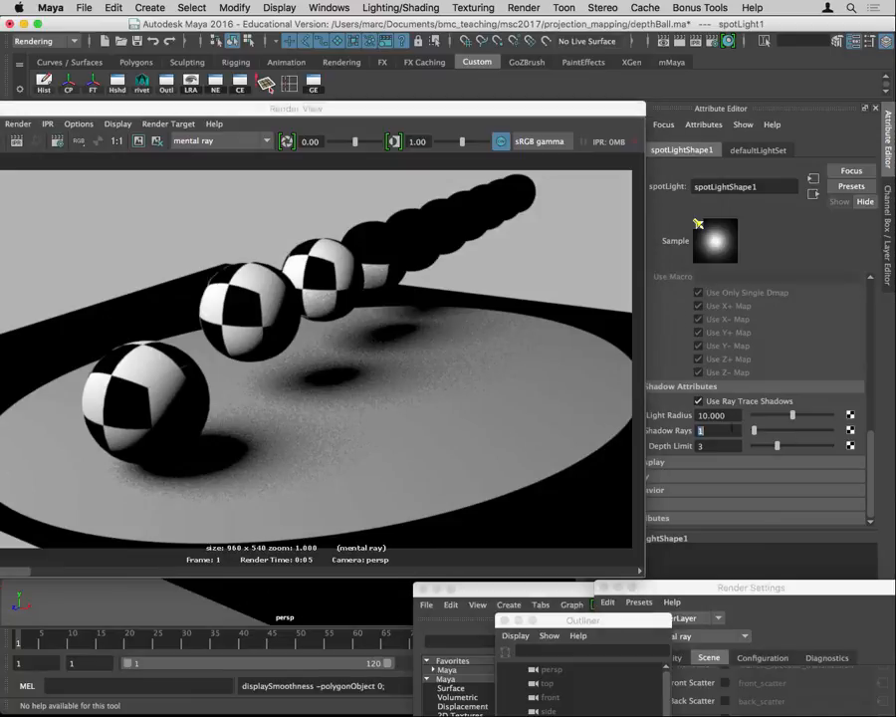
pyautogui.write('0')
pyautogui.moveTo(428, 112); pyautogui.dragTo(543, 90)
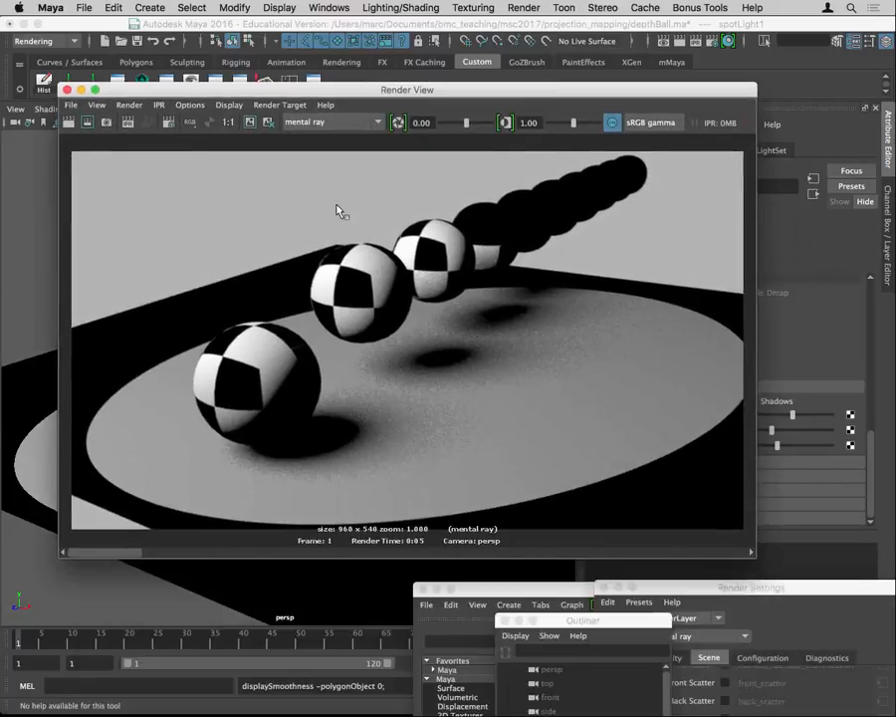
# Re-render the frame with the added shadow rays and flip between the stored images to compare shadow grain.
pyautogui.click(67, 122)
pyautogui.moveTo(113, 555); pyautogui.dragTo(266, 559)
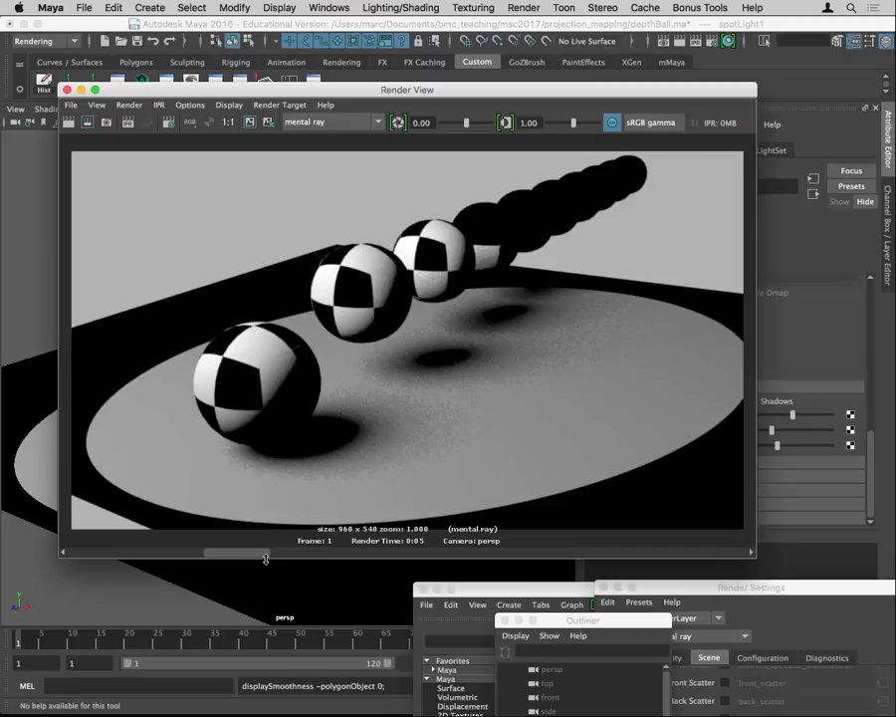
pyautogui.moveTo(266, 558); pyautogui.dragTo(196, 554)
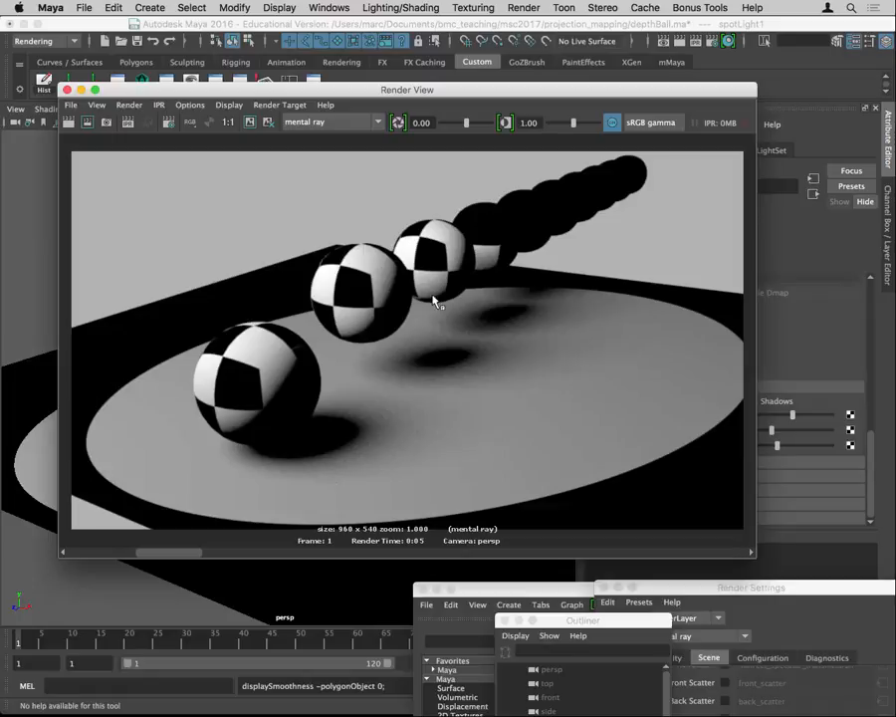
# Set the mental ray overall sampling quality to 1 in the render settings.
pyautogui.click(711, 41)
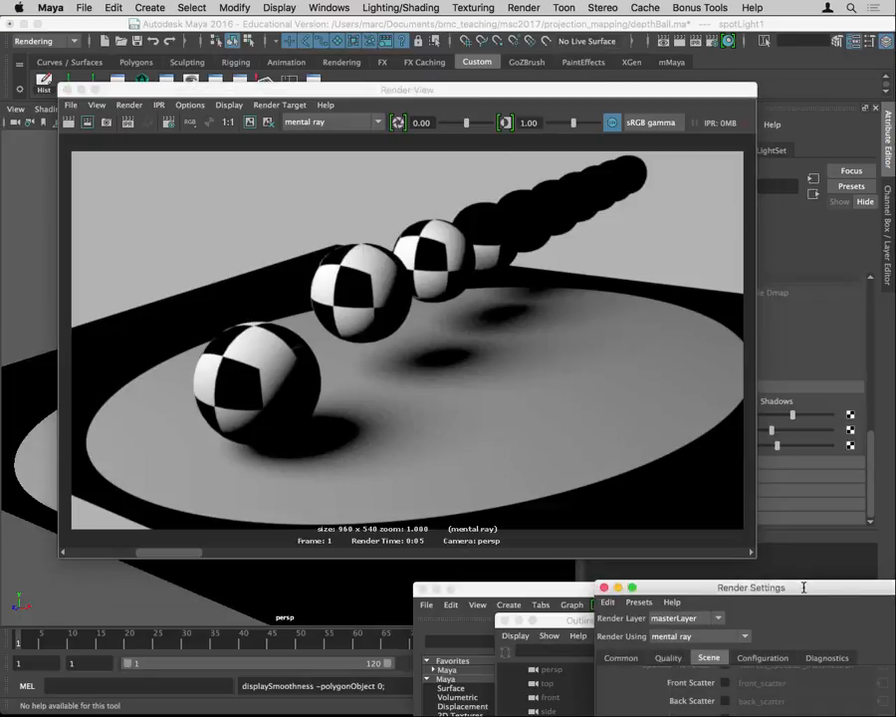
pyautogui.moveTo(803, 587); pyautogui.dragTo(655, 61)
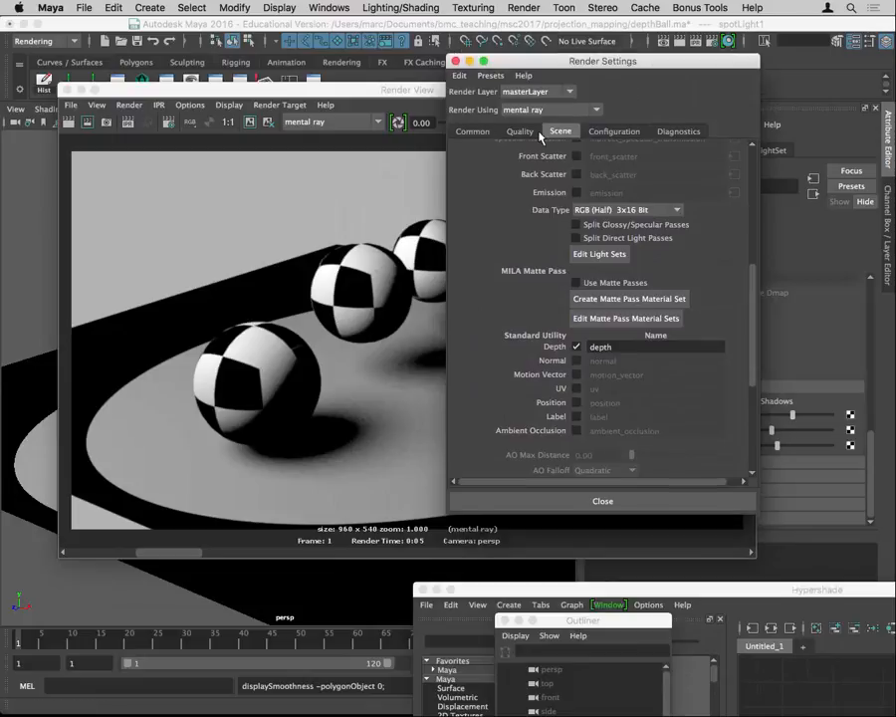
pyautogui.click(525, 132)
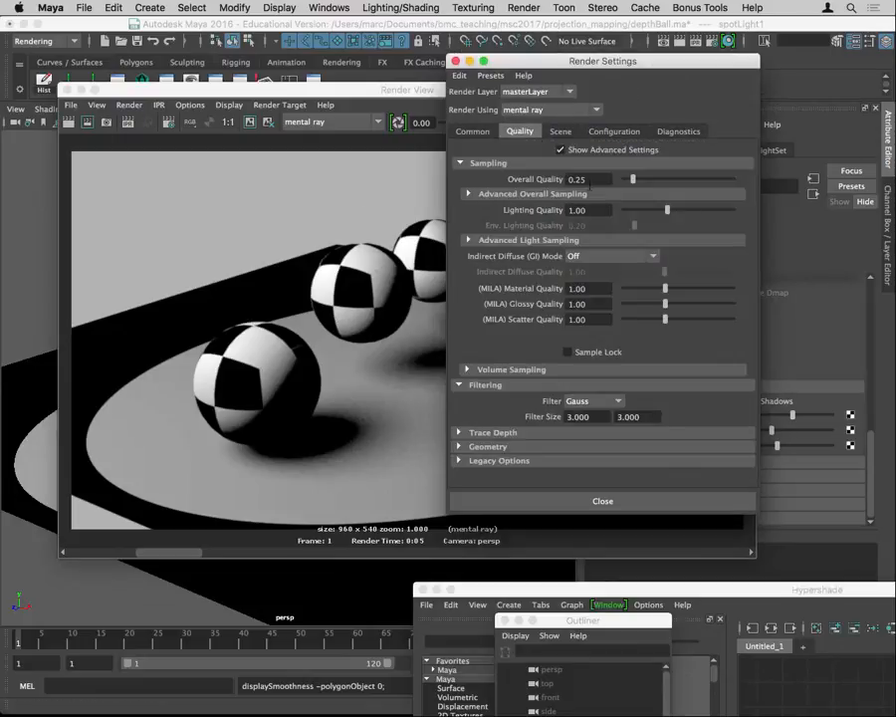
pyautogui.moveTo(599, 180); pyautogui.dragTo(537, 186)
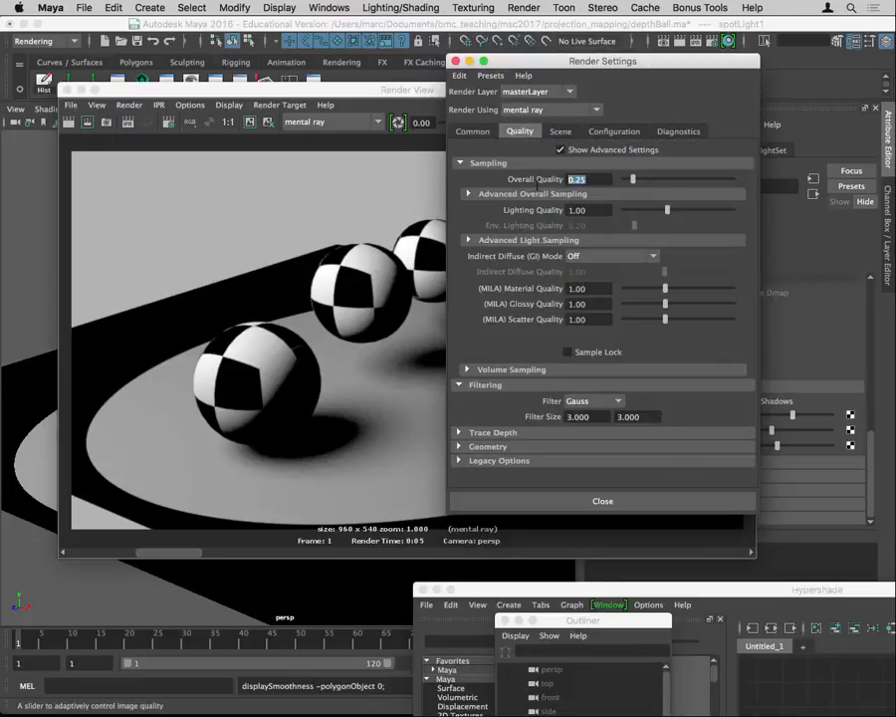
pyautogui.write('1')
pyautogui.press('Return')
# Keep the current render image and re-render the frame at the new overall quality.
pyautogui.click(363, 90)
pyautogui.moveTo(364, 91); pyautogui.dragTo(376, 60)
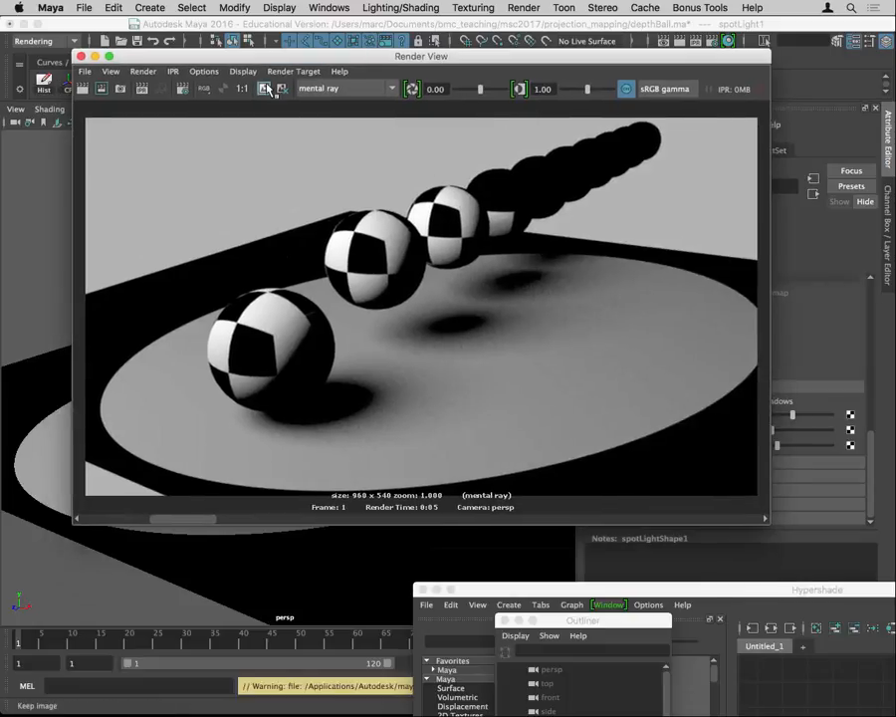
pyautogui.moveTo(180, 520); pyautogui.dragTo(114, 520)
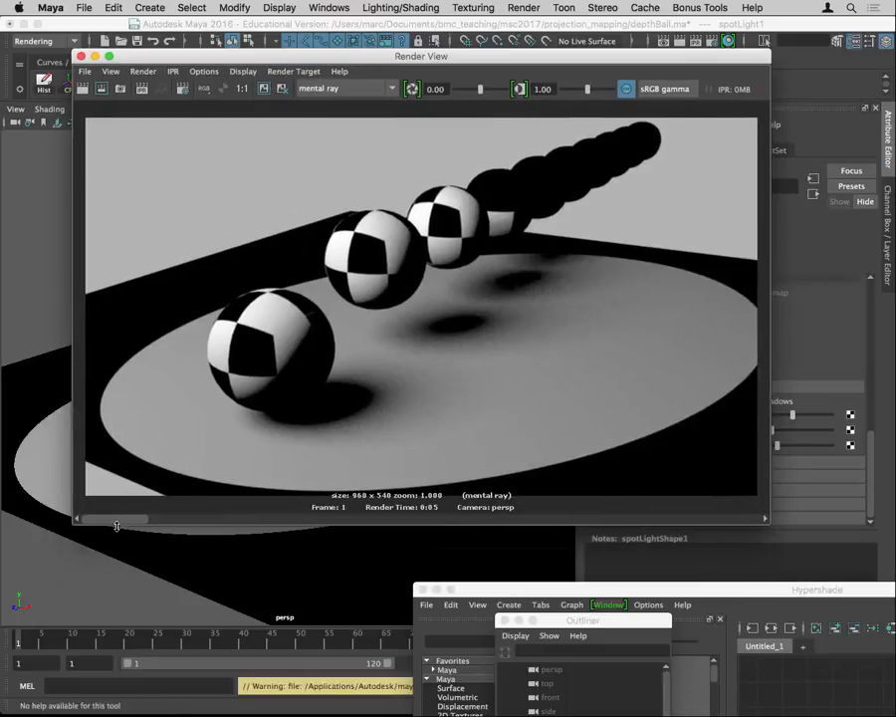
pyautogui.click(83, 89)
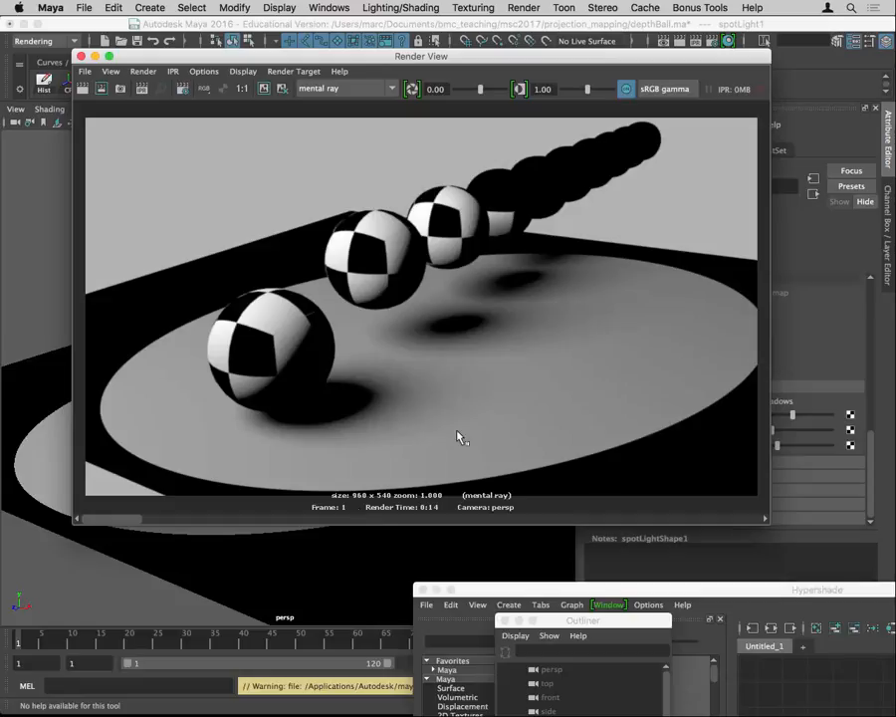
# Set the mental ray lighting quality to 2 in the render settings.
pyautogui.moveTo(599, 61); pyautogui.dragTo(608, 352)
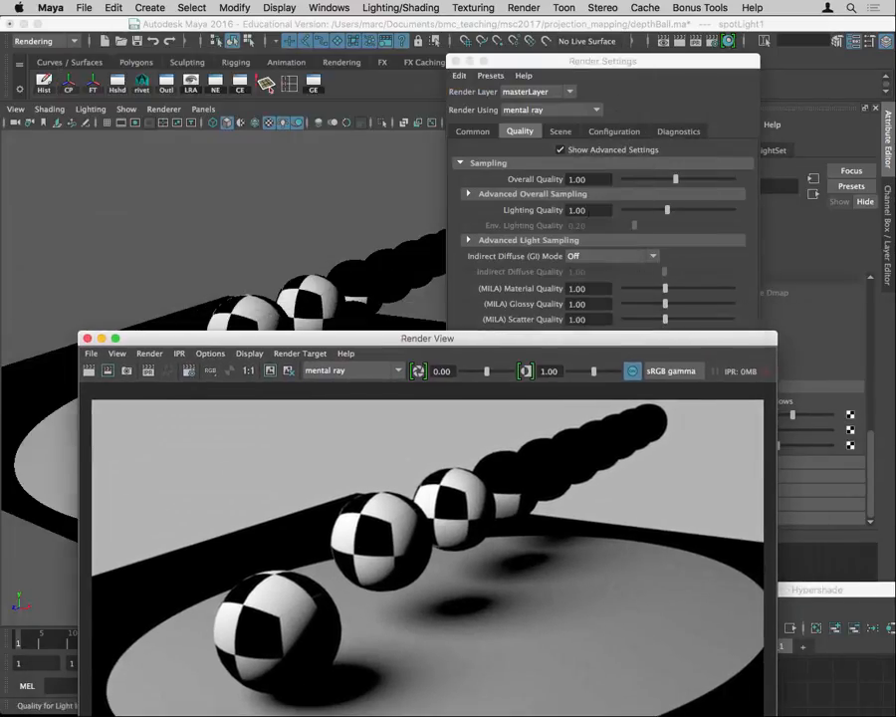
pyautogui.click(578, 210)
pyautogui.write('2')
pyautogui.press('Return')
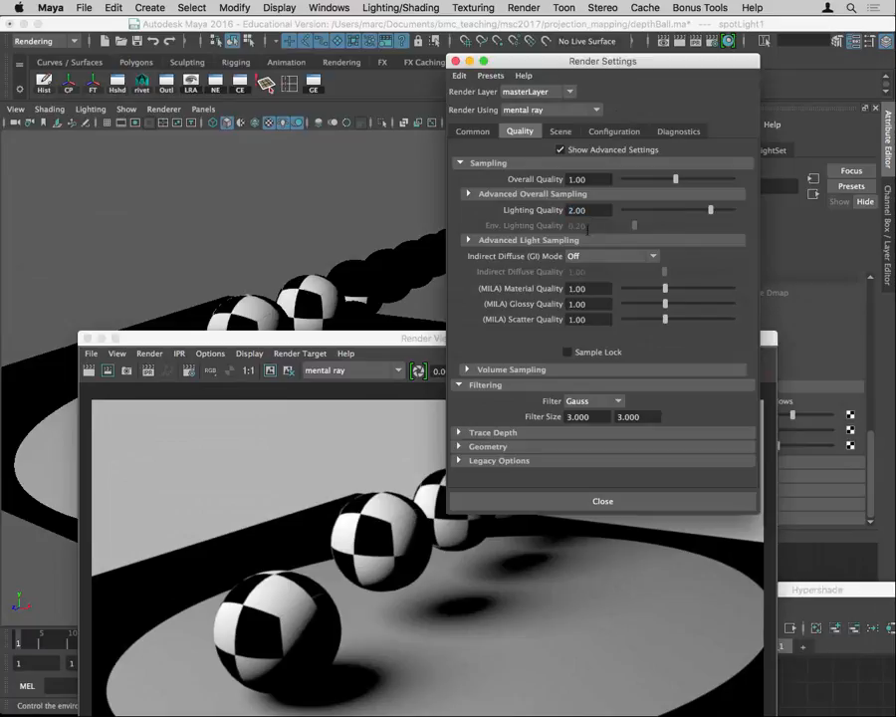
# Re-render the frame with the higher lighting quality and flip through the stored images to compare the shadows.
pyautogui.moveTo(364, 341); pyautogui.dragTo(349, 80)
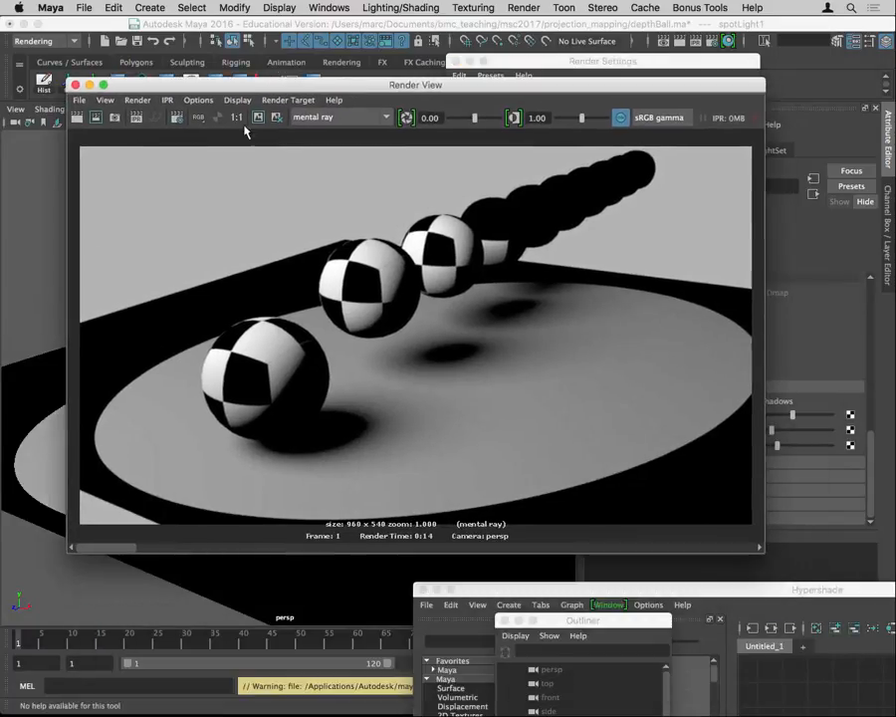
pyautogui.click(77, 118)
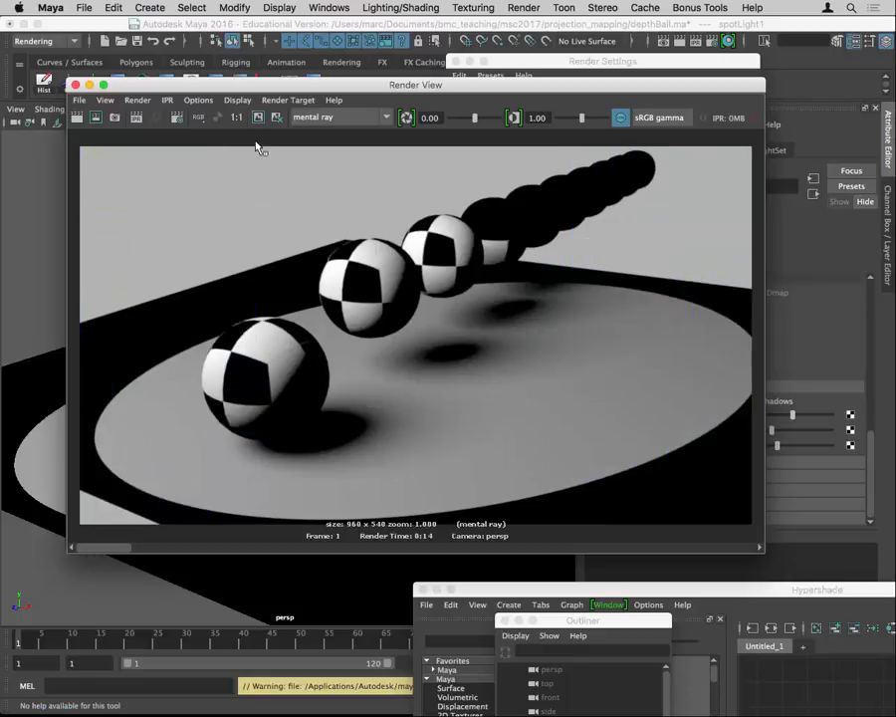
pyautogui.moveTo(109, 545); pyautogui.dragTo(202, 550)
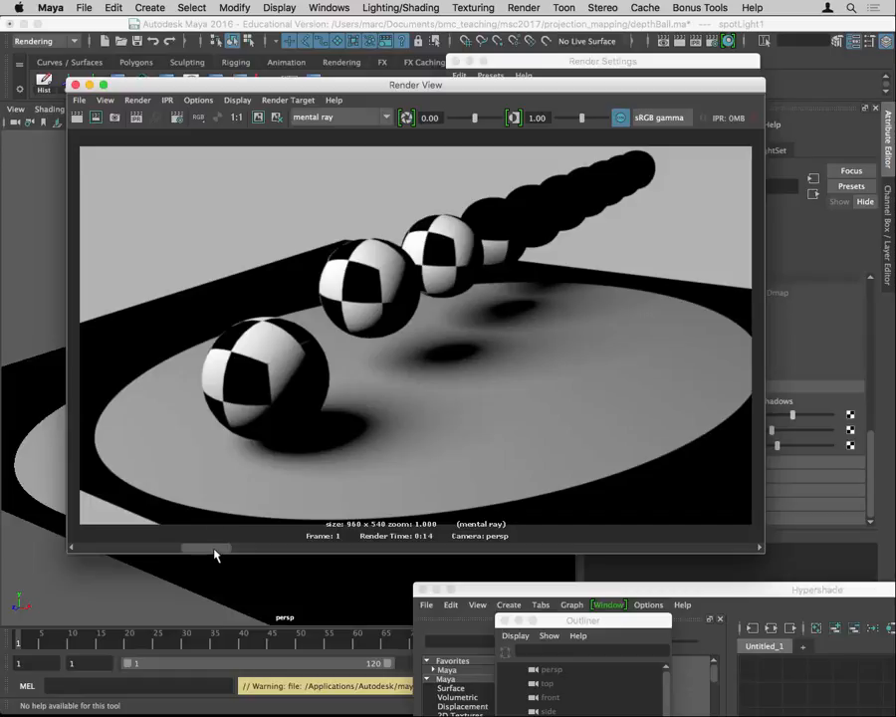
pyautogui.moveTo(217, 554); pyautogui.dragTo(50, 551)
# Close the render window and delete the spot light from the scene.
pyautogui.moveTo(243, 89); pyautogui.dragTo(453, 327)
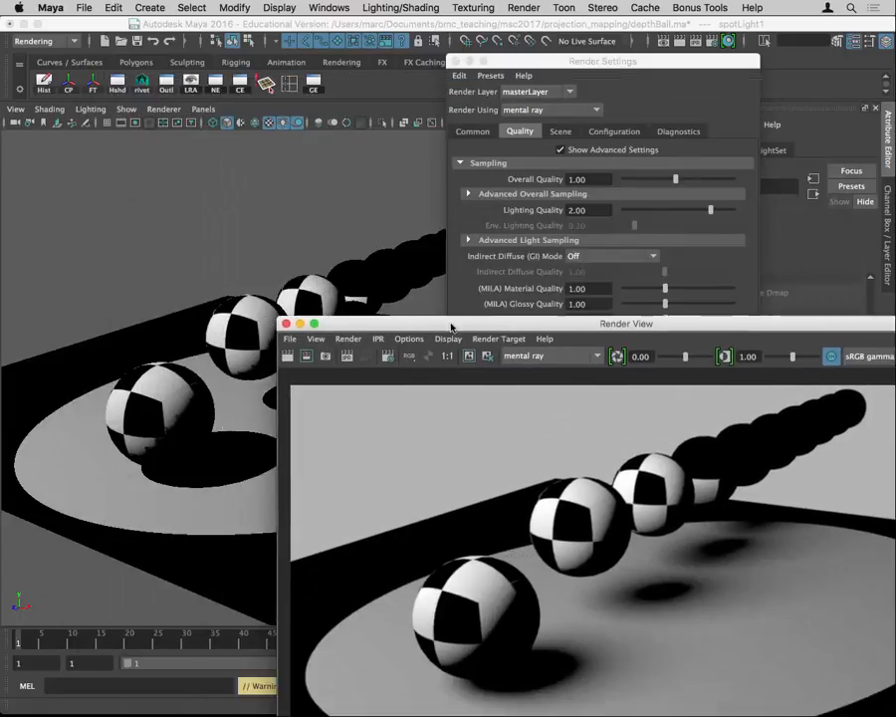
pyautogui.click(286, 324)
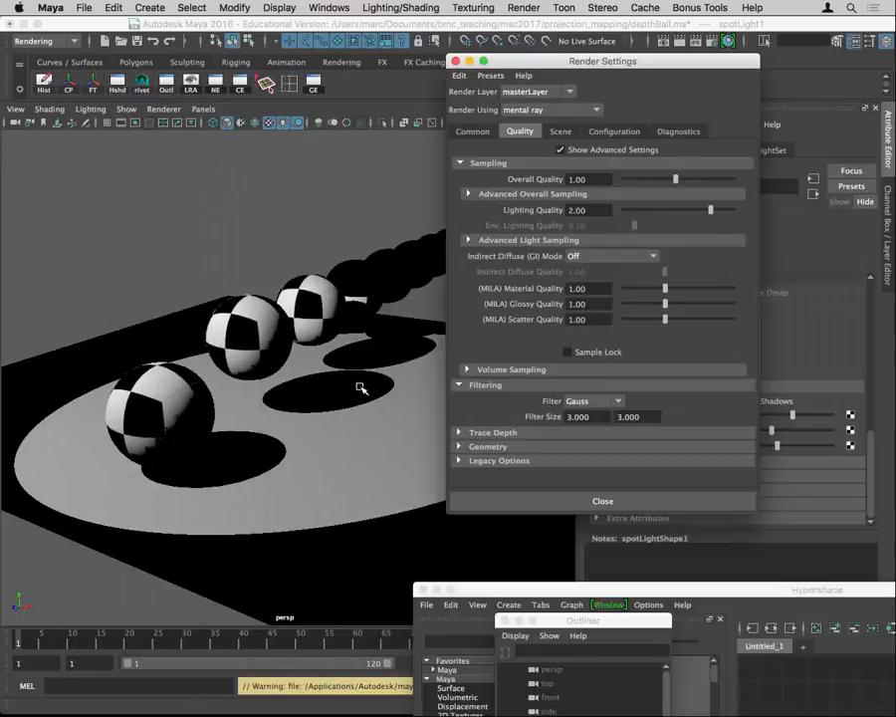
pyautogui.keyDown('alt'); pyautogui.moveTo(371, 395); pyautogui.dragTo(182, 374, button='right'); pyautogui.keyUp('alt')
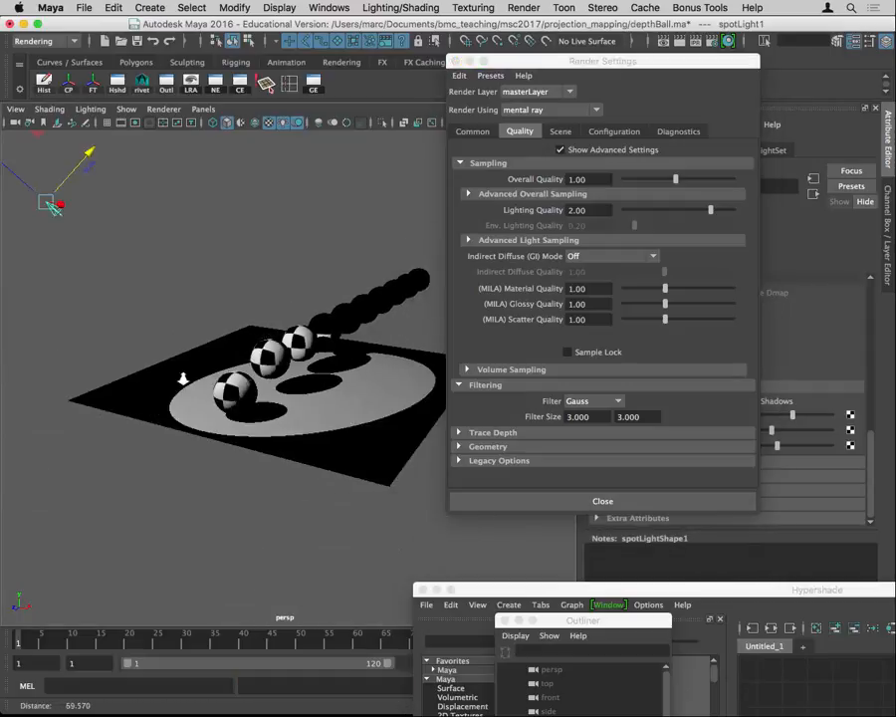
pyautogui.keyDown('alt'); pyautogui.moveTo(182, 374); pyautogui.dragTo(213, 392); pyautogui.keyUp('alt')
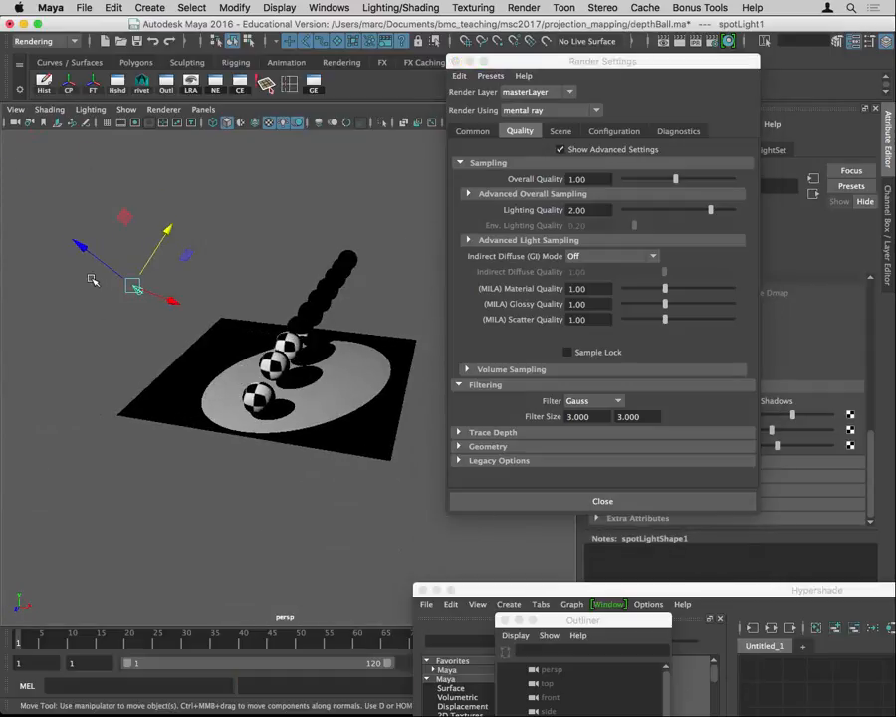
pyautogui.moveTo(90, 279); pyautogui.dragTo(147, 329)
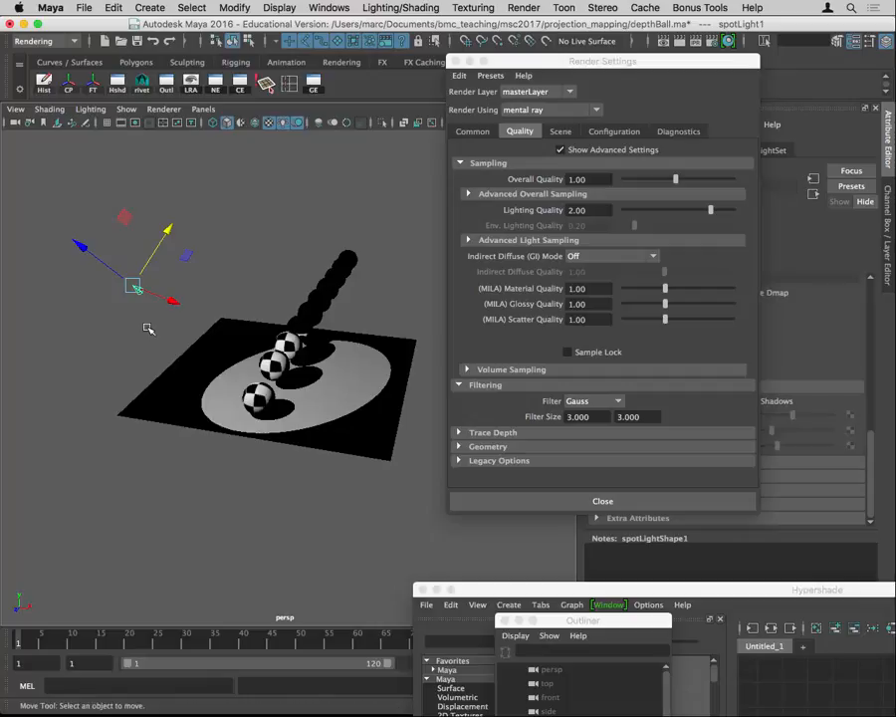
pyautogui.press('Delete')
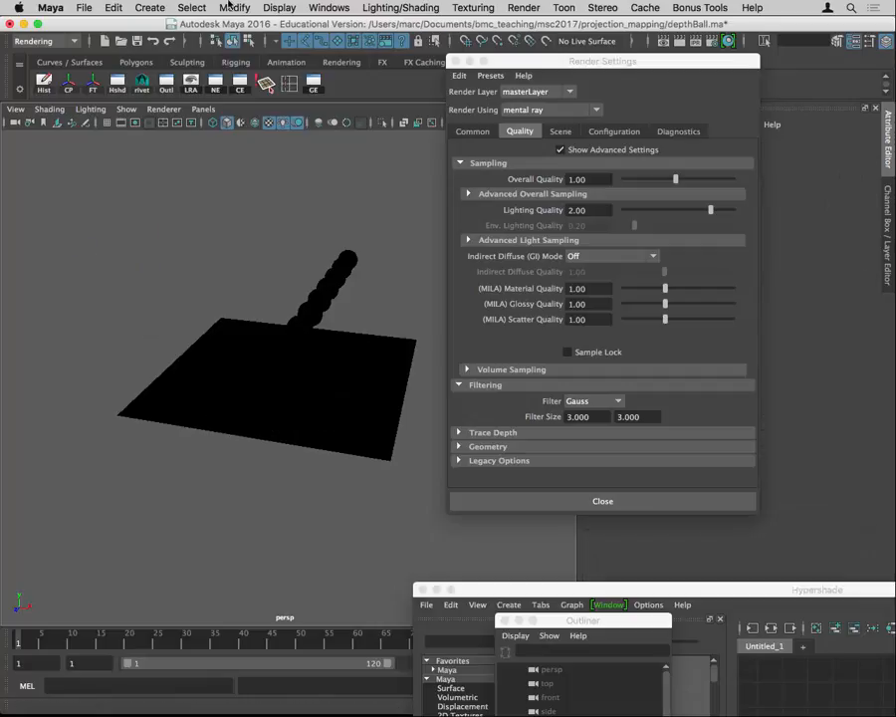
# Create a Physical Area Light and move it in front of the spheres, to about Y 13.75 and Z 32.39.
pyautogui.click(149, 8)
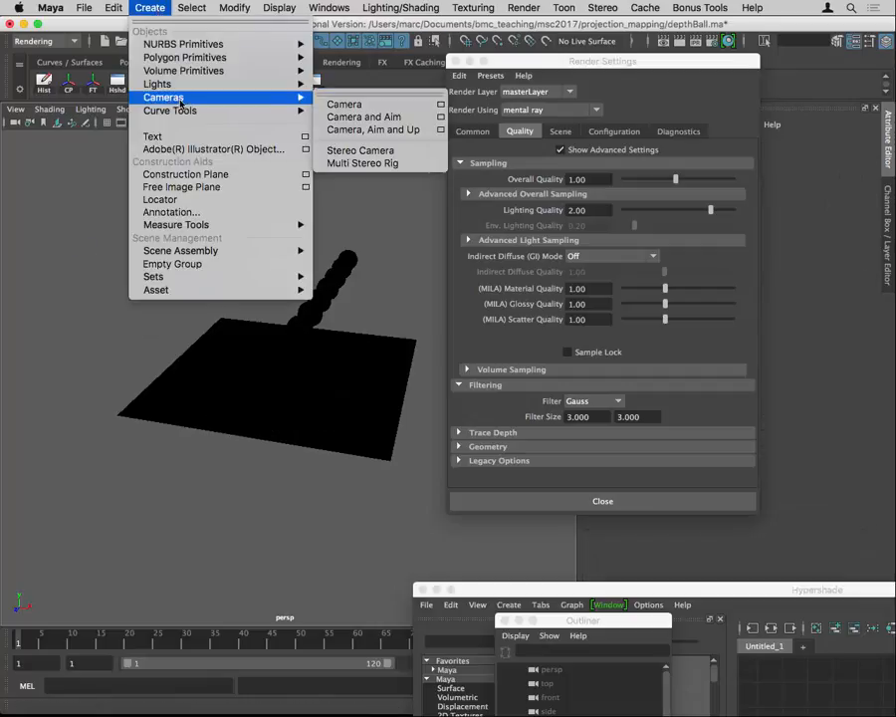
pyautogui.moveTo(232, 88)
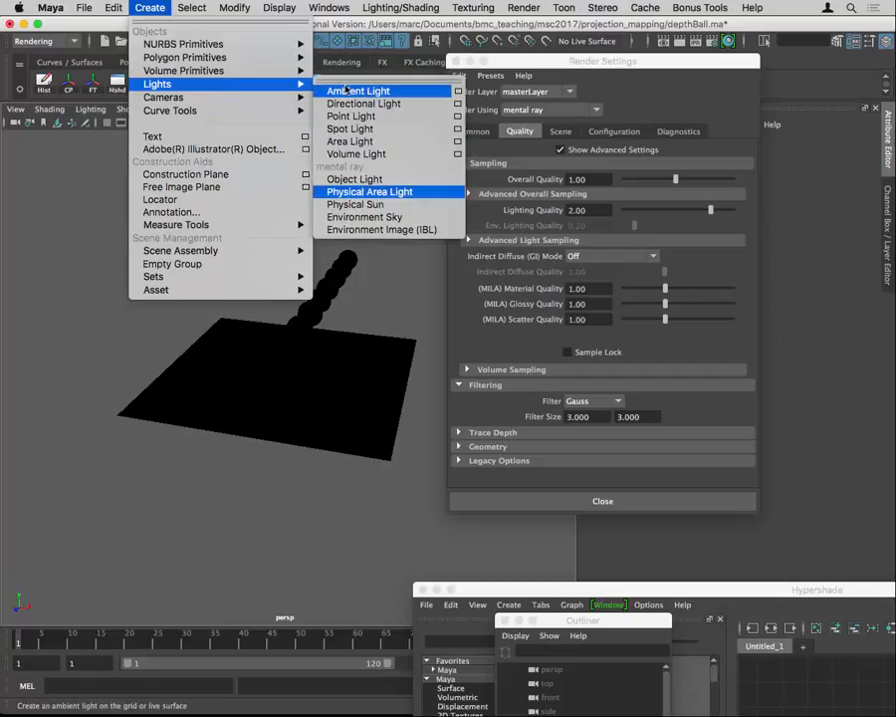
pyautogui.click(378, 191)
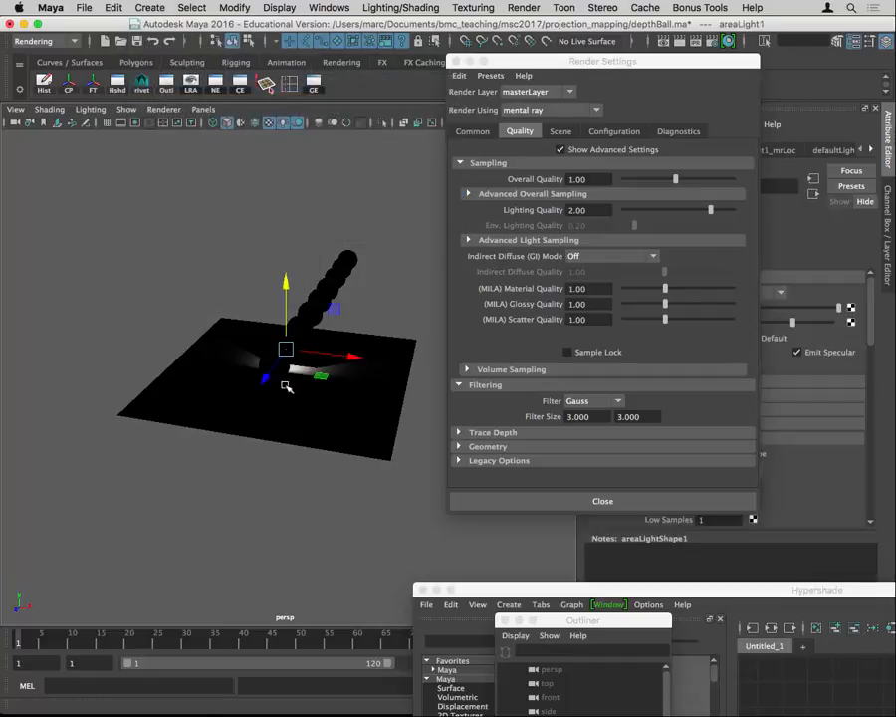
pyautogui.moveTo(265, 374); pyautogui.dragTo(152, 496)
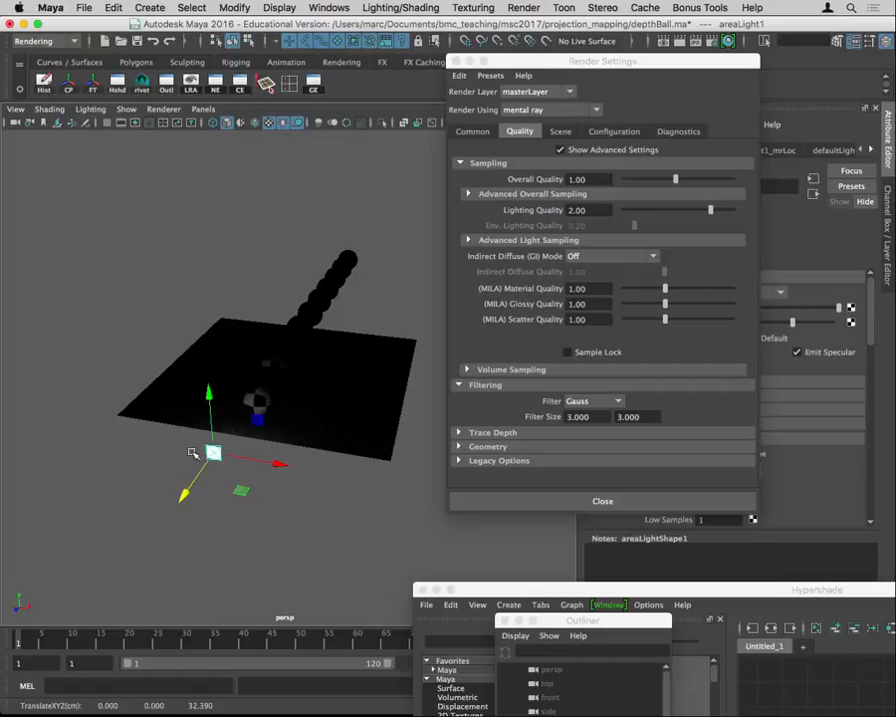
pyautogui.moveTo(208, 398); pyautogui.dragTo(203, 289)
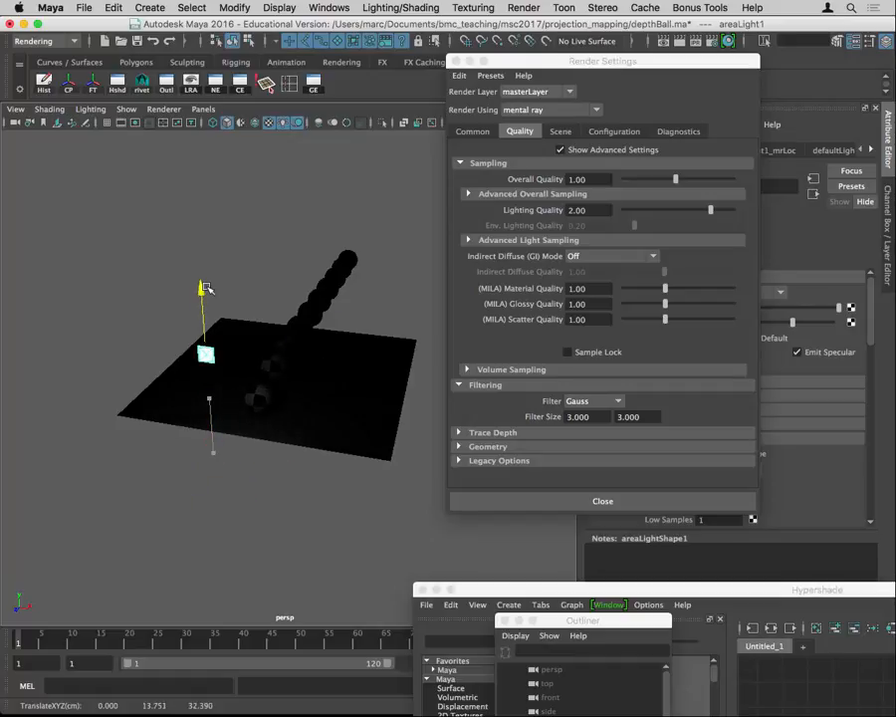
# Aim the area light's target at the spheres and place its origin at about -14.16, 18.91, 32.39.
pyautogui.press('t')
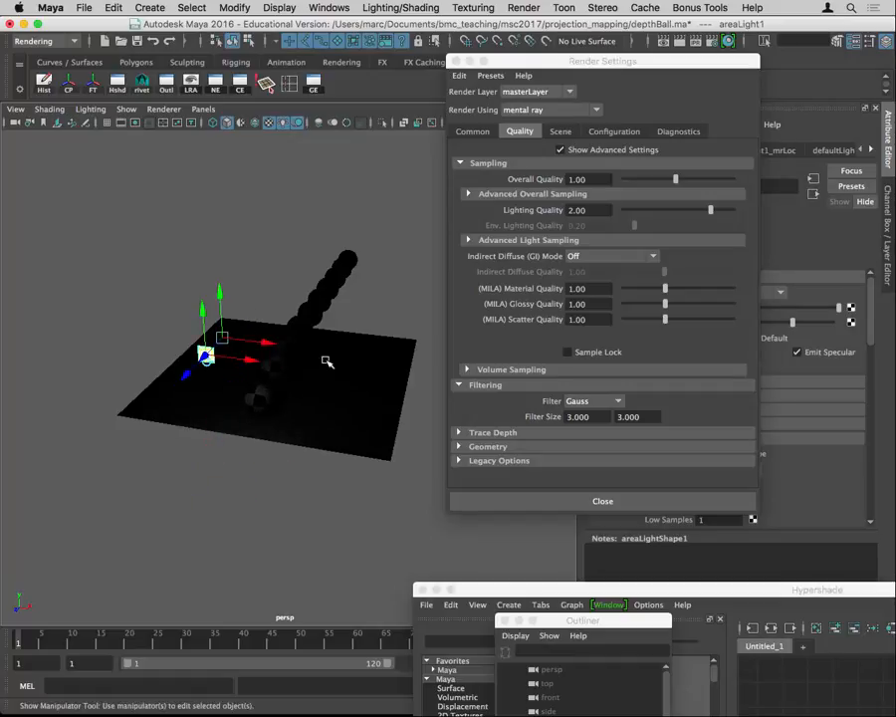
pyautogui.keyDown('alt'); pyautogui.moveTo(320, 363); pyautogui.dragTo(273, 363); pyautogui.keyUp('alt')
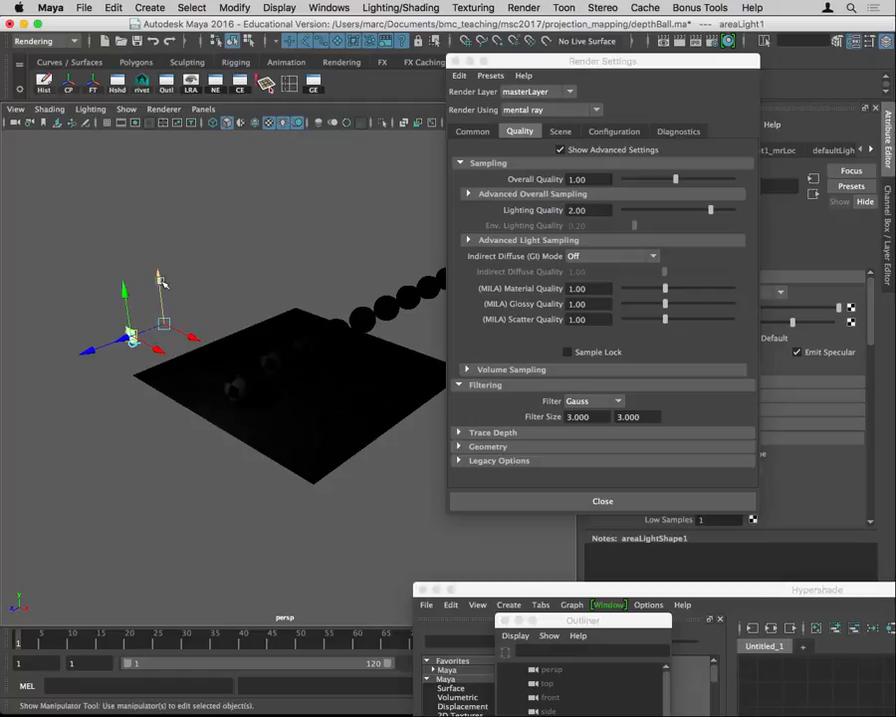
pyautogui.moveTo(160, 279); pyautogui.dragTo(168, 344)
pyautogui.moveTo(148, 386); pyautogui.dragTo(311, 331)
pyautogui.moveTo(353, 377); pyautogui.dragTo(322, 377)
pyautogui.moveTo(323, 333); pyautogui.dragTo(198, 338)
pyautogui.moveTo(148, 298); pyautogui.dragTo(146, 251)
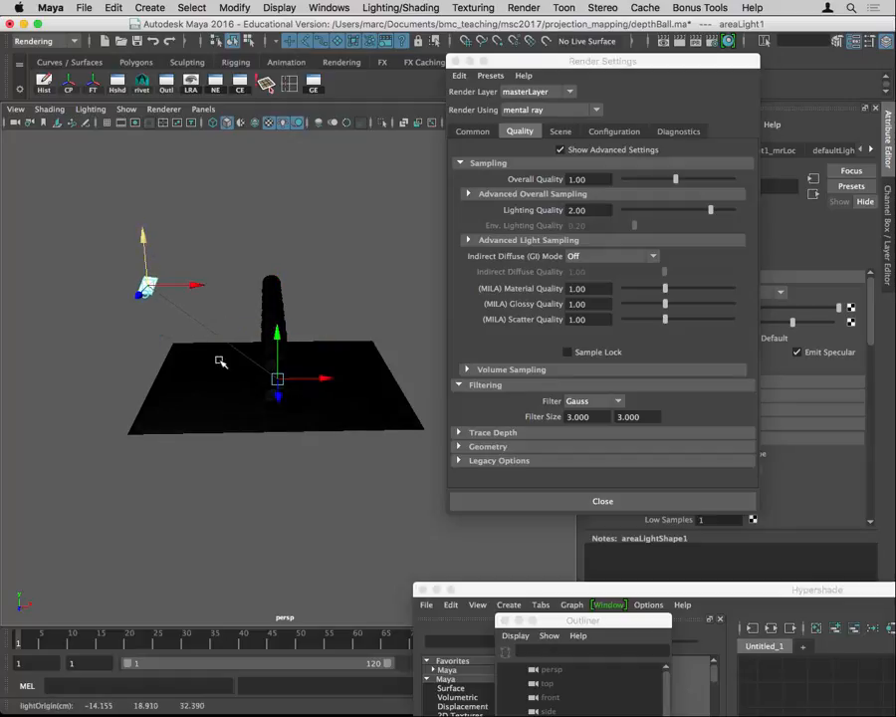
# Examine the front spheres up close from a low angle under the area light.
pyautogui.keyDown('alt'); pyautogui.moveTo(220, 363); pyautogui.dragTo(163, 399); pyautogui.keyUp('alt')
pyautogui.keyDown('alt'); pyautogui.moveTo(162, 399); pyautogui.dragTo(374, 409, button='right'); pyautogui.keyUp('alt')
pyautogui.keyDown('alt'); pyautogui.moveTo(374, 408); pyautogui.dragTo(396, 366); pyautogui.keyUp('alt')
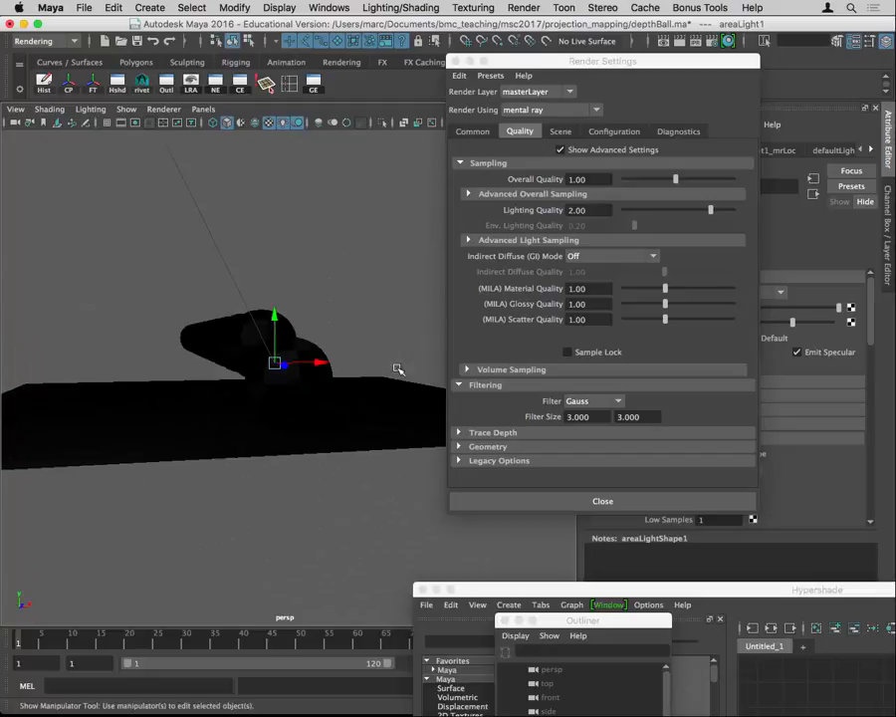
pyautogui.keyDown('alt'); pyautogui.moveTo(306, 393); pyautogui.dragTo(206, 390); pyautogui.keyUp('alt')
pyautogui.keyDown('alt'); pyautogui.moveTo(206, 390); pyautogui.dragTo(397, 401, button='right'); pyautogui.keyUp('alt')
pyautogui.moveTo(396, 400)
pyautogui.keyDown('alt'); pyautogui.mouseDown()
pyautogui.moveTo(335, 381)
pyautogui.moveTo(395, 384)
pyautogui.mouseUp(); pyautogui.keyUp('alt')
pyautogui.keyDown('alt'); pyautogui.moveTo(394, 384); pyautogui.dragTo(471, 364, button='right'); pyautogui.keyUp('alt')
pyautogui.keyDown('alt'); pyautogui.moveTo(471, 364); pyautogui.dragTo(310, 359); pyautogui.keyUp('alt')
pyautogui.keyDown('alt'); pyautogui.moveTo(323, 354); pyautogui.dragTo(470, 357, button='middle'); pyautogui.keyUp('alt')
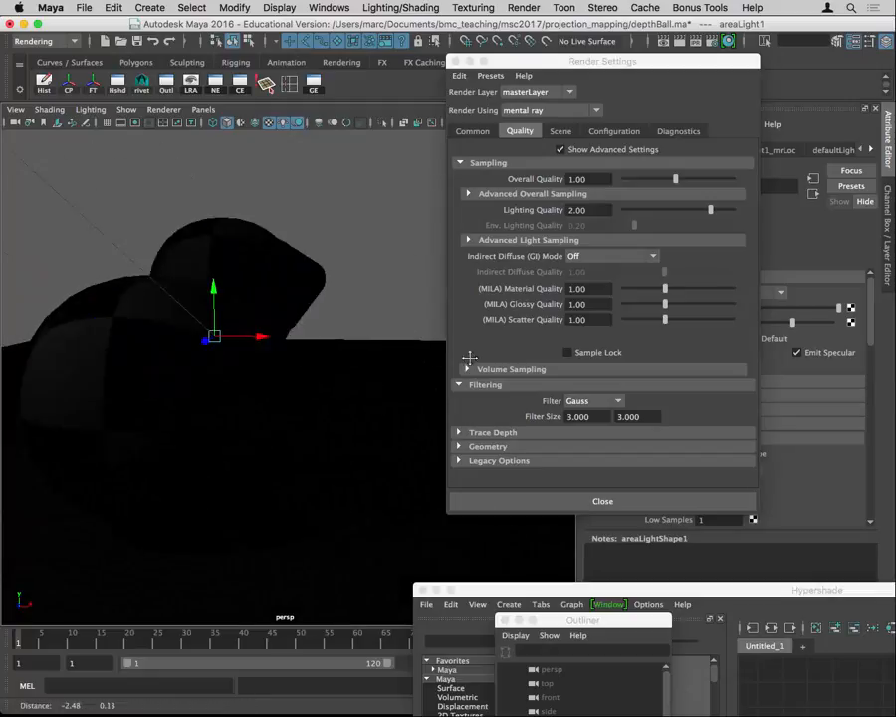
pyautogui.keyDown('alt'); pyautogui.moveTo(470, 357); pyautogui.dragTo(423, 354); pyautogui.keyUp('alt')
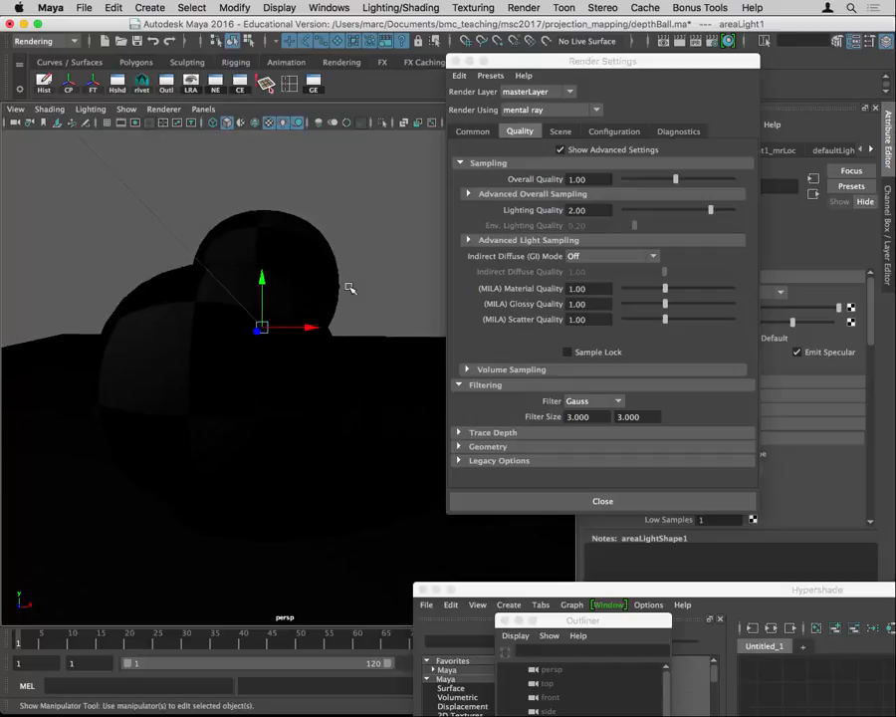
# Try the area light's decay rate at No Decay, and return it to Quadratic.
pyautogui.click(593, 64)
pyautogui.moveTo(594, 67); pyautogui.dragTo(635, 471)
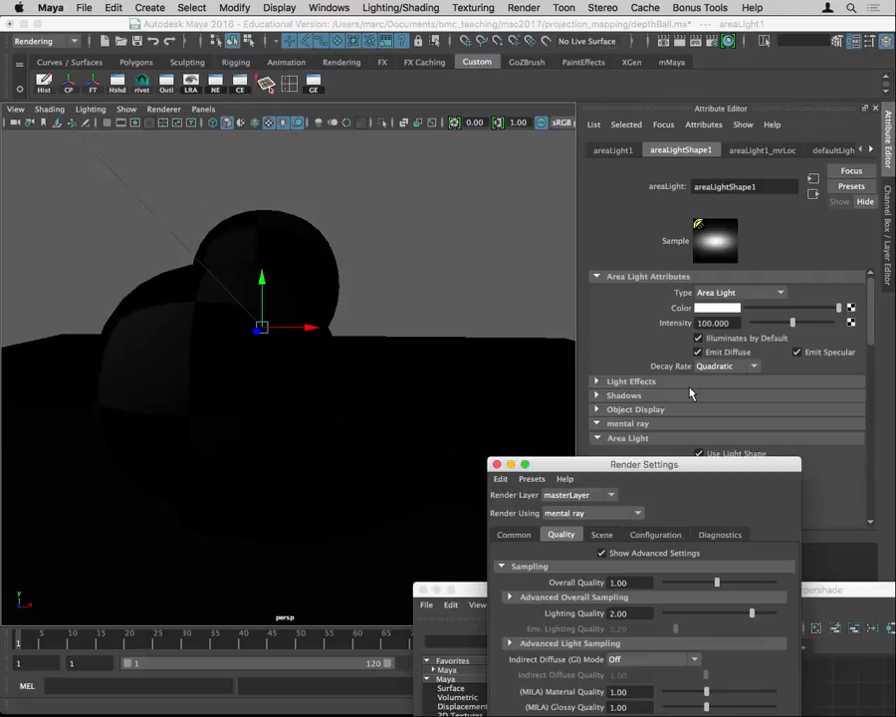
pyautogui.click(725, 366)
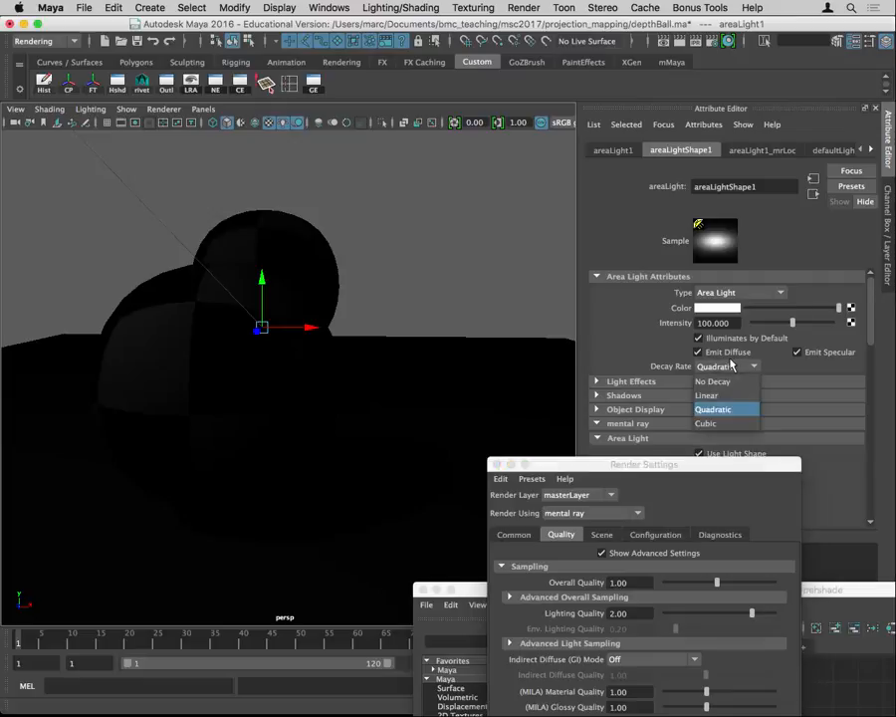
pyautogui.click(727, 379)
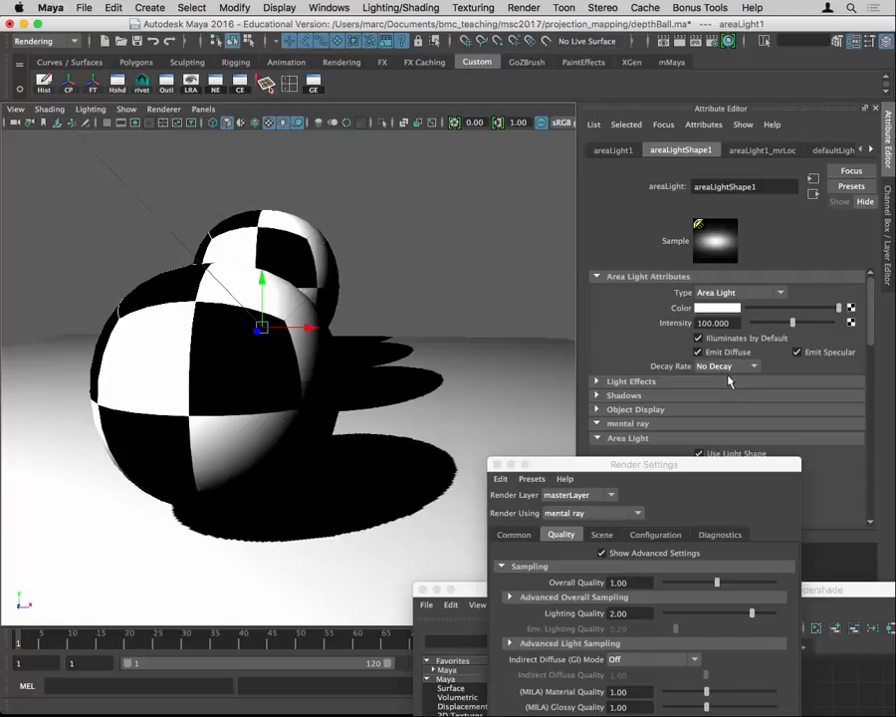
pyautogui.click(723, 365)
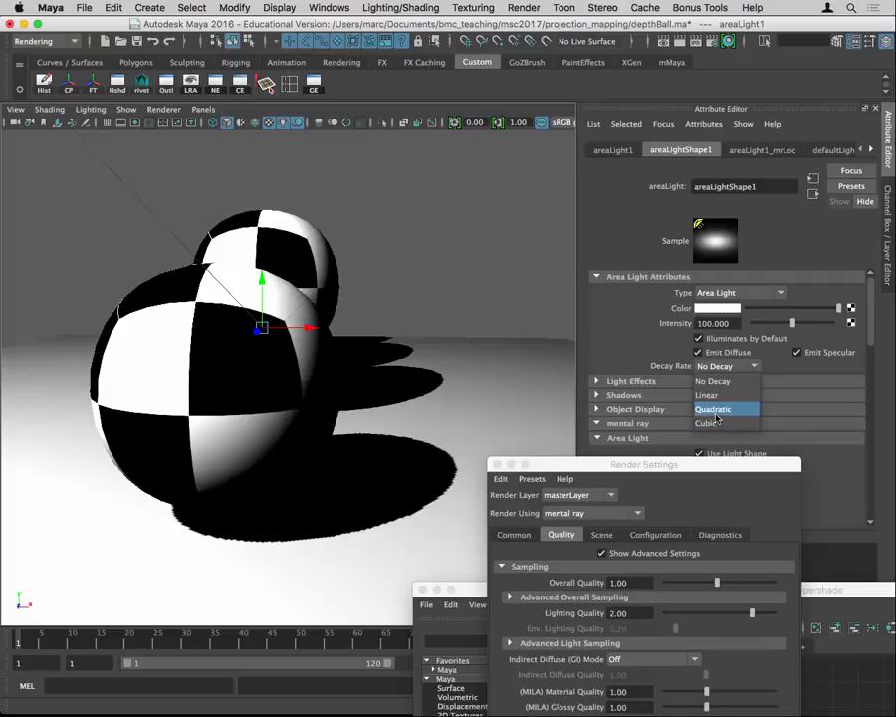
pyautogui.click(716, 410)
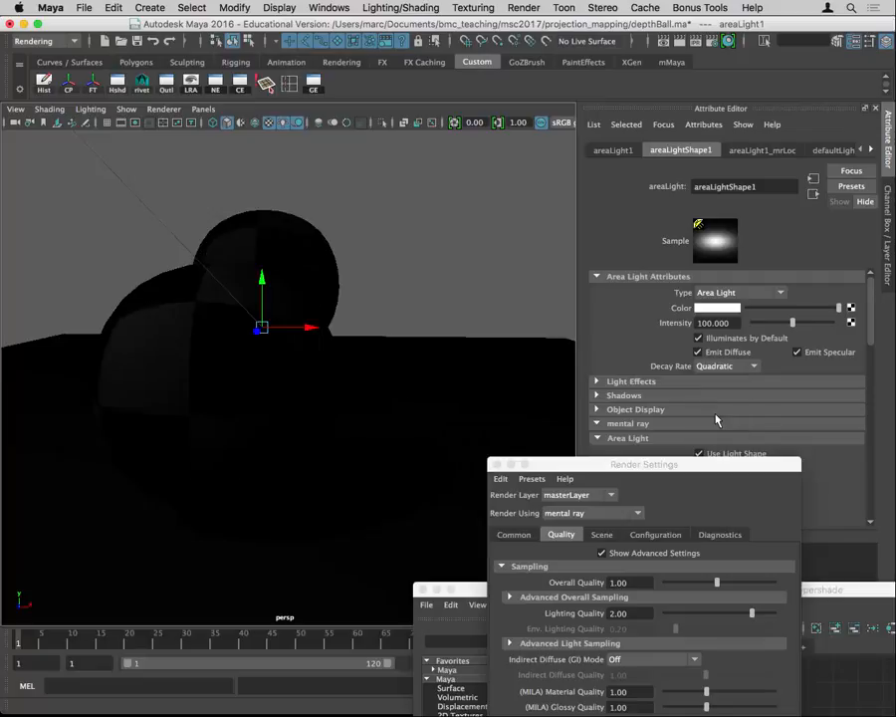
# Set the area light's intensity to 1000 and render the close-up view with mental ray.
pyautogui.doubleClick(724, 323)
pyautogui.write('1000')
pyautogui.press('Return')
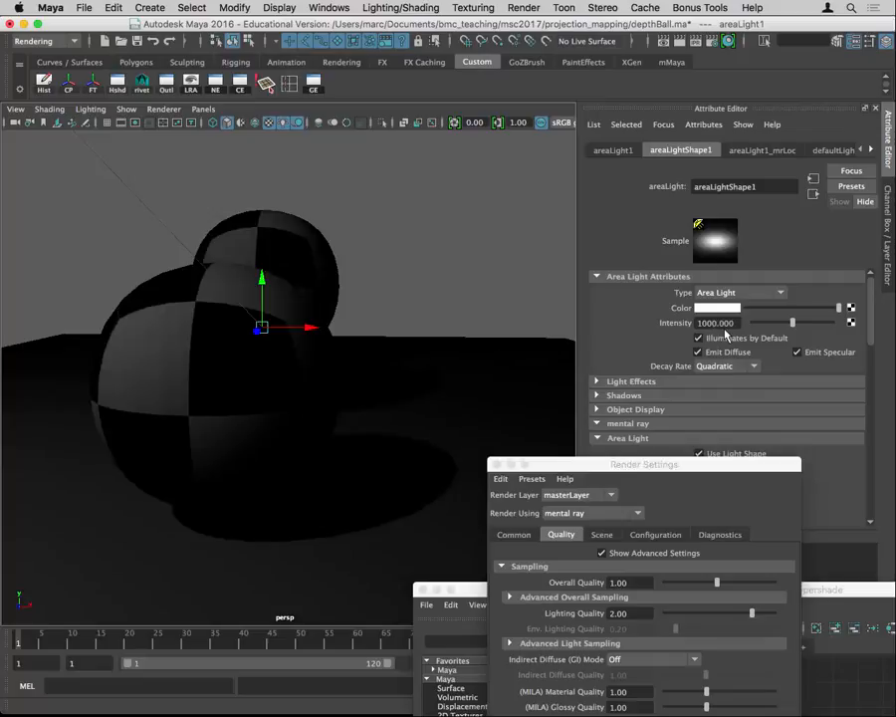
pyautogui.click(681, 41)
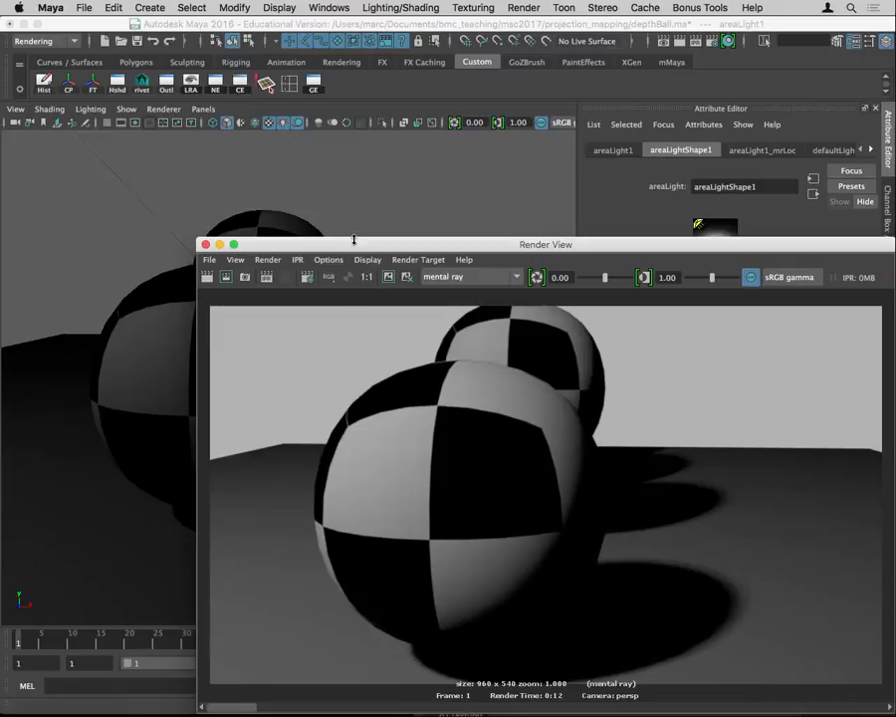
pyautogui.moveTo(360, 244); pyautogui.dragTo(244, 5)
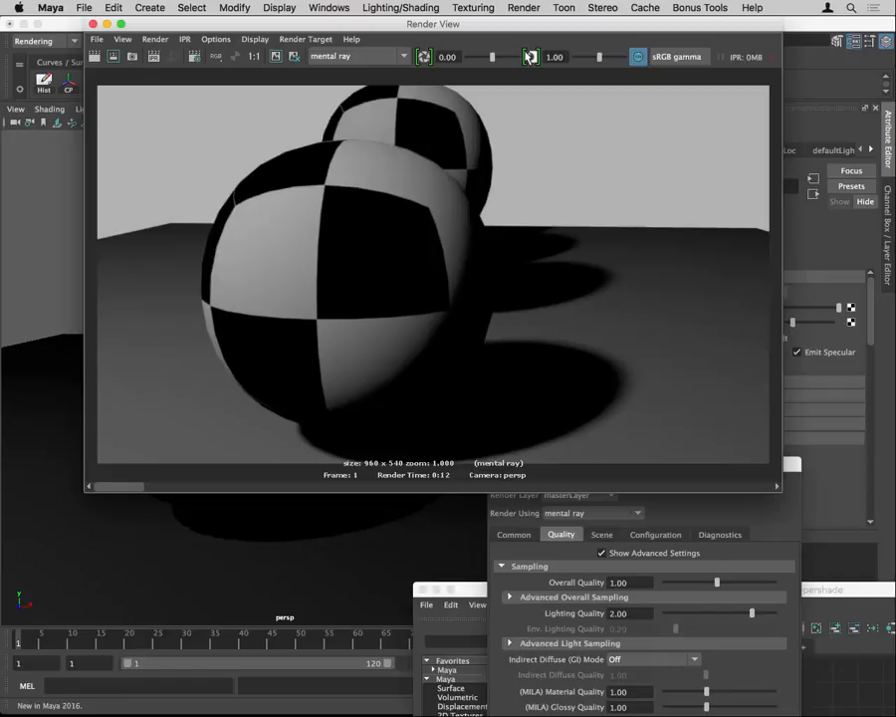
# Scale the area light up uniformly to many times its size and render the wide view with mental ray.
pyautogui.moveTo(458, 24); pyautogui.dragTo(751, 550)
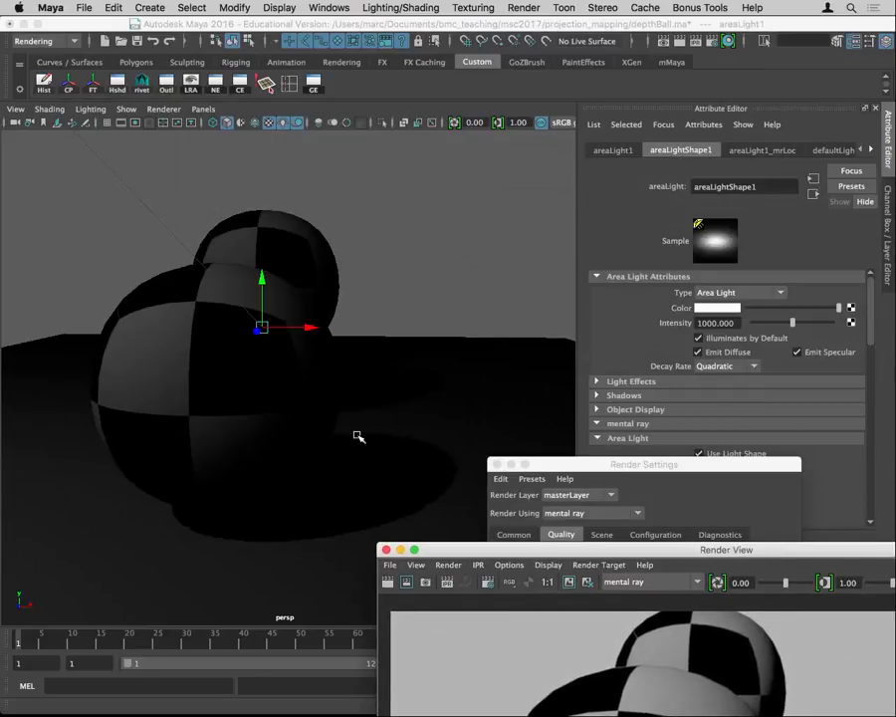
pyautogui.moveTo(410, 301)
pyautogui.mouseDown(button='right')
pyautogui.moveTo(365, 428)
pyautogui.moveTo(404, 310)
pyautogui.mouseUp(button='right')
pyautogui.keyDown('alt'); pyautogui.moveTo(404, 310); pyautogui.dragTo(166, 253, button='right'); pyautogui.keyUp('alt')
pyautogui.press('t')
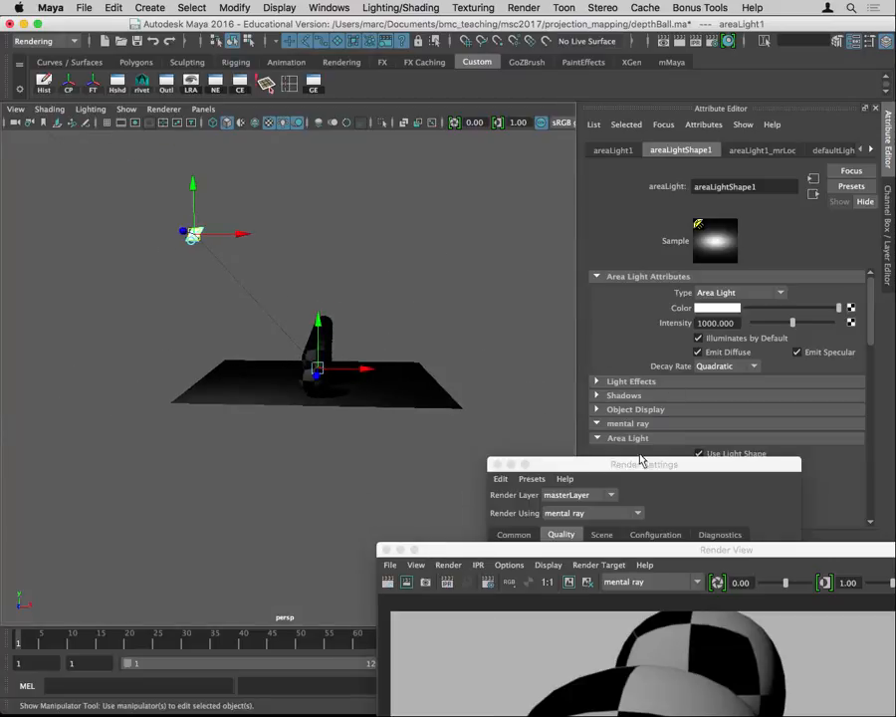
pyautogui.click(622, 395)
pyautogui.scroll(-10, 637, 399)
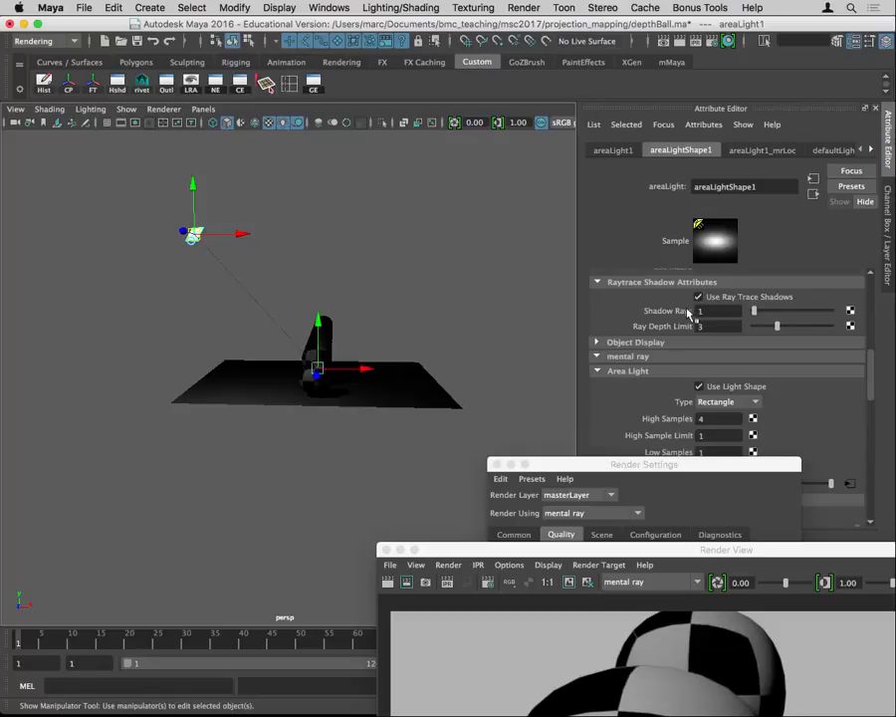
pyautogui.keyDown('alt'); pyautogui.moveTo(182, 344); pyautogui.dragTo(158, 338); pyautogui.keyUp('alt')
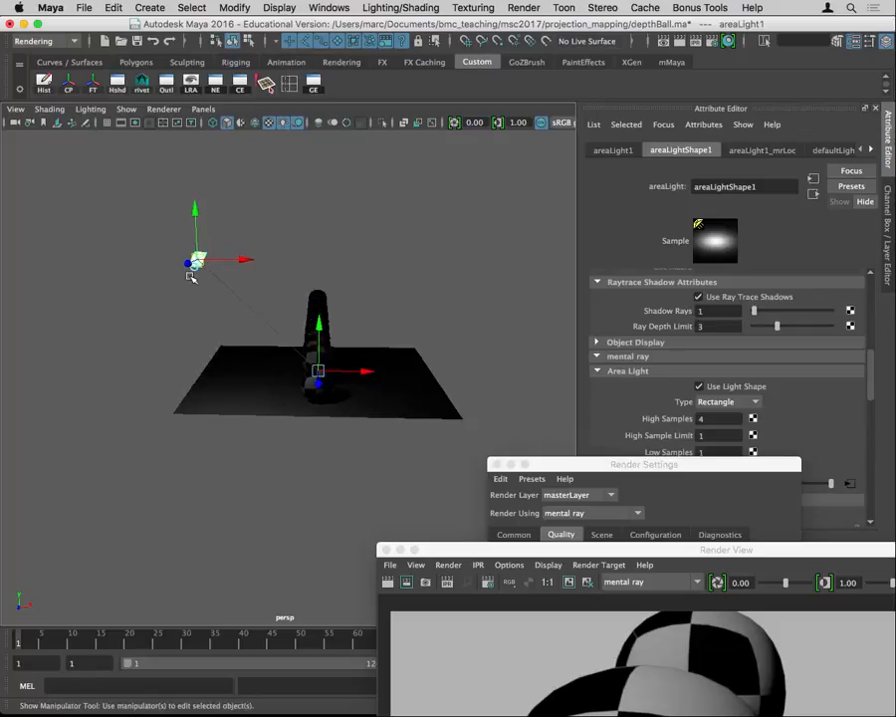
pyautogui.press('r')
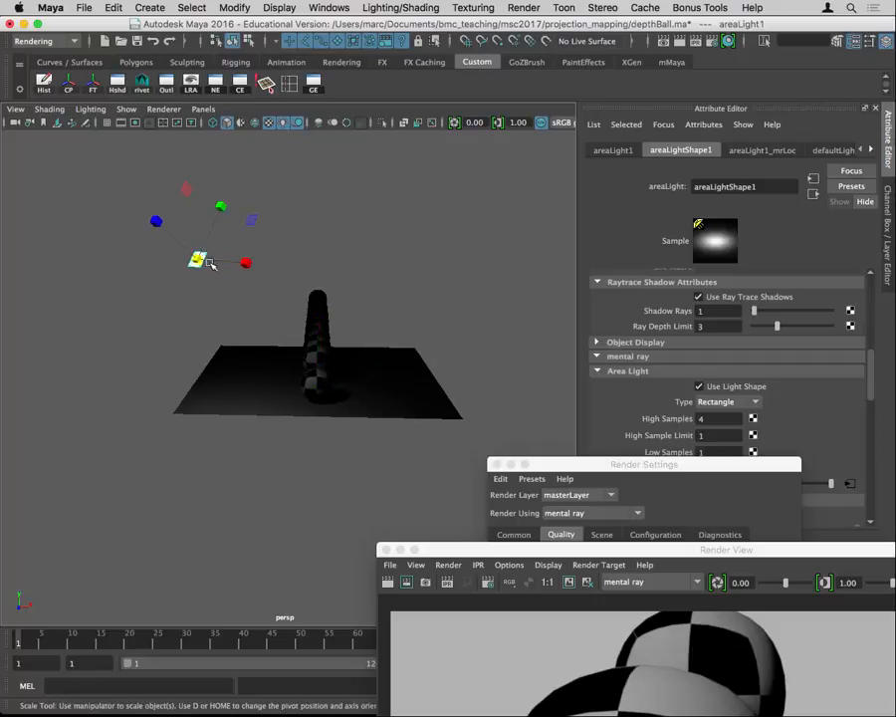
pyautogui.moveTo(207, 259); pyautogui.dragTo(579, 258)
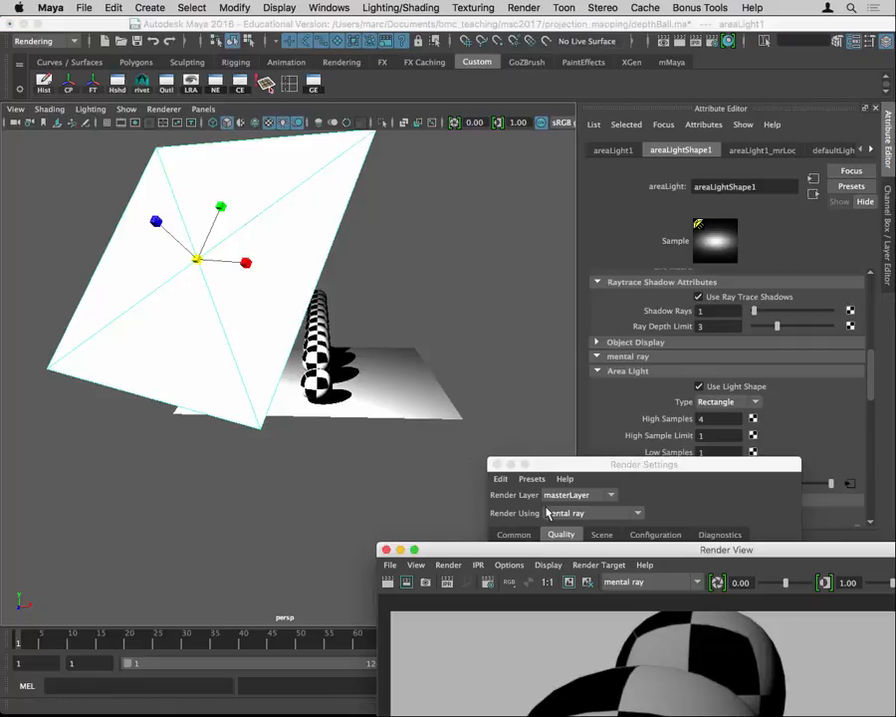
pyautogui.moveTo(543, 550); pyautogui.dragTo(524, 162)
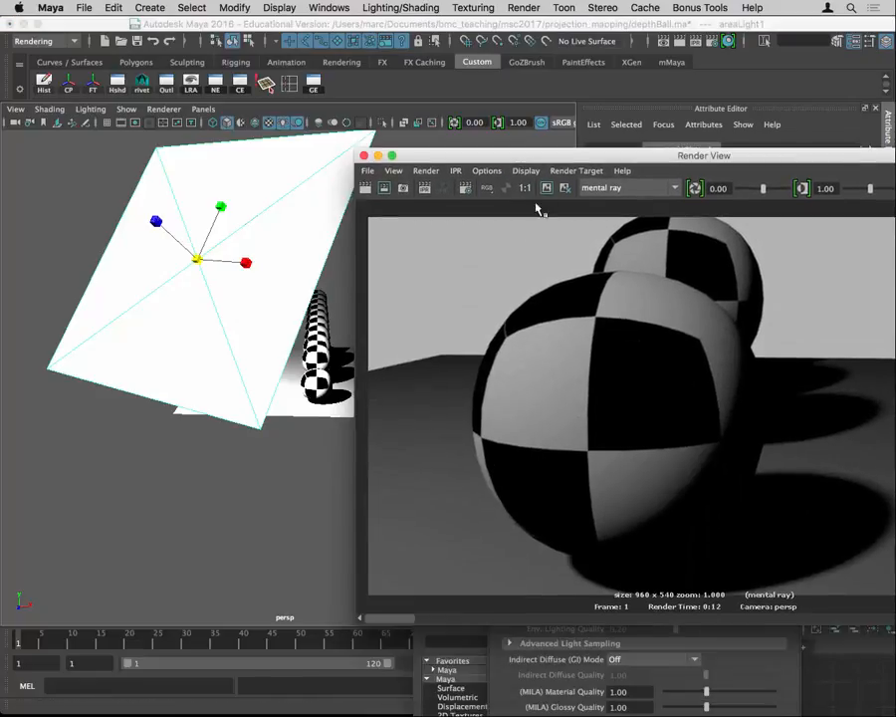
pyautogui.click(366, 191)
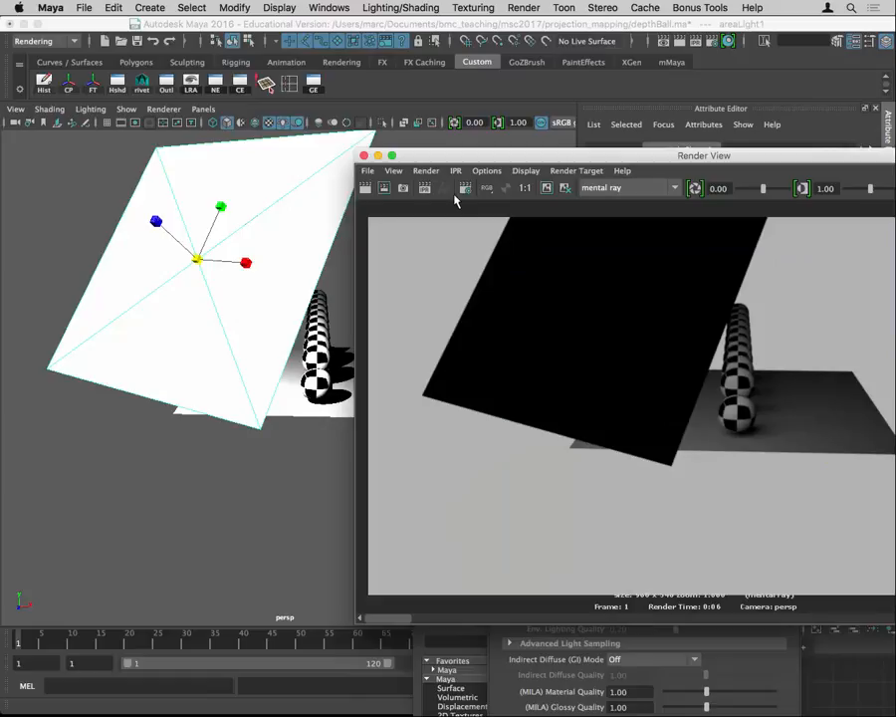
# Reframe the row of spheres from a low side angle with the light out of view, and render it.
pyautogui.moveTo(472, 157); pyautogui.dragTo(653, 143)
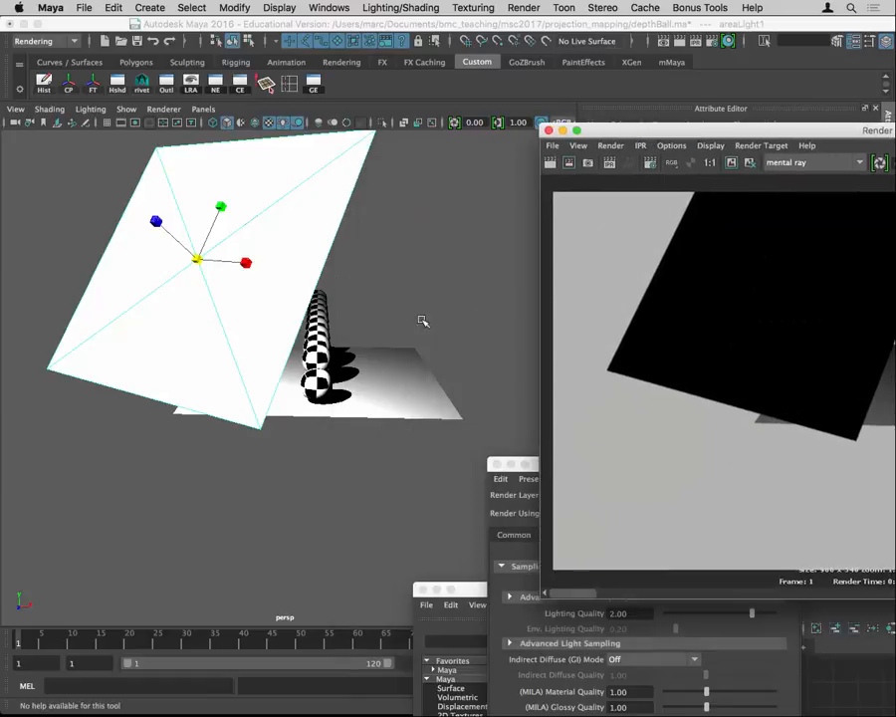
pyautogui.keyDown('alt'); pyautogui.moveTo(421, 321); pyautogui.dragTo(364, 320); pyautogui.keyUp('alt')
pyautogui.keyDown('alt'); pyautogui.moveTo(365, 320); pyautogui.dragTo(503, 318, button='right'); pyautogui.keyUp('alt')
pyautogui.keyDown('alt'); pyautogui.moveTo(430, 284); pyautogui.dragTo(351, 325, button='middle'); pyautogui.keyUp('alt')
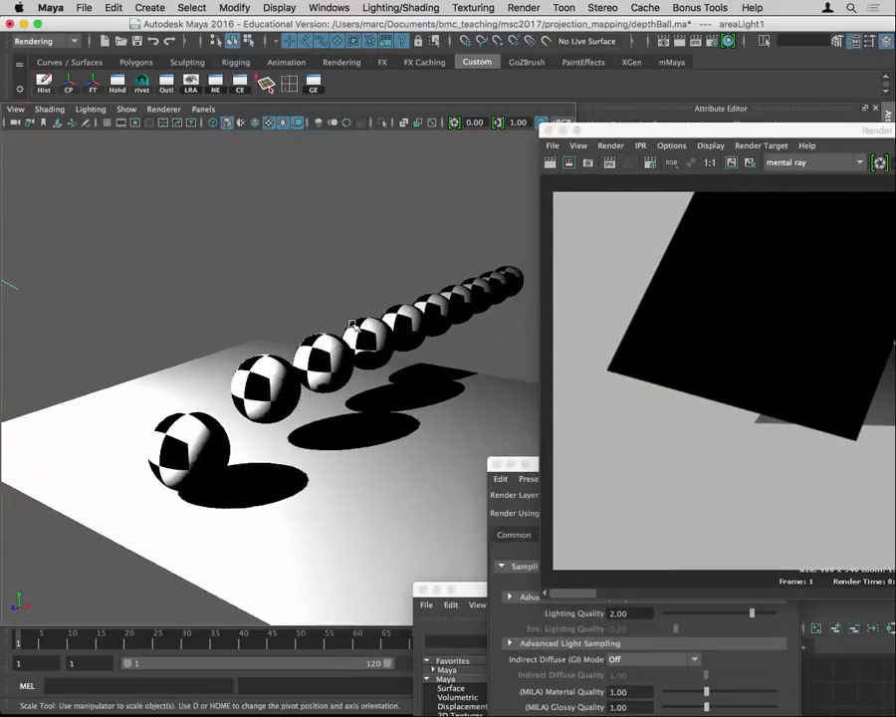
pyautogui.keyDown('alt'); pyautogui.moveTo(350, 324); pyautogui.dragTo(376, 306); pyautogui.keyUp('alt')
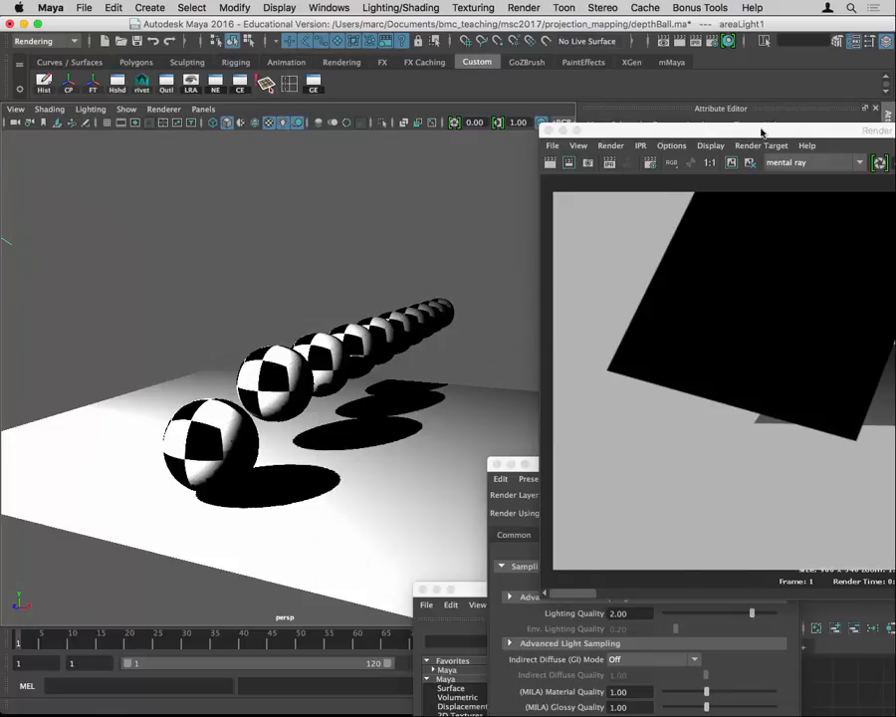
pyautogui.moveTo(760, 133); pyautogui.dragTo(435, 82)
pyautogui.click(226, 111)
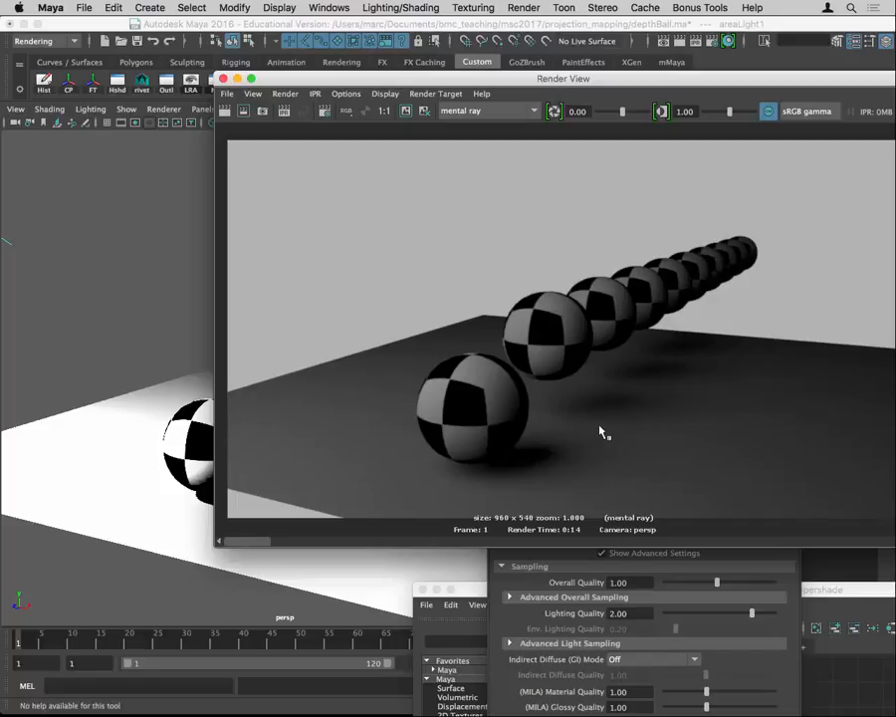
# Examine the soft shadows beneath the front spheres up close in the render and return to actual size.
pyautogui.keyDown('alt'); pyautogui.moveTo(488, 463); pyautogui.dragTo(893, 464, button='right'); pyautogui.keyUp('alt')
pyautogui.keyDown('alt'); pyautogui.moveTo(791, 439); pyautogui.dragTo(724, 269, button='middle'); pyautogui.keyUp('alt')
pyautogui.keyDown('alt'); pyautogui.moveTo(418, 357); pyautogui.dragTo(664, 353, button='right'); pyautogui.keyUp('alt')
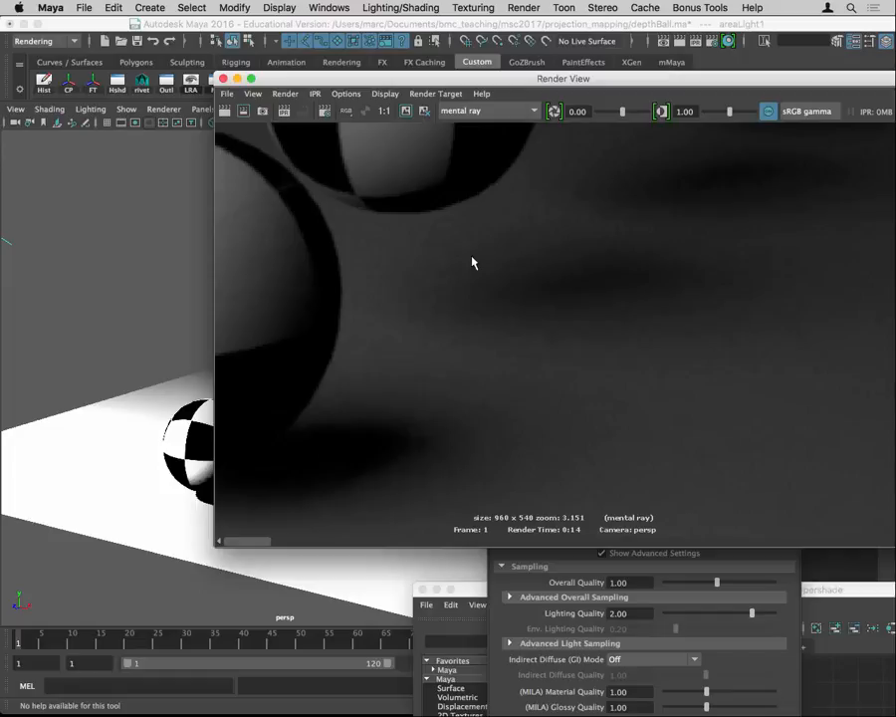
pyautogui.keyDown('alt'); pyautogui.moveTo(738, 368); pyautogui.dragTo(458, 330, button='right'); pyautogui.keyUp('alt')
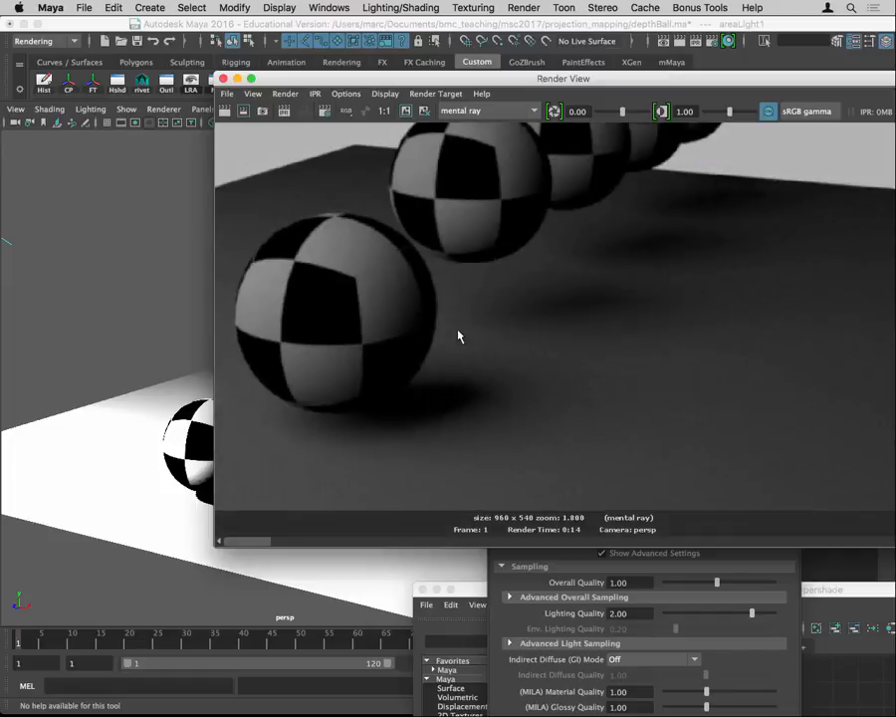
pyautogui.click(384, 111)
pyautogui.press('alt+super+2')
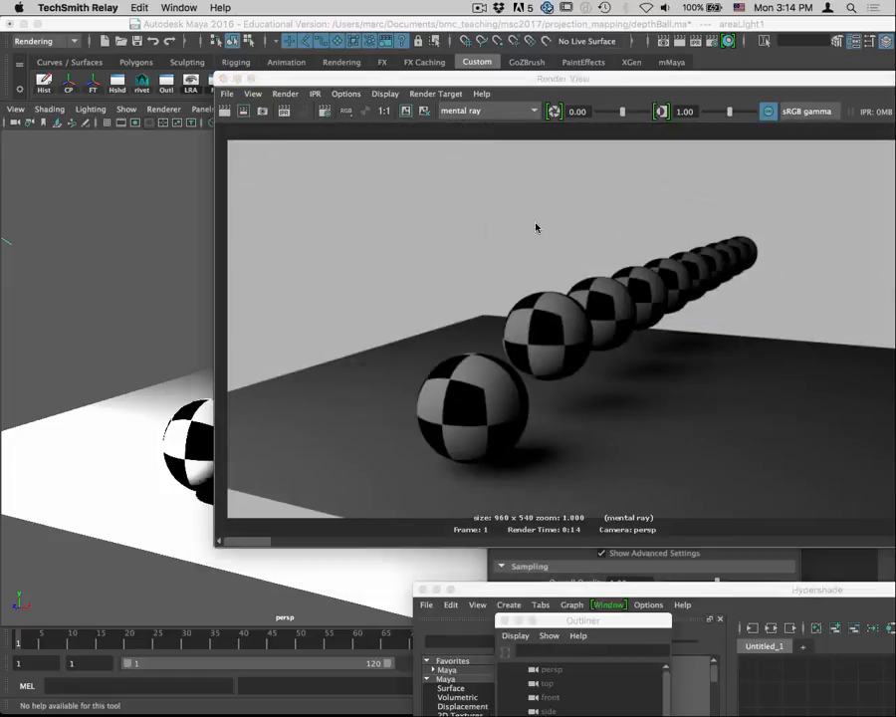
pyautogui.click(536, 227)
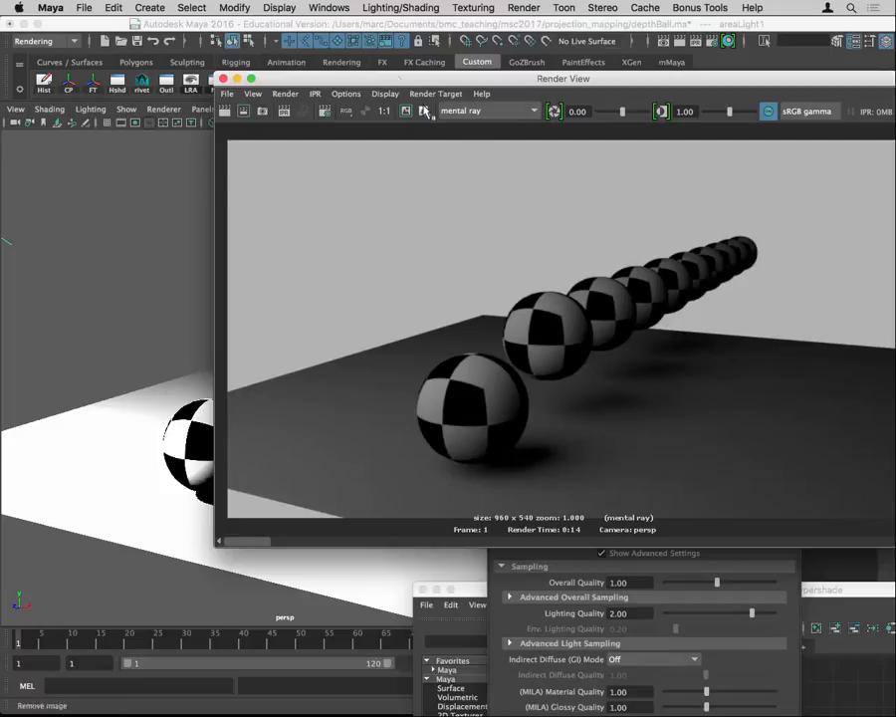
# Set the area light's ray trace shadow rays to 10, render again and keep the image.
pyautogui.moveTo(396, 79); pyautogui.dragTo(229, 23)
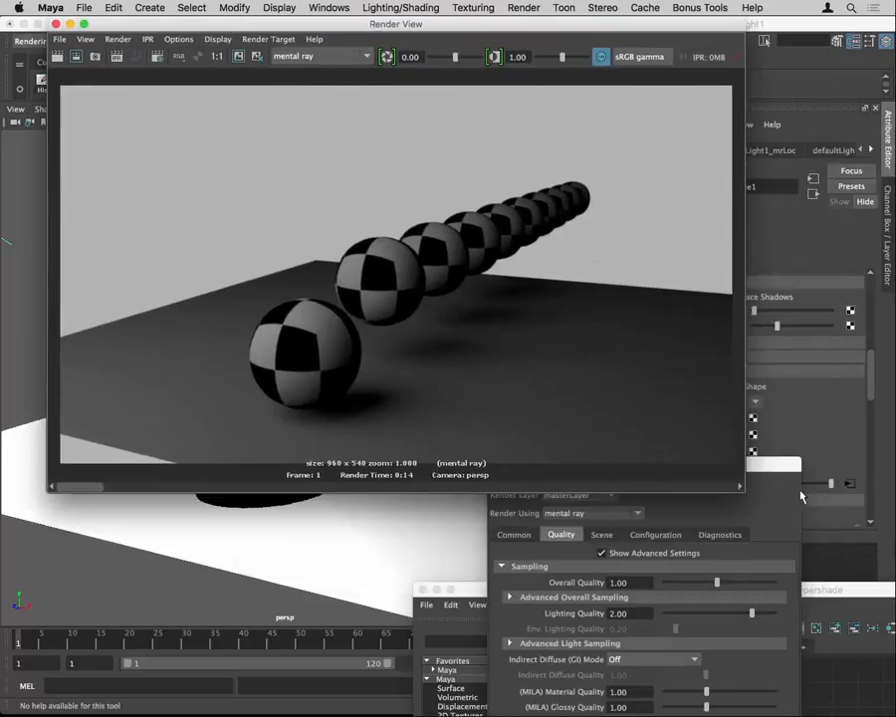
pyautogui.moveTo(768, 467); pyautogui.dragTo(439, 391)
pyautogui.moveTo(445, 22); pyautogui.dragTo(161, 54)
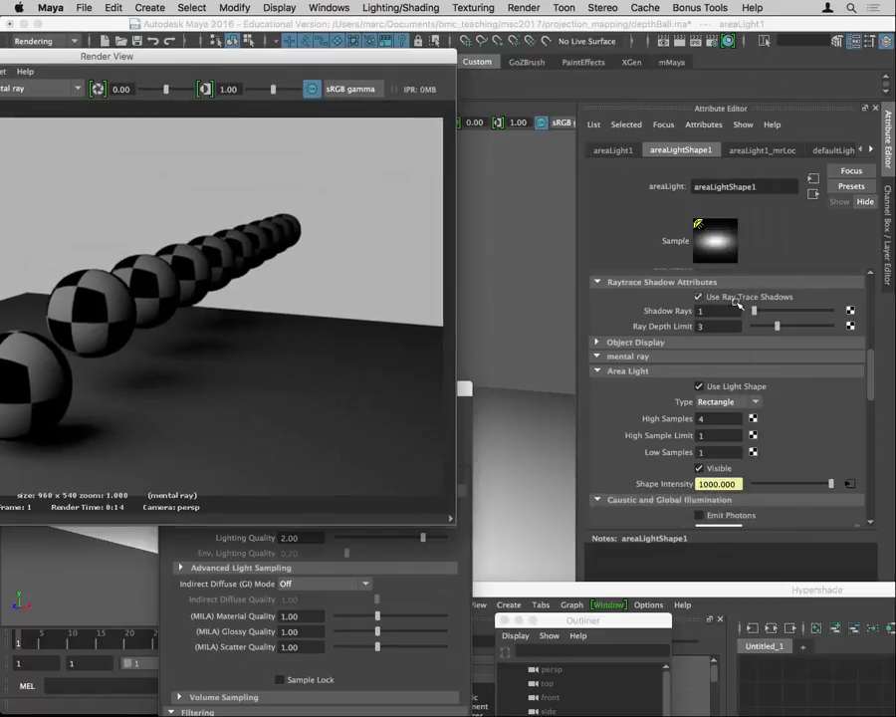
pyautogui.scroll(-3, 815, 433)
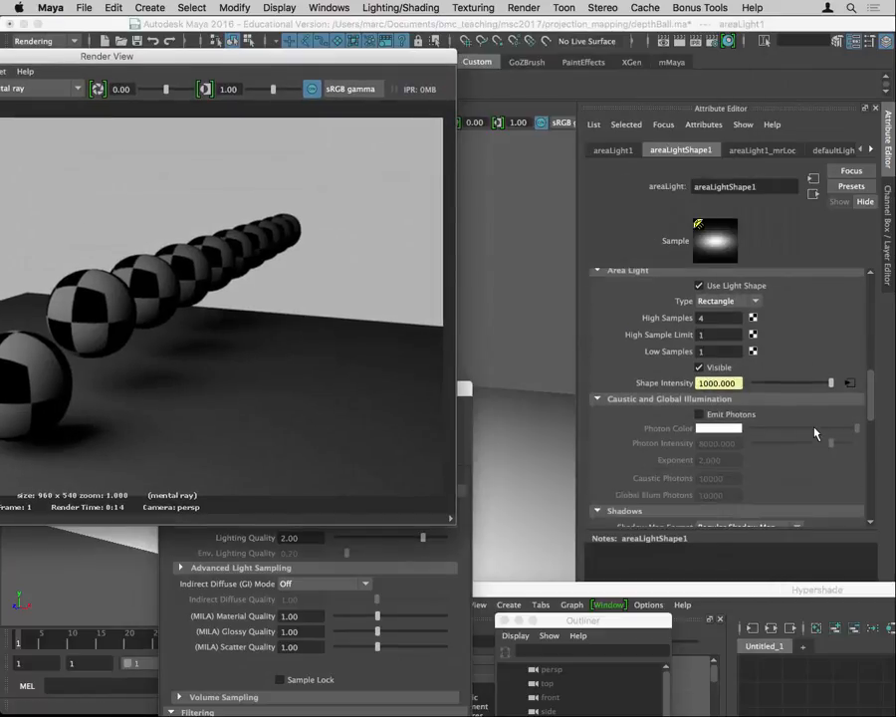
pyautogui.scroll(6, 814, 433)
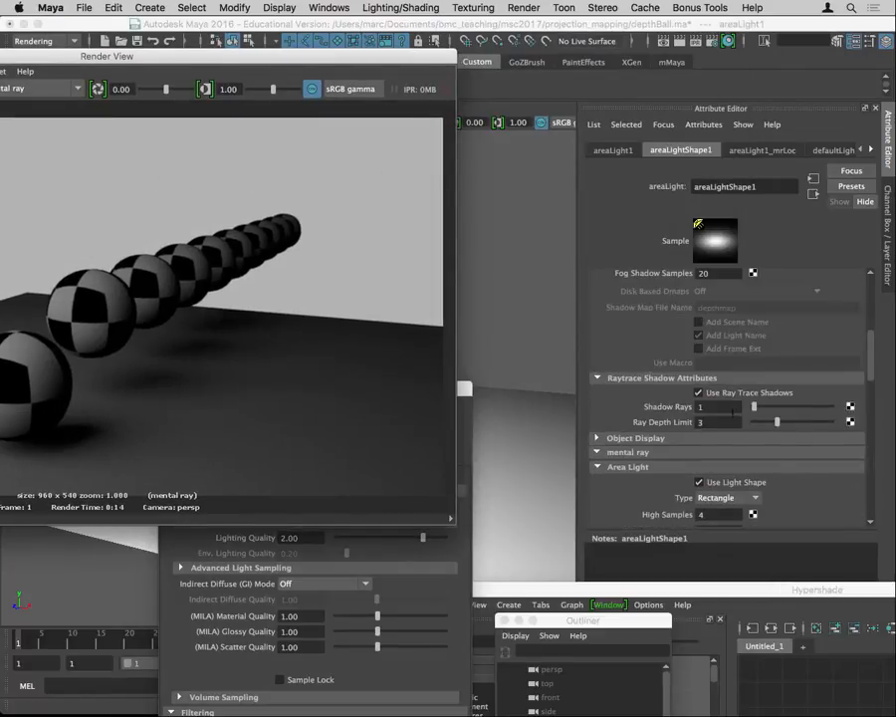
pyautogui.click(727, 407)
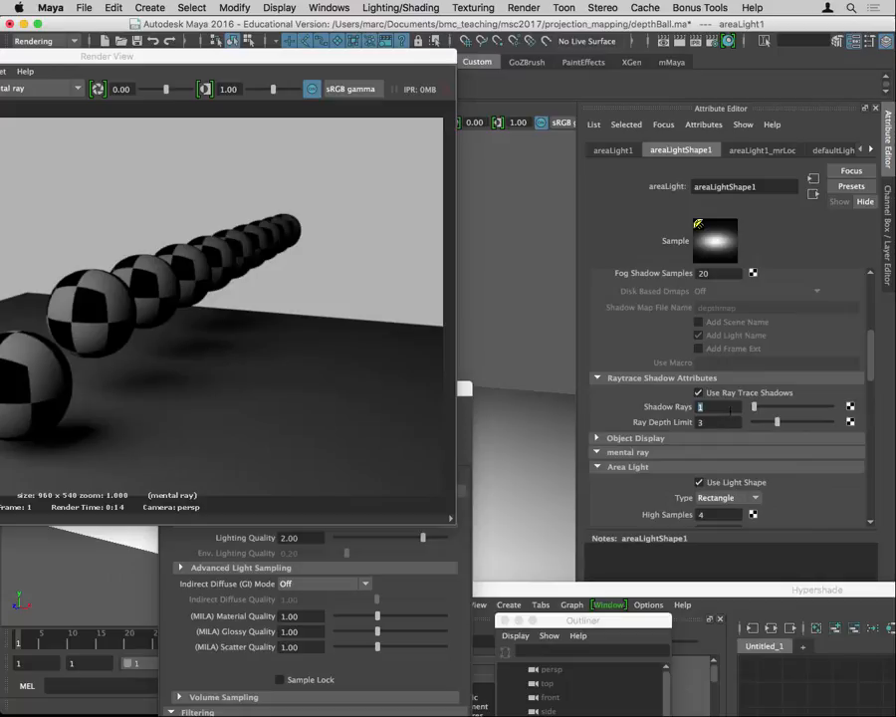
pyautogui.write('10')
pyautogui.moveTo(376, 57); pyautogui.dragTo(771, 25)
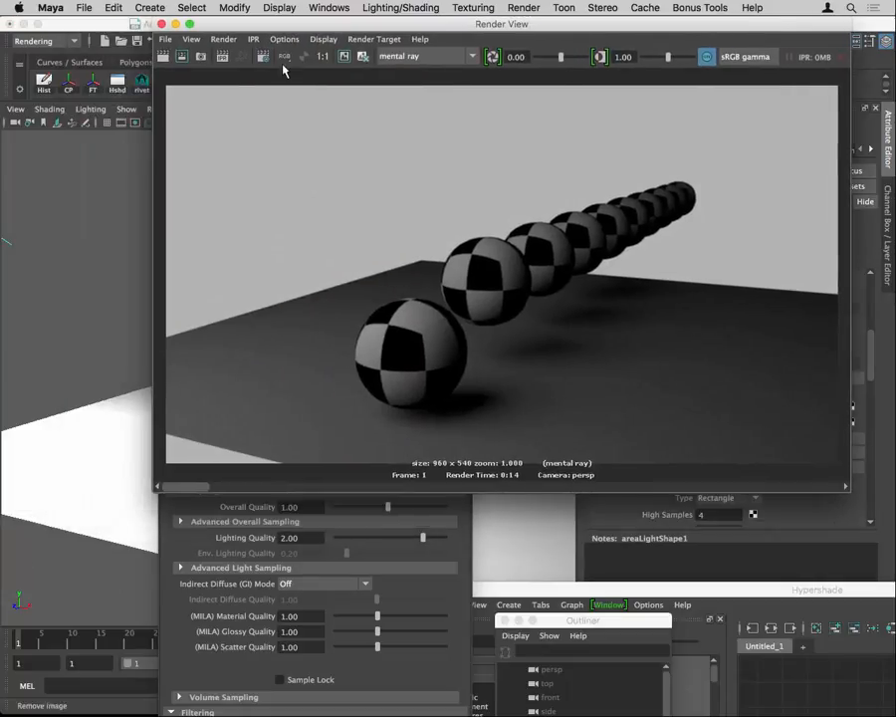
pyautogui.click(163, 57)
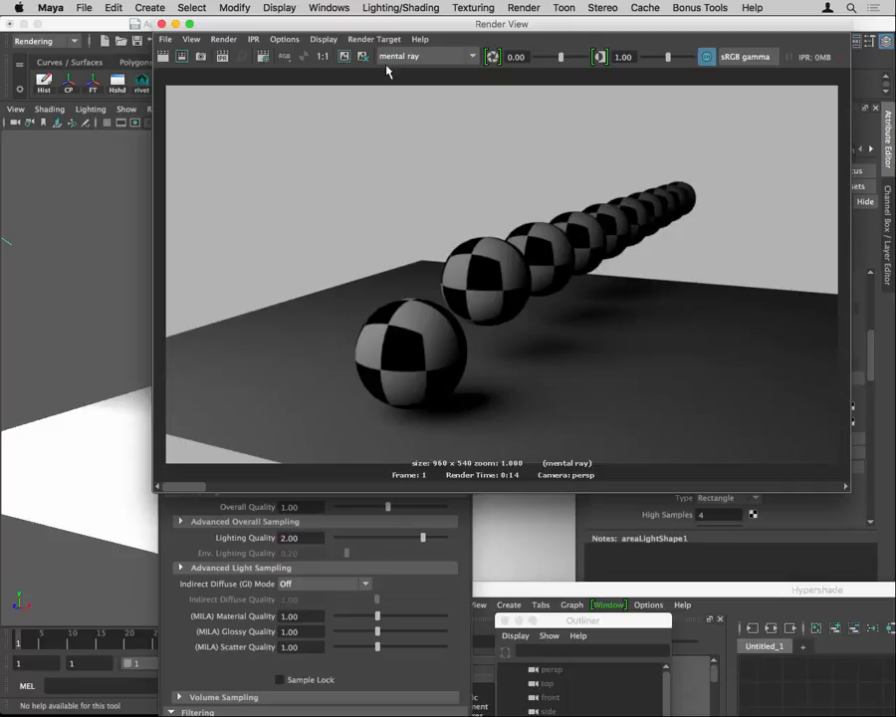
pyautogui.click(344, 58)
# Compare the front sphere's shadow up close between the 10-ray render and the previously kept image.
pyautogui.moveTo(196, 485); pyautogui.dragTo(247, 491)
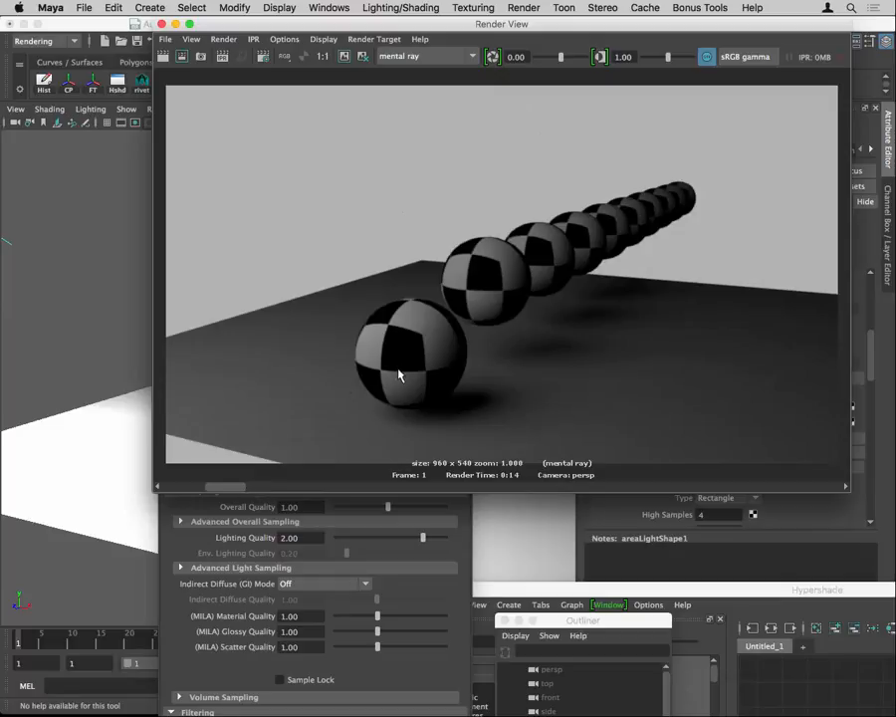
pyautogui.keyDown('alt'); pyautogui.moveTo(399, 371); pyautogui.dragTo(644, 370, button='right'); pyautogui.keyUp('alt')
pyautogui.keyDown('alt'); pyautogui.moveTo(642, 360); pyautogui.dragTo(673, 157, button='middle'); pyautogui.keyUp('alt')
pyautogui.keyDown('alt'); pyautogui.moveTo(185, 305); pyautogui.dragTo(548, 321, button='right'); pyautogui.keyUp('alt')
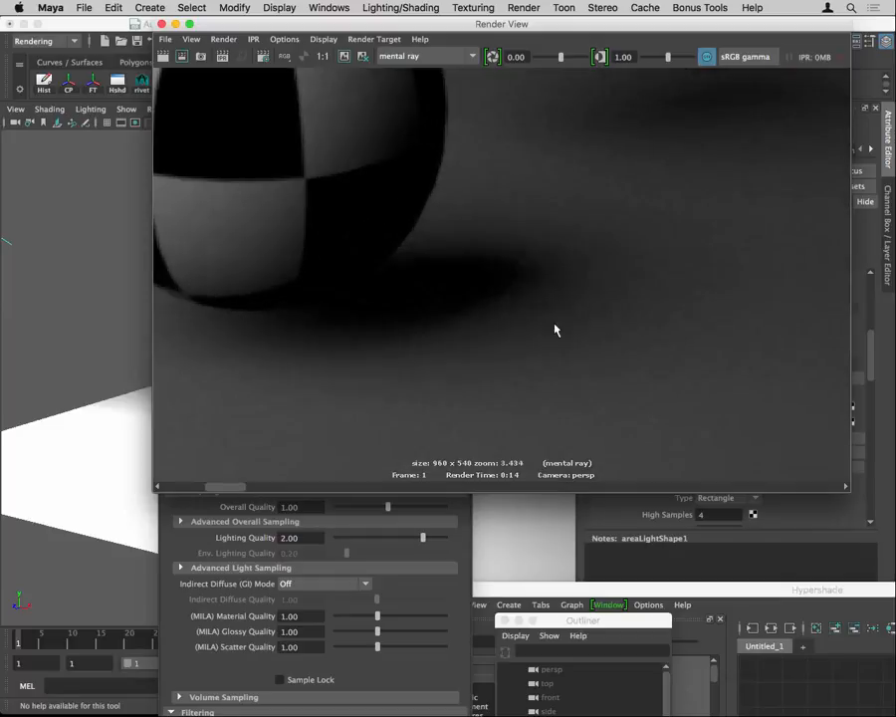
pyautogui.keyDown('alt'); pyautogui.moveTo(455, 381); pyautogui.dragTo(609, 335, button='middle'); pyautogui.keyUp('alt')
pyautogui.moveTo(229, 487); pyautogui.dragTo(191, 490)
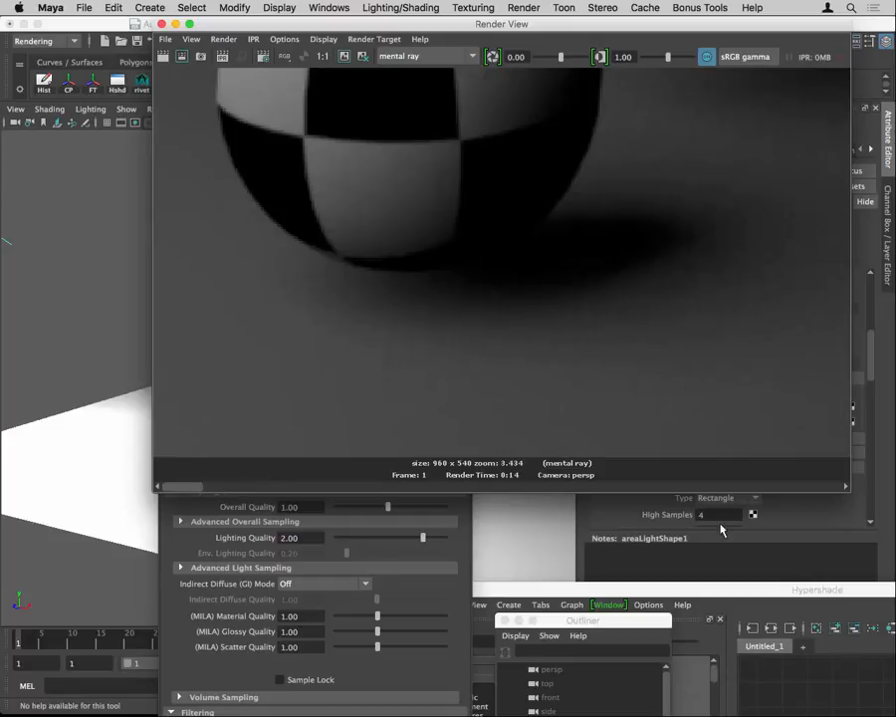
# Set the area light's ray trace shadow rays to 50 and render the view again.
pyautogui.moveTo(665, 28); pyautogui.dragTo(459, 73)
pyautogui.click(734, 407)
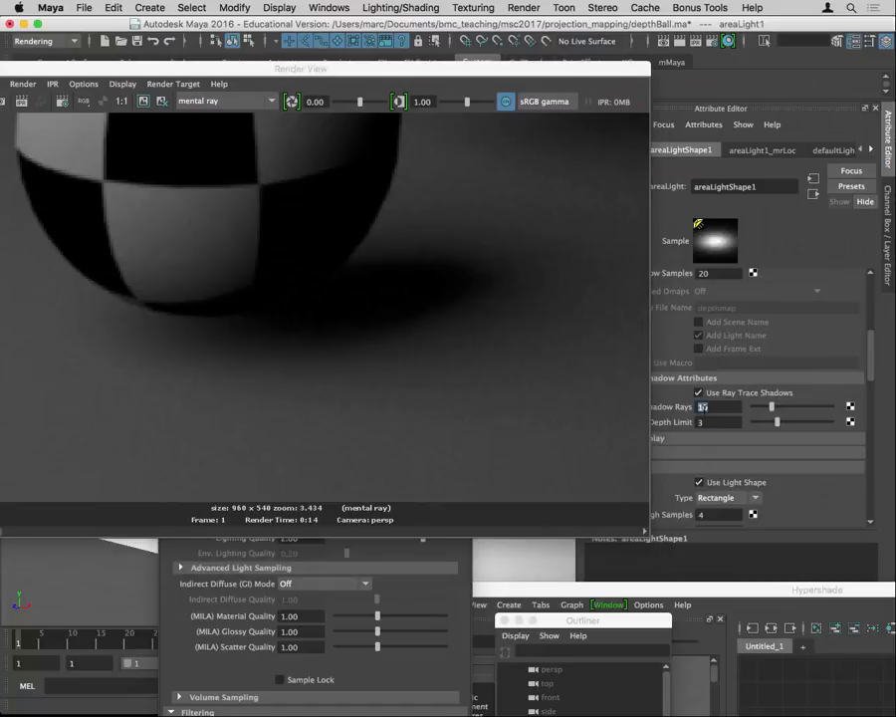
pyautogui.write('50')
pyautogui.press('Return')
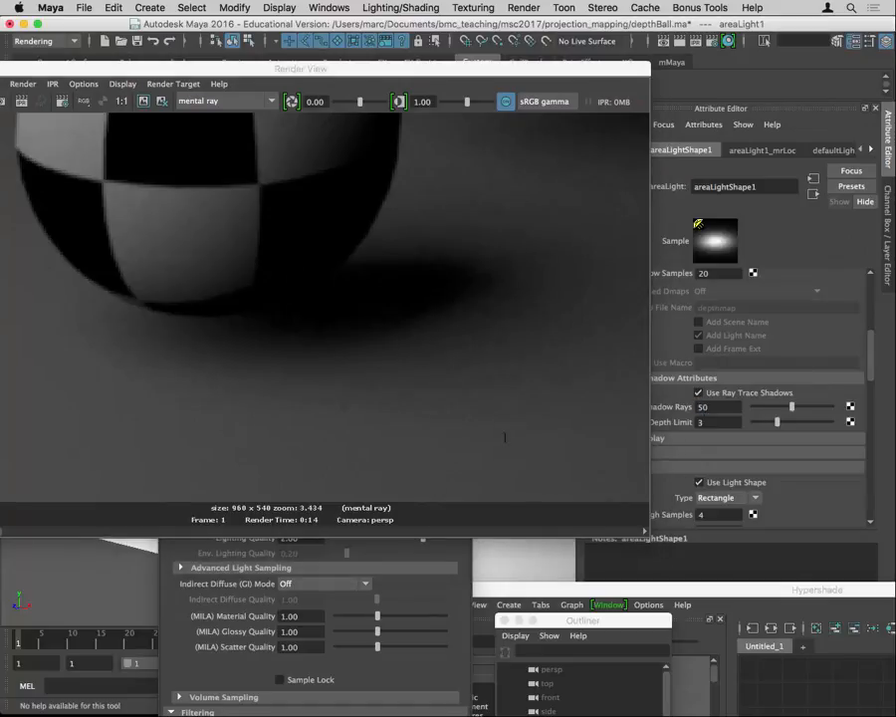
pyautogui.moveTo(310, 78); pyautogui.dragTo(557, 73)
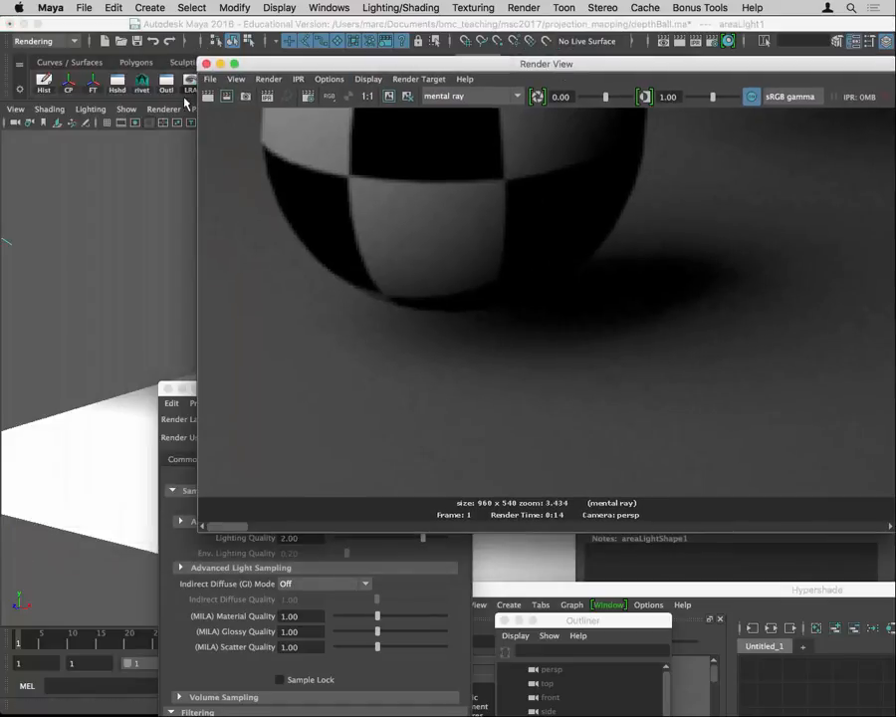
pyautogui.click(207, 97)
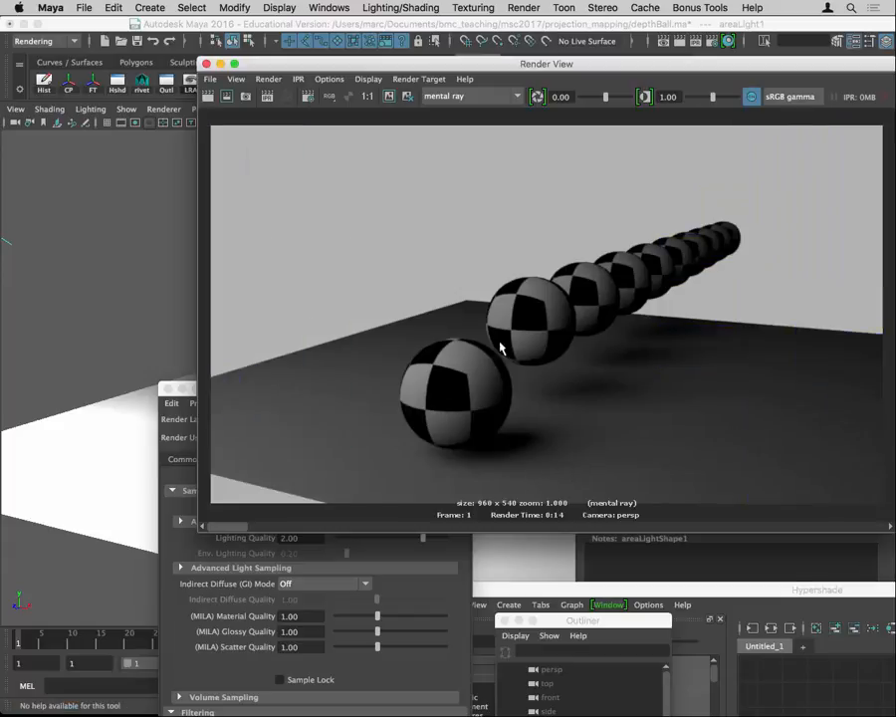
# Compare the front spheres' shadows up close in the 50-ray render with the stored earlier renders.
pyautogui.keyDown('alt'); pyautogui.moveTo(447, 400); pyautogui.dragTo(605, 391, button='right'); pyautogui.keyUp('alt')
pyautogui.keyDown('alt'); pyautogui.moveTo(639, 377); pyautogui.dragTo(641, 174, button='middle'); pyautogui.keyUp('alt')
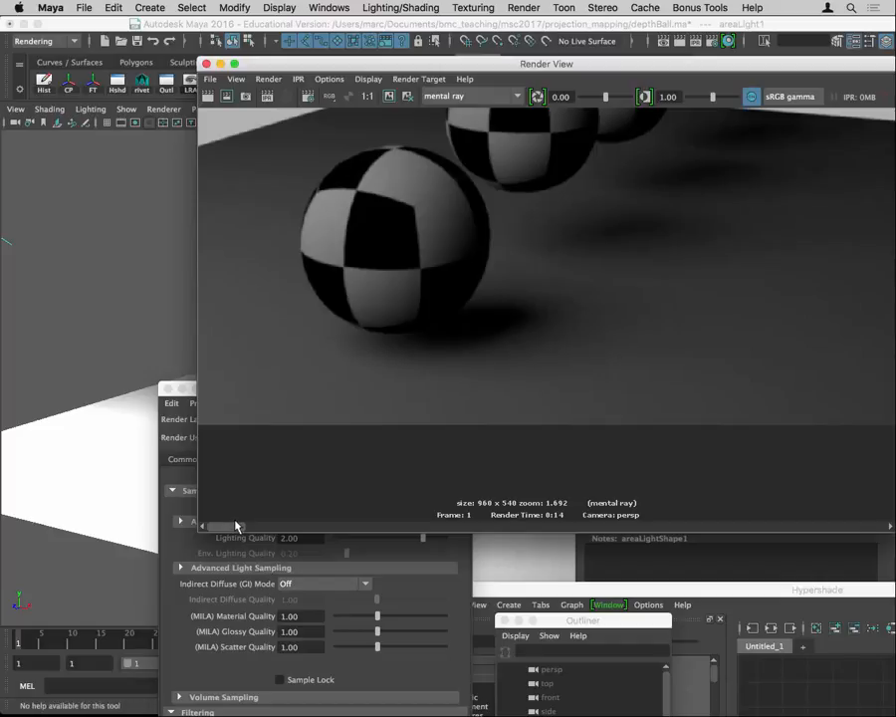
pyautogui.moveTo(252, 529); pyautogui.dragTo(216, 553)
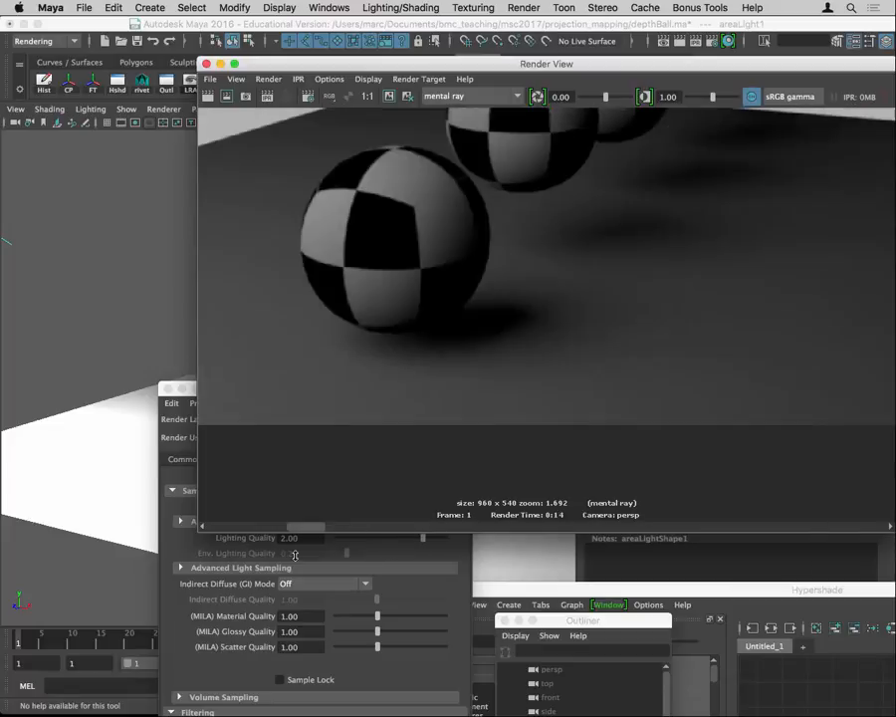
# Move the Render View and Render Settings windows aside to uncover the viewport and the light's attributes.
pyautogui.moveTo(394, 64); pyautogui.dragTo(321, 613)
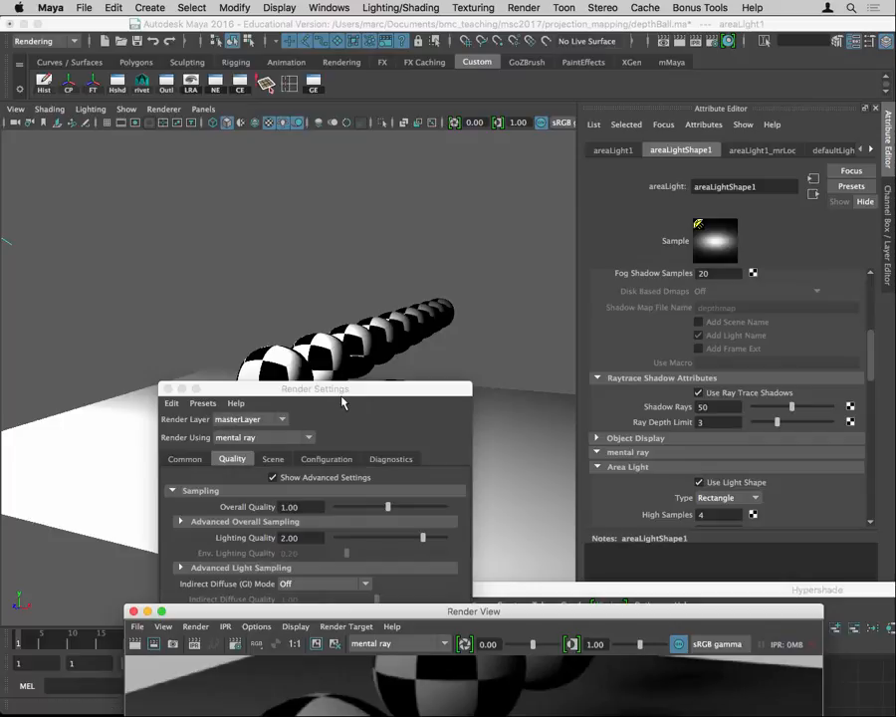
pyautogui.moveTo(342, 393); pyautogui.dragTo(380, 118)
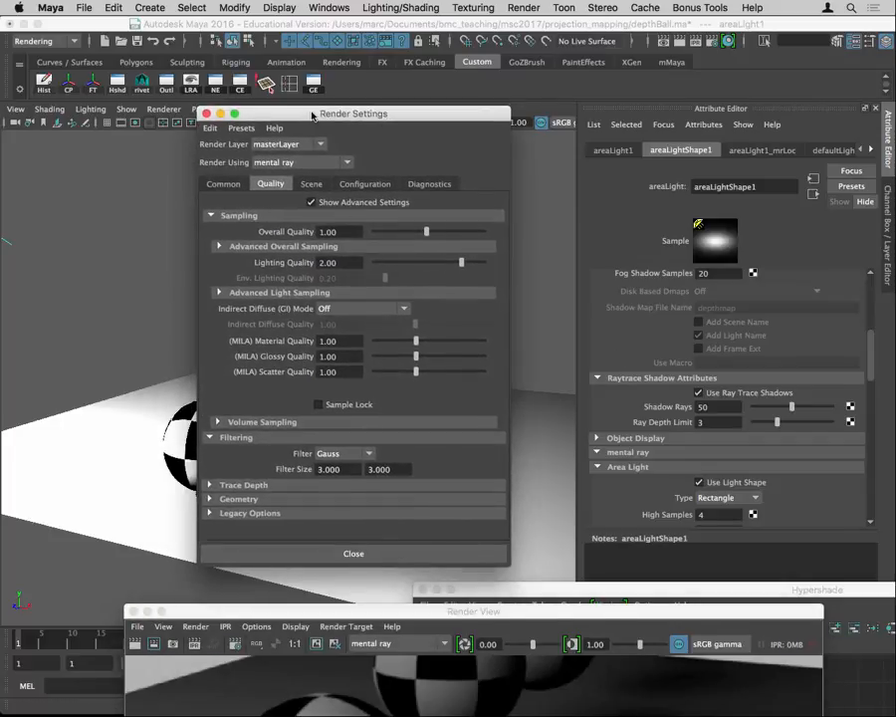
pyautogui.moveTo(312, 114); pyautogui.dragTo(712, 645)
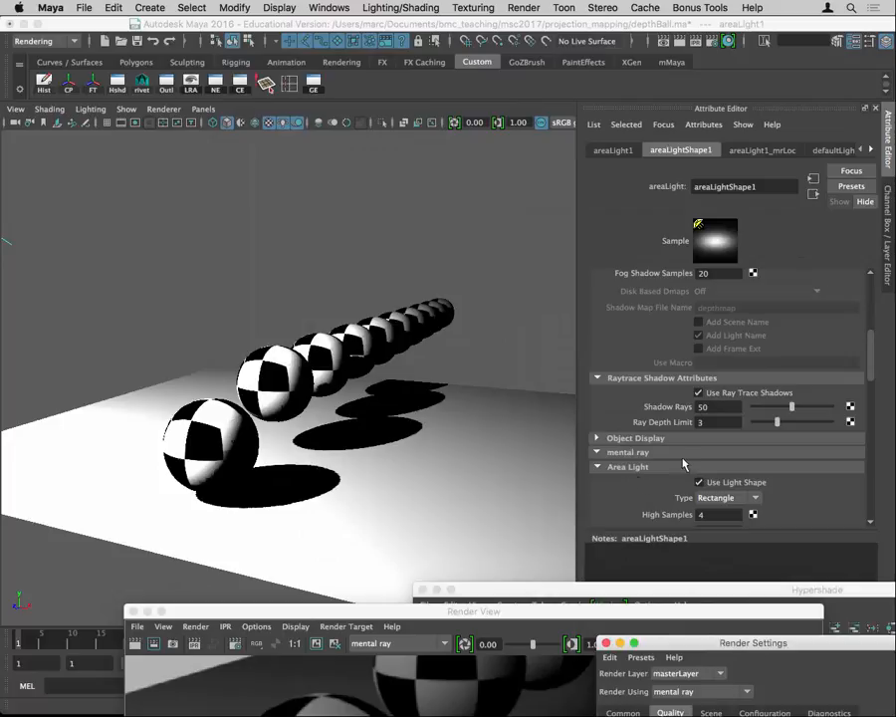
# Set the area light's ray trace shadow rays to 5, then select the ground plane and the spheres.
pyautogui.doubleClick(703, 408)
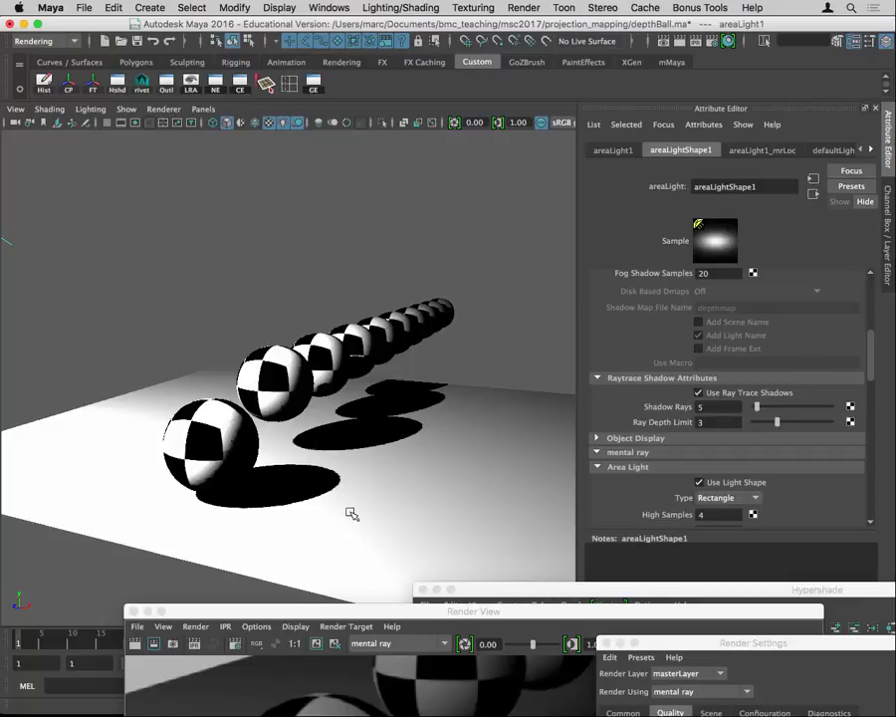
pyautogui.hotkey('ctrl', 'a')
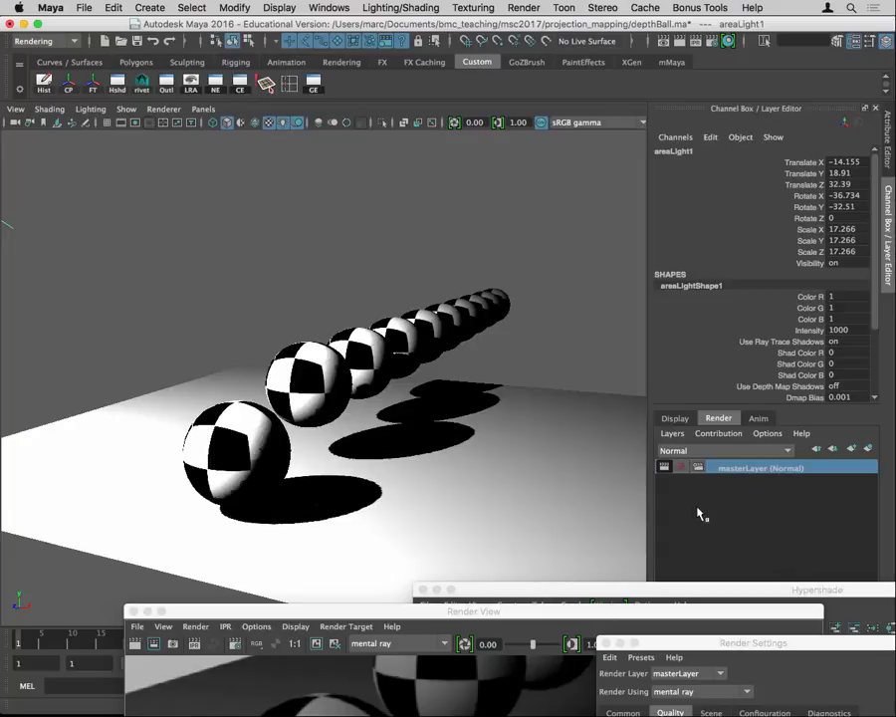
pyautogui.moveTo(154, 274); pyautogui.dragTo(510, 555)
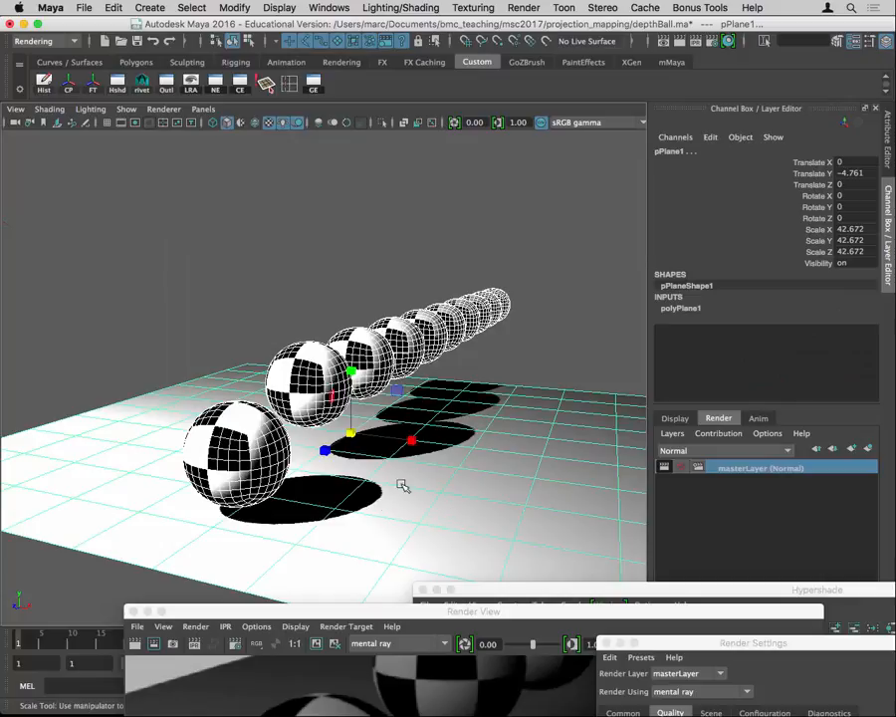
# Create a new camera and look through it in the viewport.
pyautogui.click(150, 8)
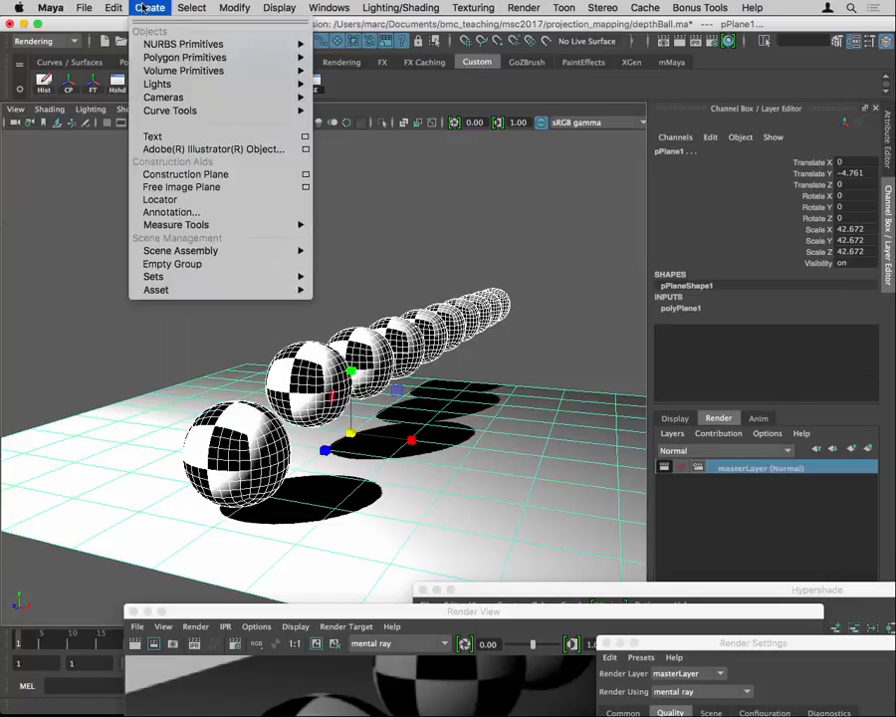
pyautogui.moveTo(157, 98)
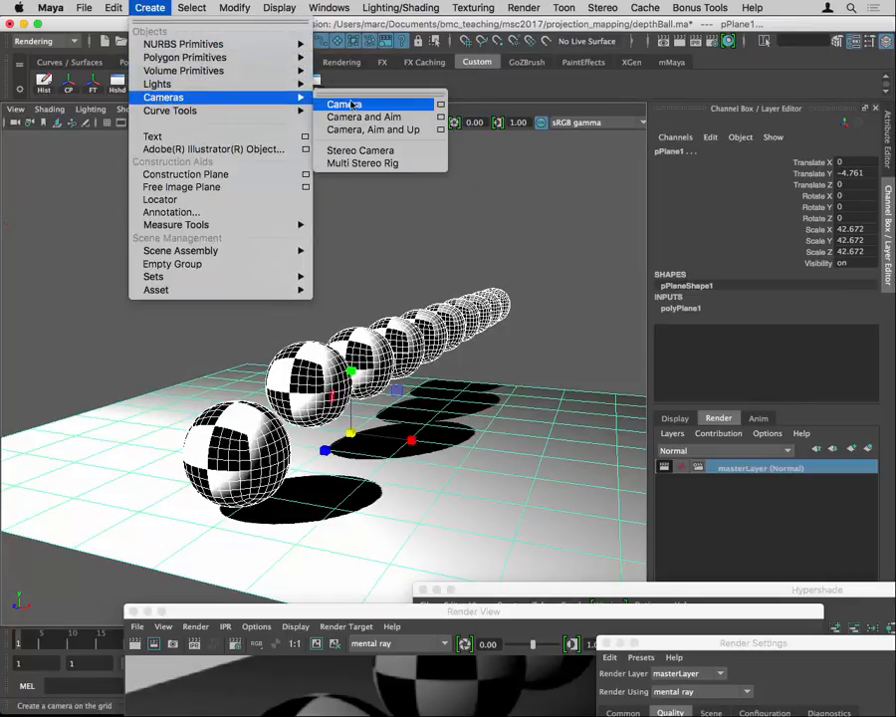
pyautogui.click(343, 103)
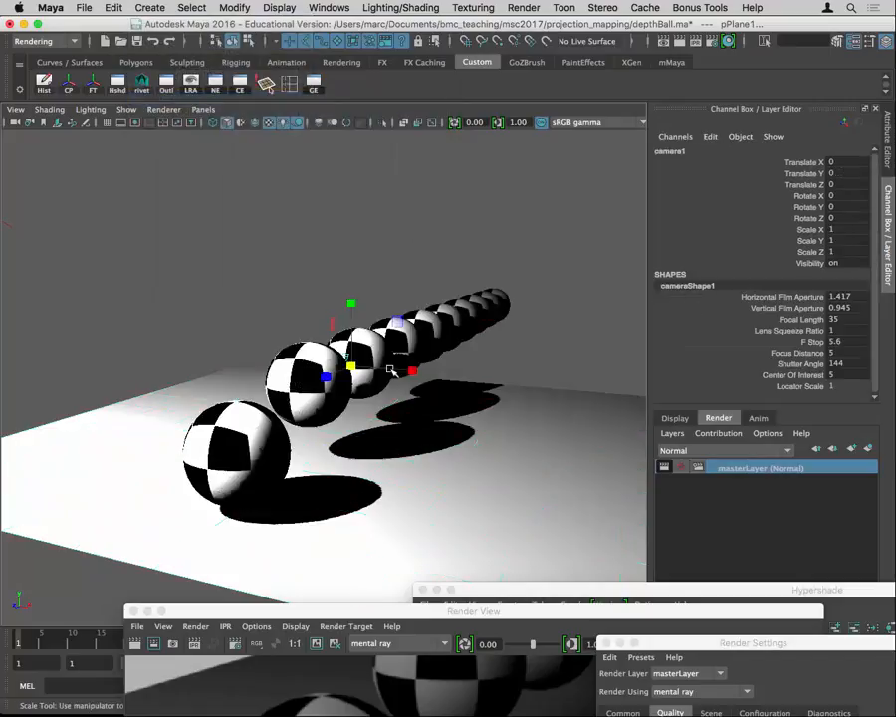
pyautogui.click(203, 108)
pyautogui.moveTo(284, 124)
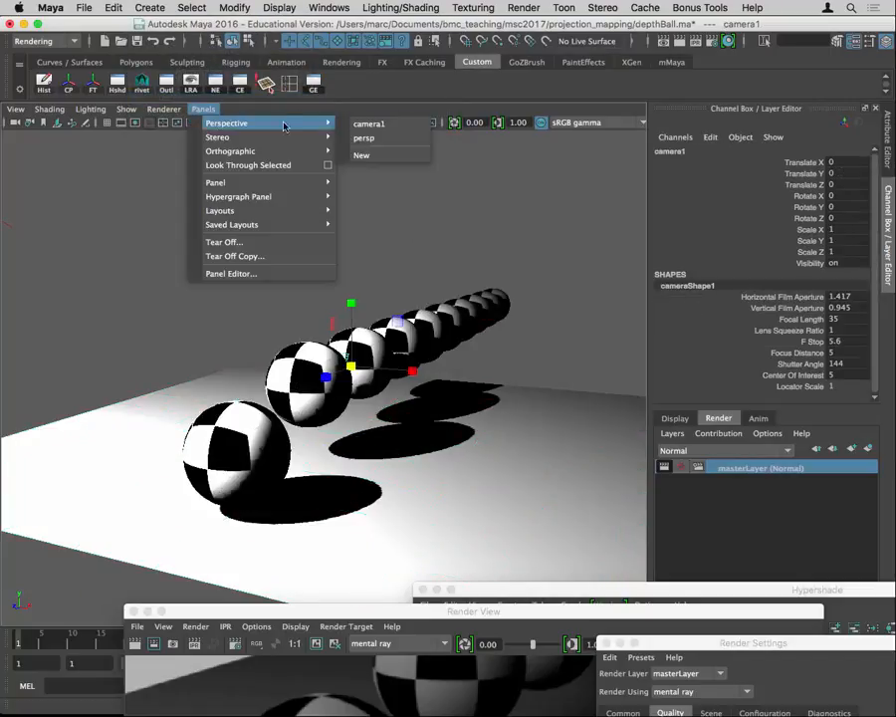
pyautogui.click(363, 125)
# Position the new camera so the row of spheres and their shadows fill the view from an angle above.
pyautogui.moveTo(444, 304); pyautogui.dragTo(223, 285, button='right')
pyautogui.keyDown('alt'); pyautogui.moveTo(366, 329); pyautogui.dragTo(231, 331, button='right'); pyautogui.keyUp('alt')
pyautogui.keyDown('alt'); pyautogui.moveTo(299, 331); pyautogui.dragTo(214, 406); pyautogui.keyUp('alt')
pyautogui.keyDown('alt'); pyautogui.moveTo(248, 394); pyautogui.dragTo(361, 363, button='right'); pyautogui.keyUp('alt')
pyautogui.keyDown('alt'); pyautogui.moveTo(361, 362); pyautogui.dragTo(374, 301, button='middle'); pyautogui.keyUp('alt')
pyautogui.keyDown('alt'); pyautogui.moveTo(296, 344); pyautogui.dragTo(359, 323, button='right'); pyautogui.keyUp('alt')
pyautogui.keyDown('alt'); pyautogui.moveTo(359, 324); pyautogui.dragTo(406, 305, button='middle'); pyautogui.keyUp('alt')
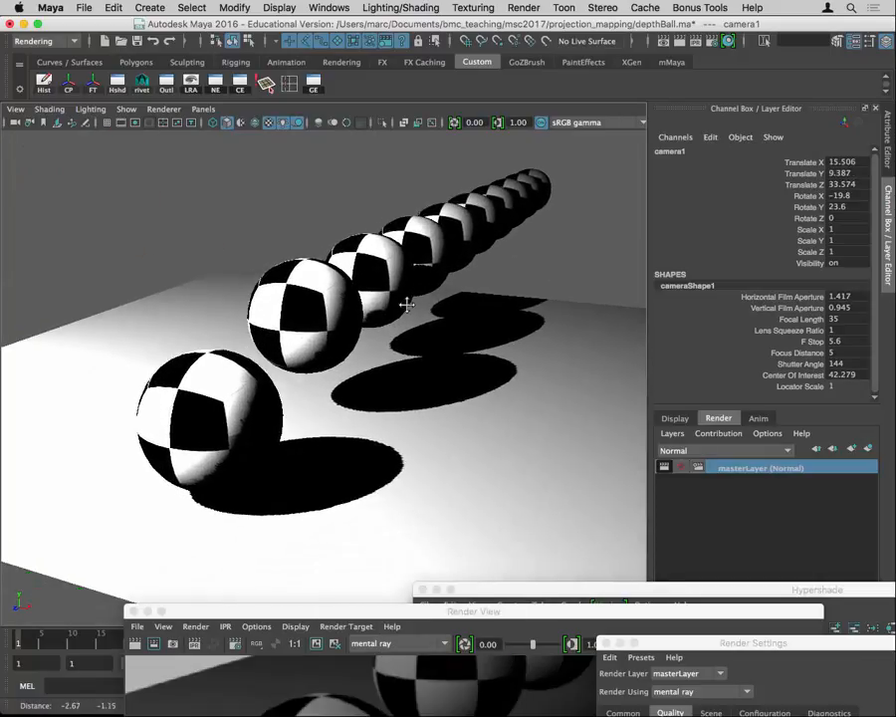
# Show the camera's resolution gate and adjust the framing so the spheres and their shadows sit inside it.
pyautogui.click(16, 111)
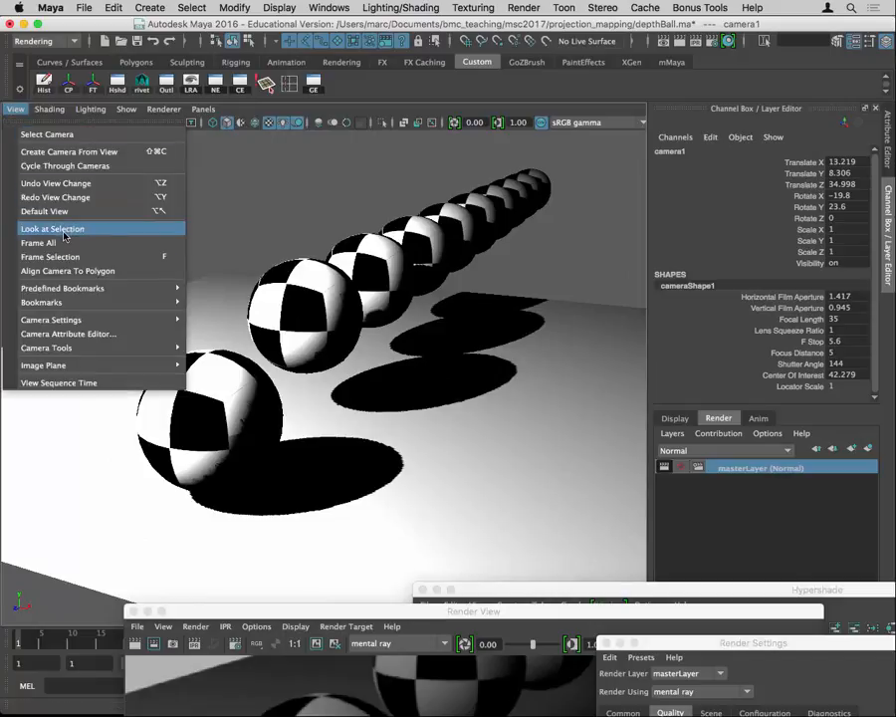
pyautogui.moveTo(70, 323)
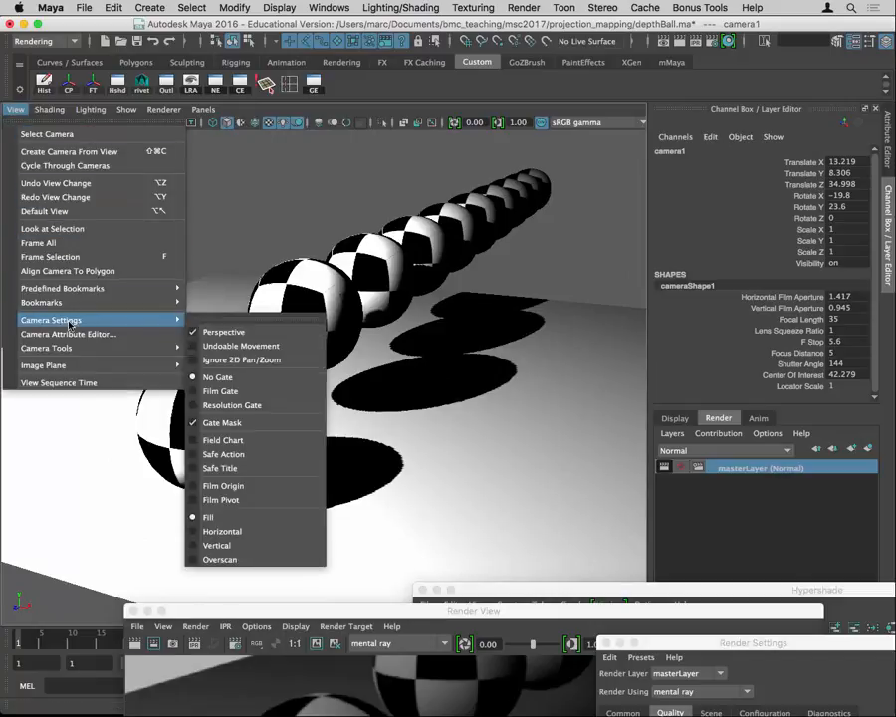
pyautogui.click(231, 404)
pyautogui.keyDown('alt'); pyautogui.moveTo(248, 382); pyautogui.dragTo(207, 407, button='middle'); pyautogui.keyUp('alt')
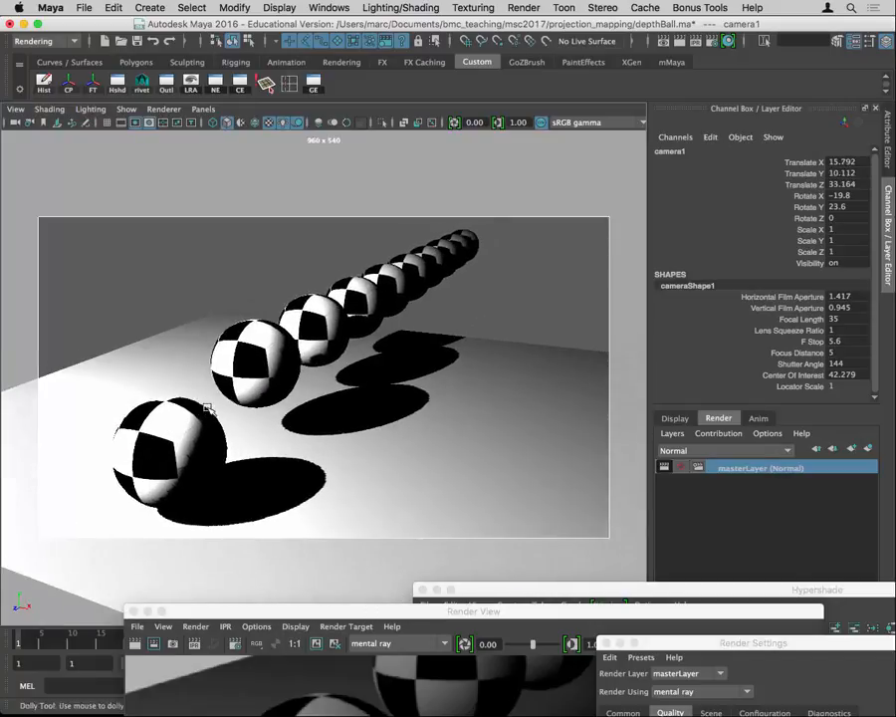
pyautogui.keyDown('alt'); pyautogui.moveTo(207, 407); pyautogui.dragTo(218, 407, button='right'); pyautogui.keyUp('alt')
pyautogui.keyDown('alt'); pyautogui.moveTo(218, 405); pyautogui.dragTo(219, 399, button='middle'); pyautogui.keyUp('alt')
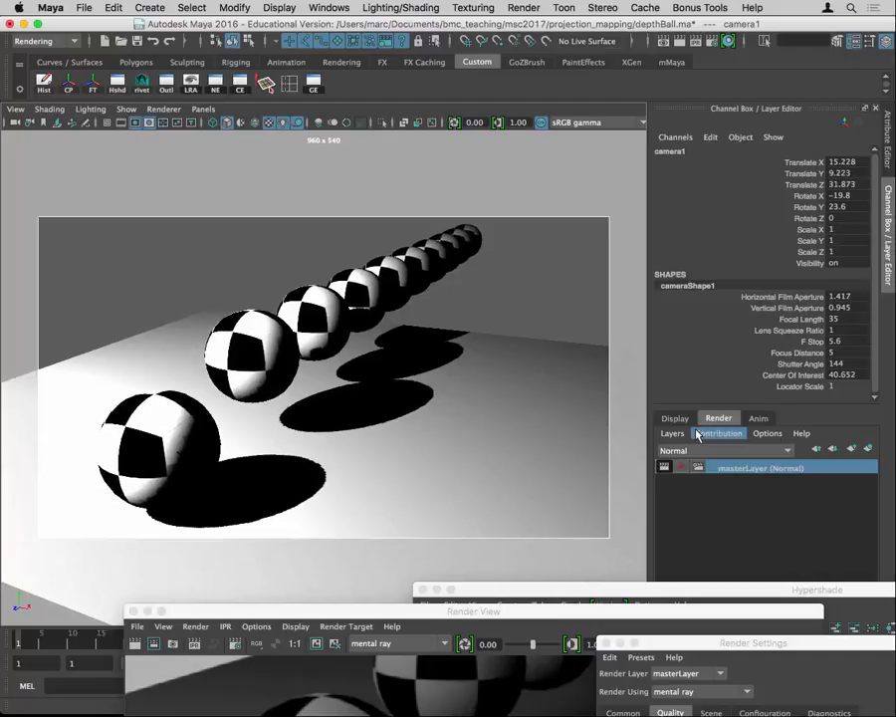
# Rename the new camera as shotCam.
pyautogui.click(672, 150)
pyautogui.write('sh')
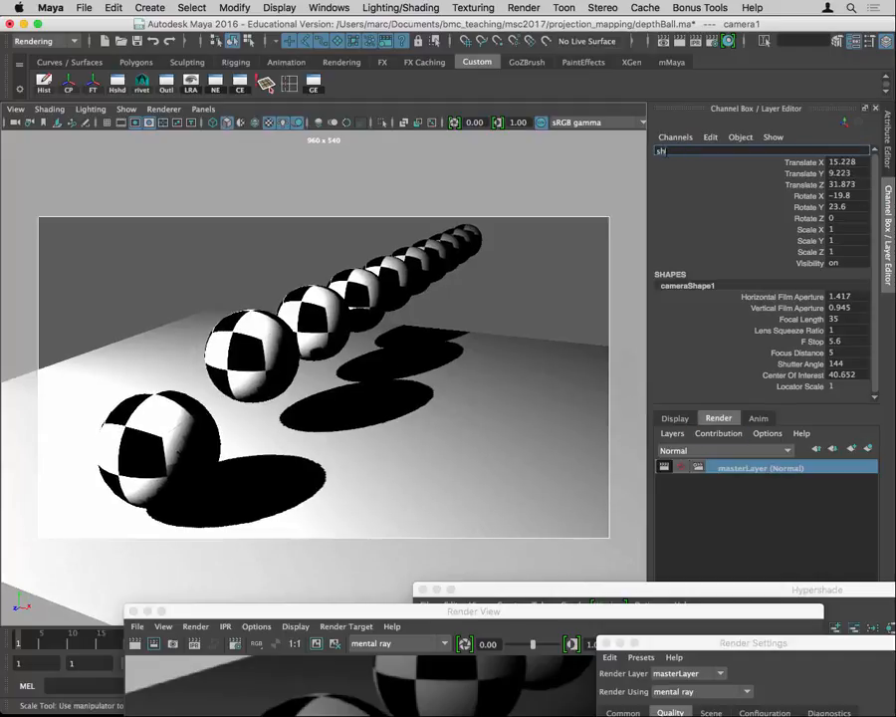
pyautogui.write('otCam')
pyautogui.press('Return')
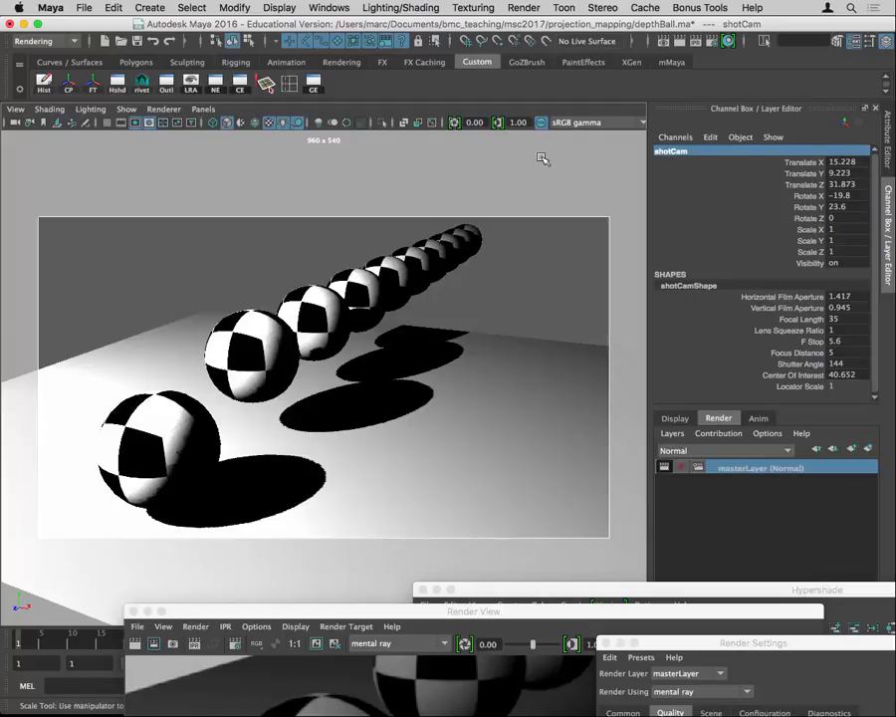
# Create a render layer named shadow from the area light, the ground plane and all the spheres.
pyautogui.press('space')
pyautogui.keyDown('alt'); pyautogui.moveTo(410, 426); pyautogui.dragTo(265, 416, button='right'); pyautogui.keyUp('alt')
pyautogui.keyDown('alt'); pyautogui.moveTo(263, 417); pyautogui.dragTo(159, 404); pyautogui.keyUp('alt')
pyautogui.moveTo(79, 207); pyautogui.dragTo(642, 528)
pyautogui.click(868, 448)
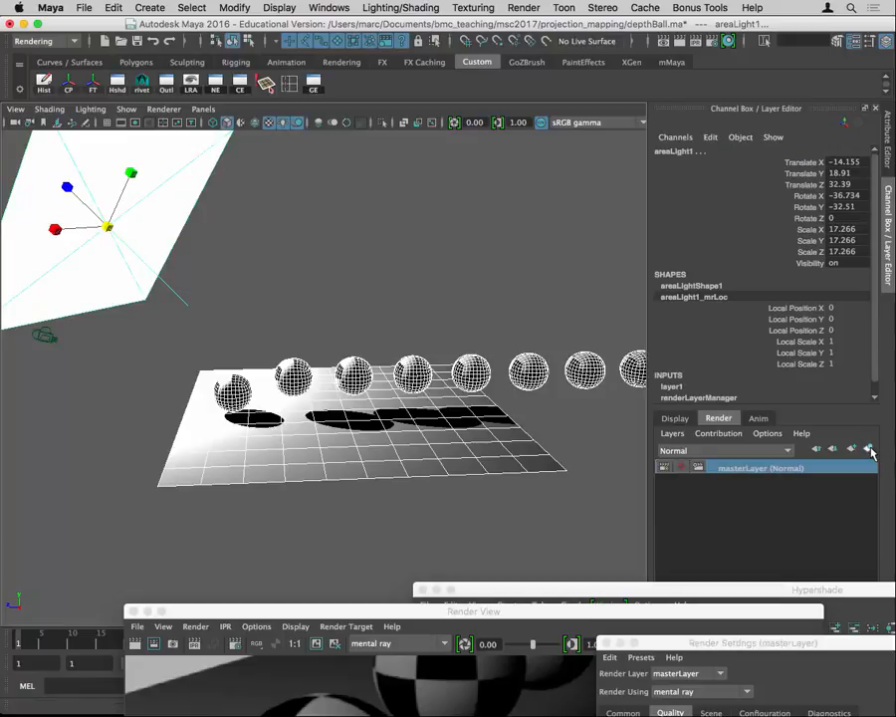
pyautogui.doubleClick(741, 467)
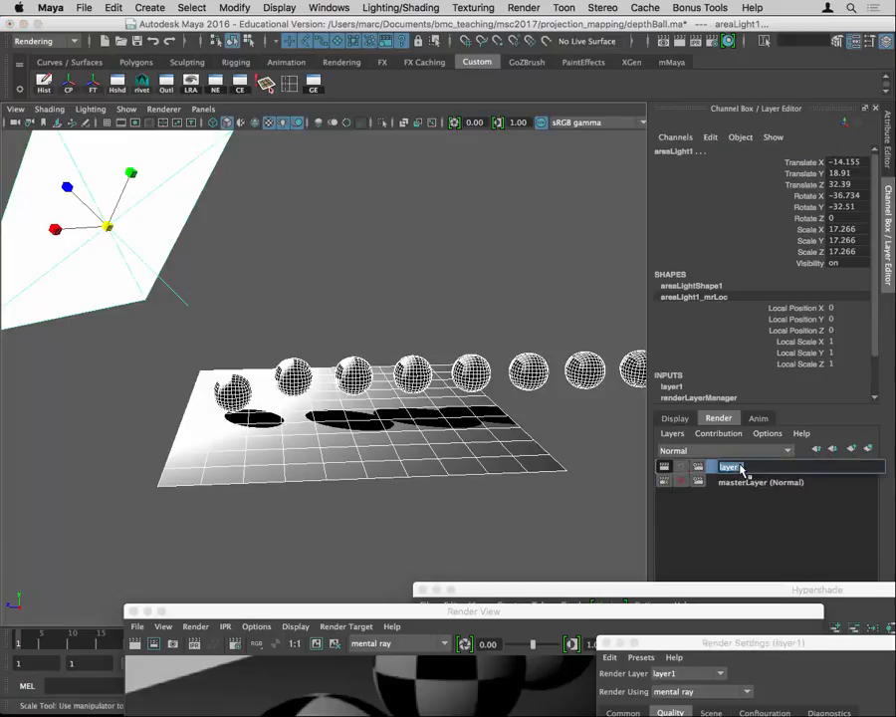
pyautogui.write('shadow')
pyautogui.press('Return')
# Assign a new Use Background material to the ground plane in the shadow layer.
pyautogui.keyDown('alt'); pyautogui.moveTo(298, 508); pyautogui.dragTo(410, 423); pyautogui.keyUp('alt')
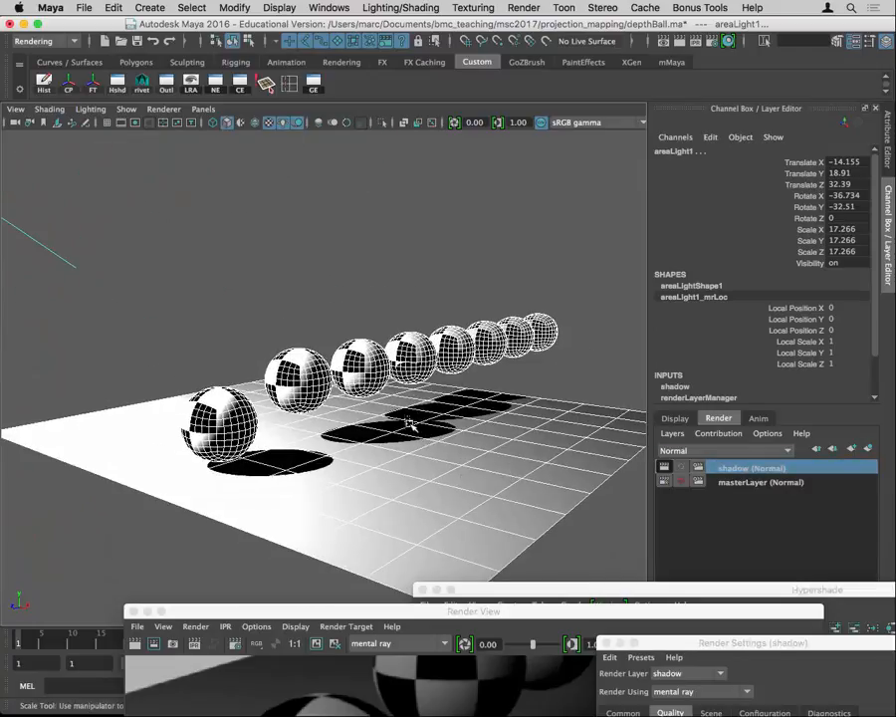
pyautogui.click(468, 480)
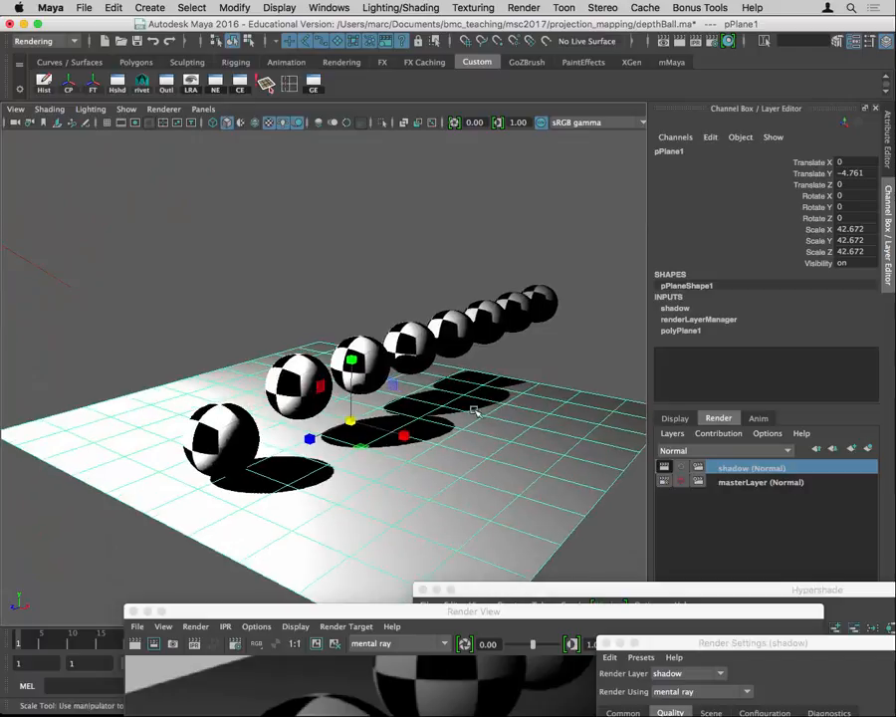
pyautogui.rightClick(475, 407)
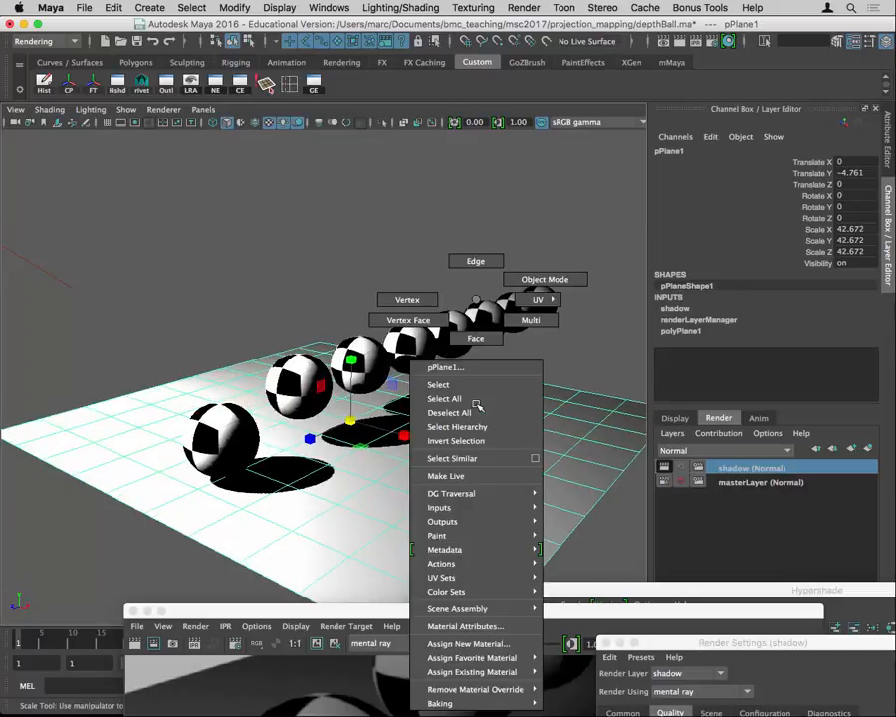
pyautogui.click(498, 642)
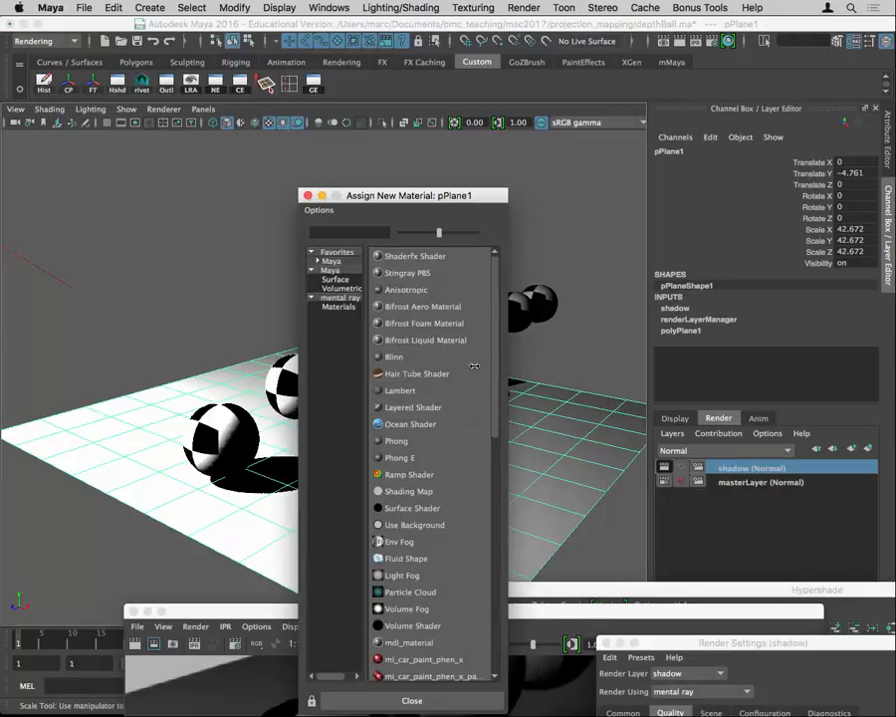
pyautogui.click(340, 283)
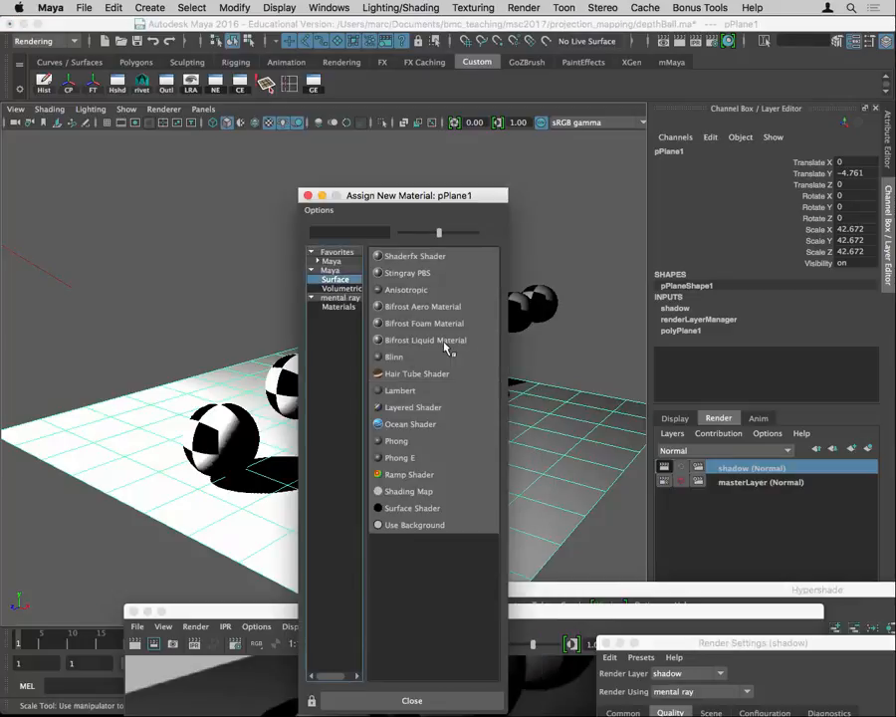
pyautogui.click(428, 533)
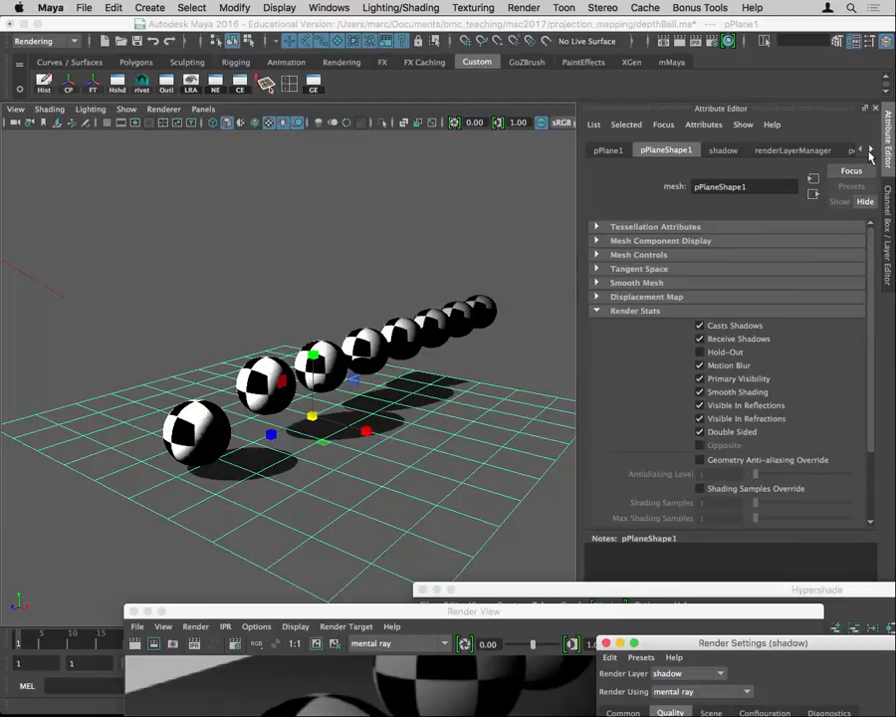
# Set the Use Background material's specular color to black and reduce its reflectivity to the minimum.
pyautogui.click(870, 150)
pyautogui.click(870, 151)
pyautogui.click(808, 150)
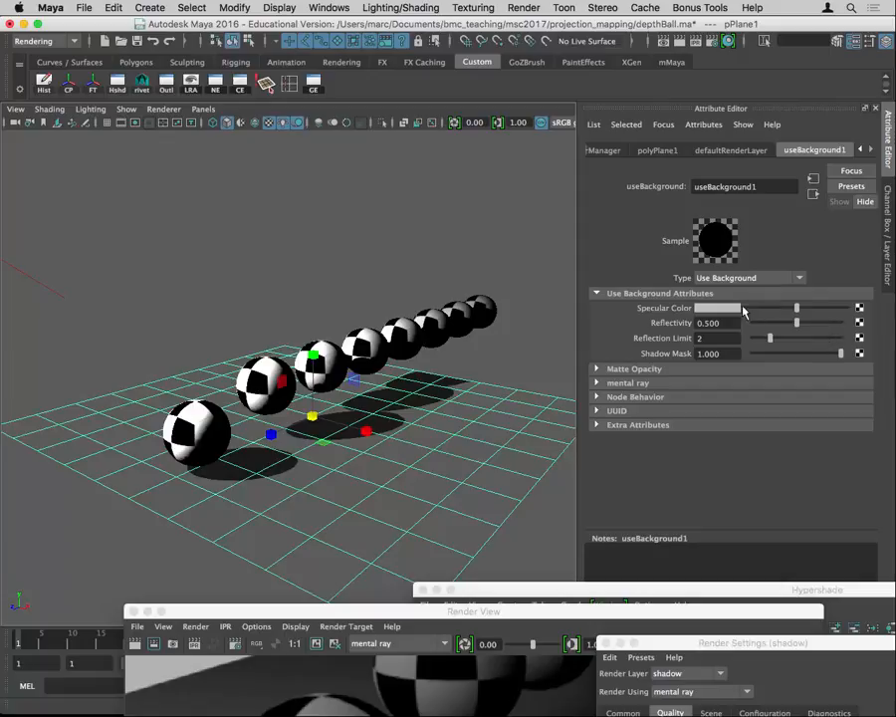
pyautogui.moveTo(795, 309); pyautogui.dragTo(721, 315)
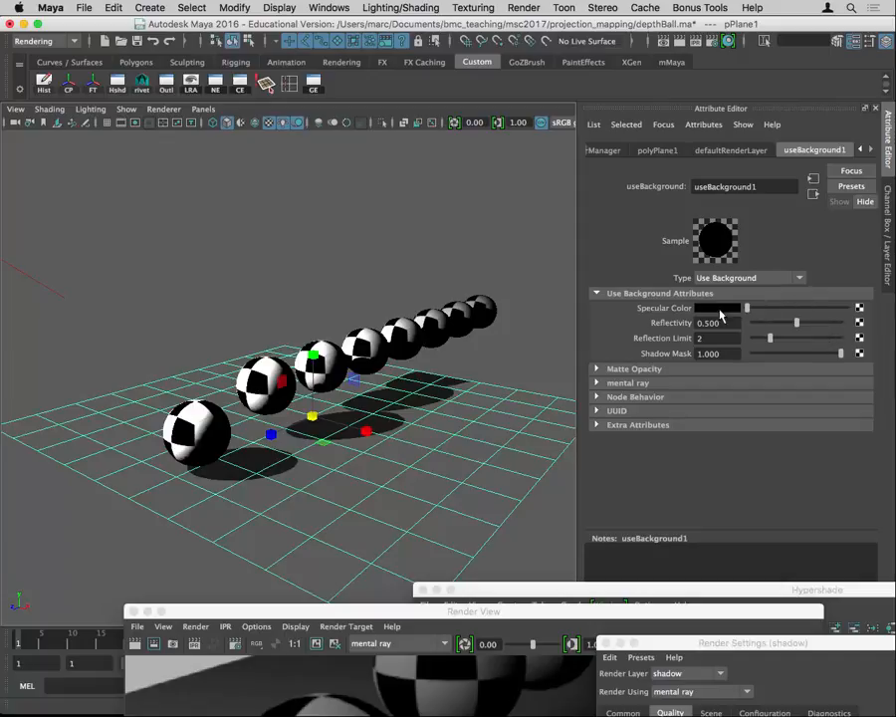
pyautogui.moveTo(803, 331); pyautogui.dragTo(713, 342)
# With all eight spheres selected, create a layer override on Primary Visibility and turn it off.
pyautogui.click(195, 430)
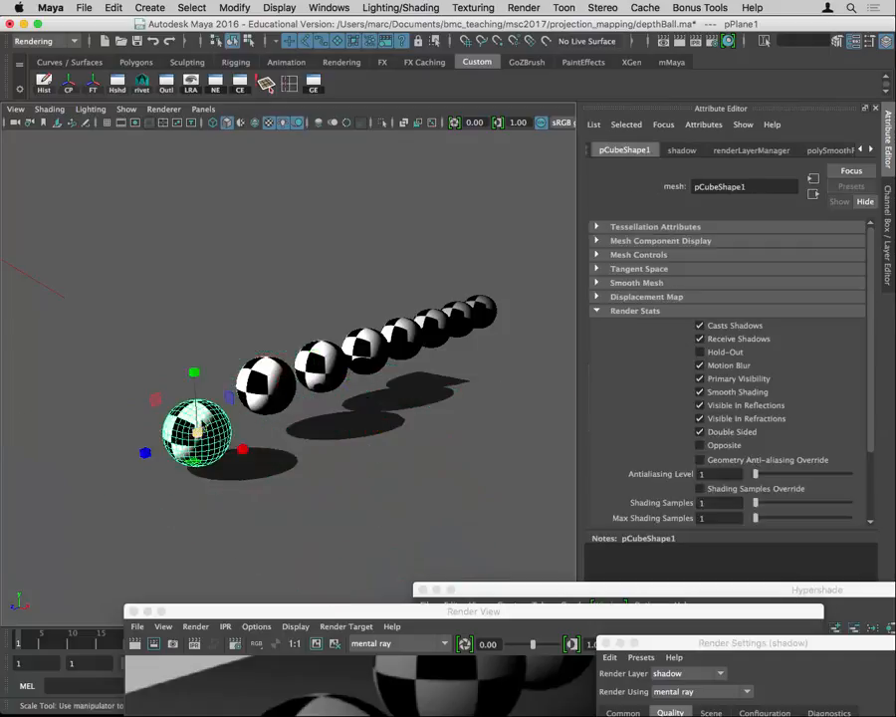
pyautogui.keyDown('shift'); pyautogui.click(269, 378); pyautogui.keyUp('shift')
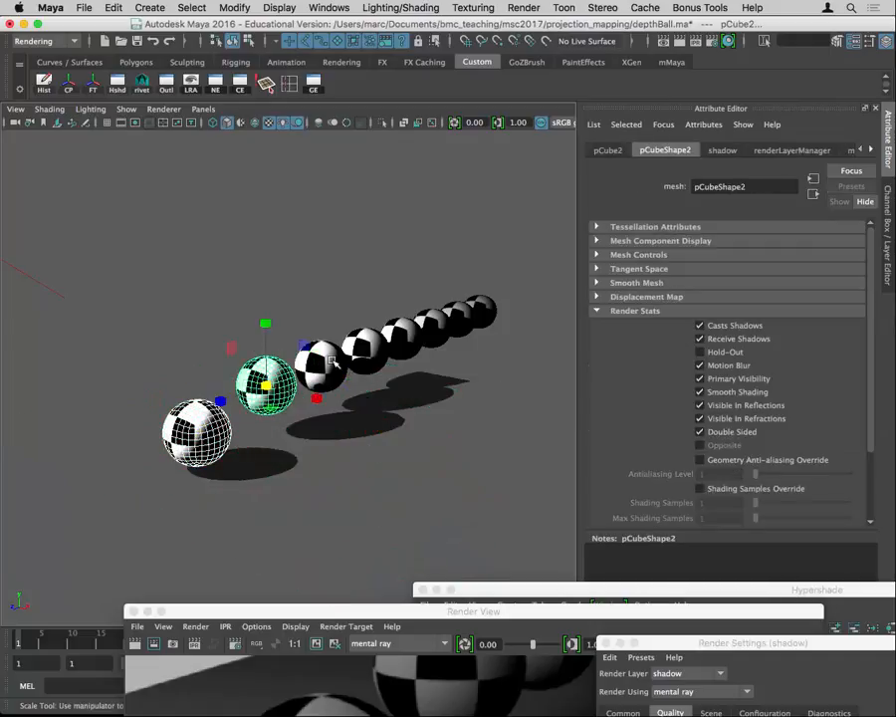
pyautogui.keyDown('shift'); pyautogui.click(320, 365); pyautogui.keyUp('shift')
pyautogui.keyDown('shift'); pyautogui.click(366, 350); pyautogui.keyUp('shift')
pyautogui.keyDown('shift'); pyautogui.click(401, 336); pyautogui.keyUp('shift')
pyautogui.keyDown('shift'); pyautogui.click(429, 328); pyautogui.keyUp('shift')
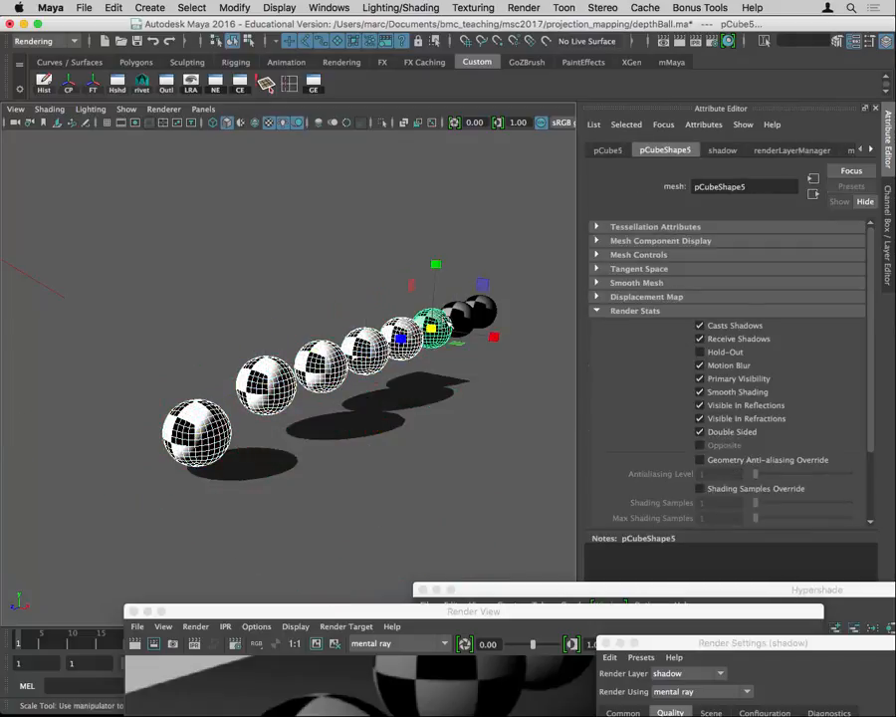
pyautogui.keyDown('shift'); pyautogui.click(458, 317); pyautogui.keyUp('shift')
pyautogui.keyDown('shift'); pyautogui.click(480, 310); pyautogui.keyUp('shift')
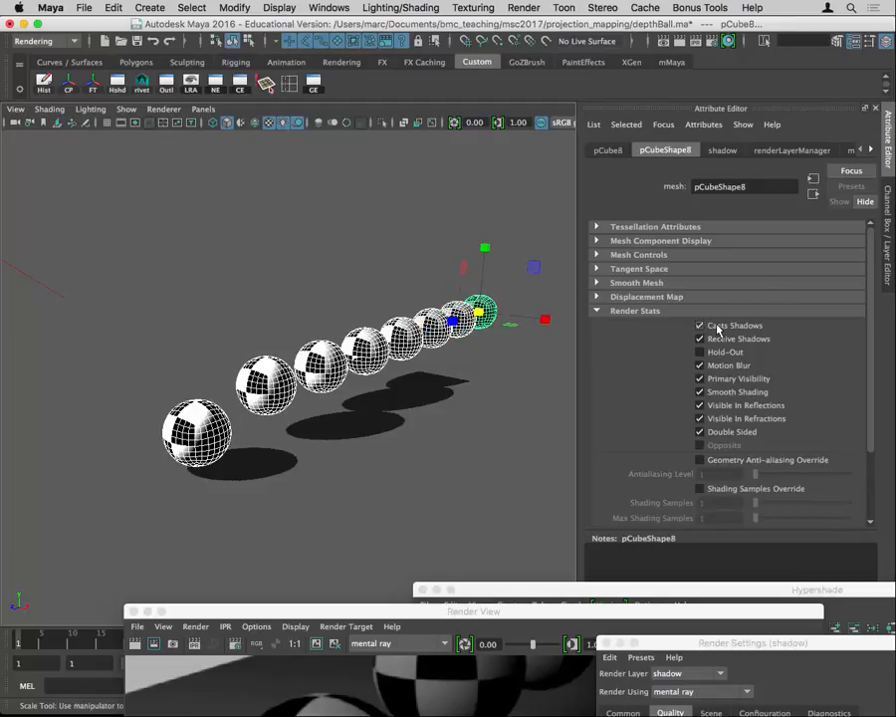
pyautogui.rightClick(719, 381)
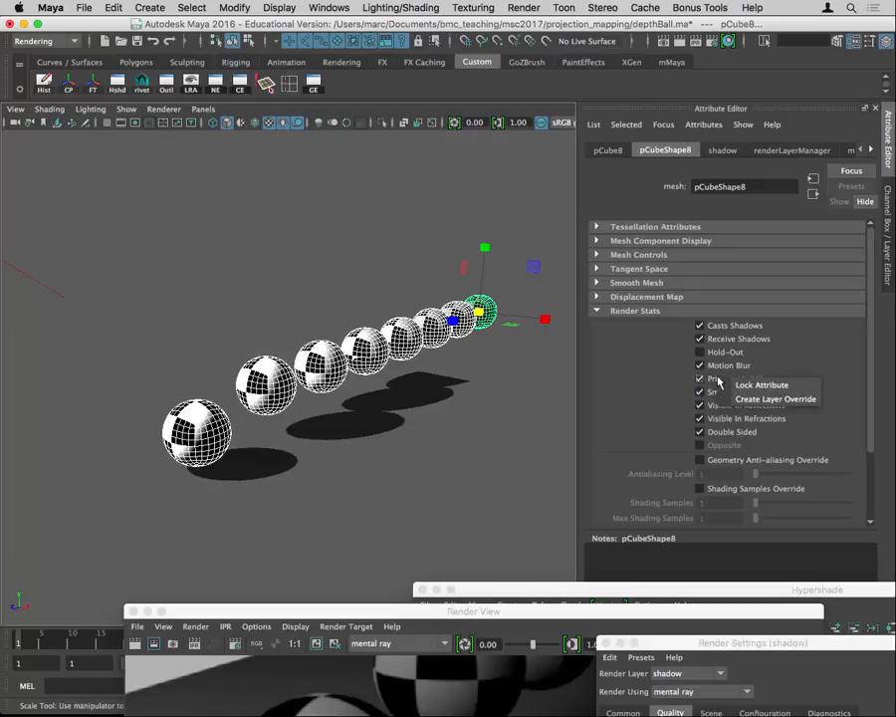
pyautogui.click(752, 399)
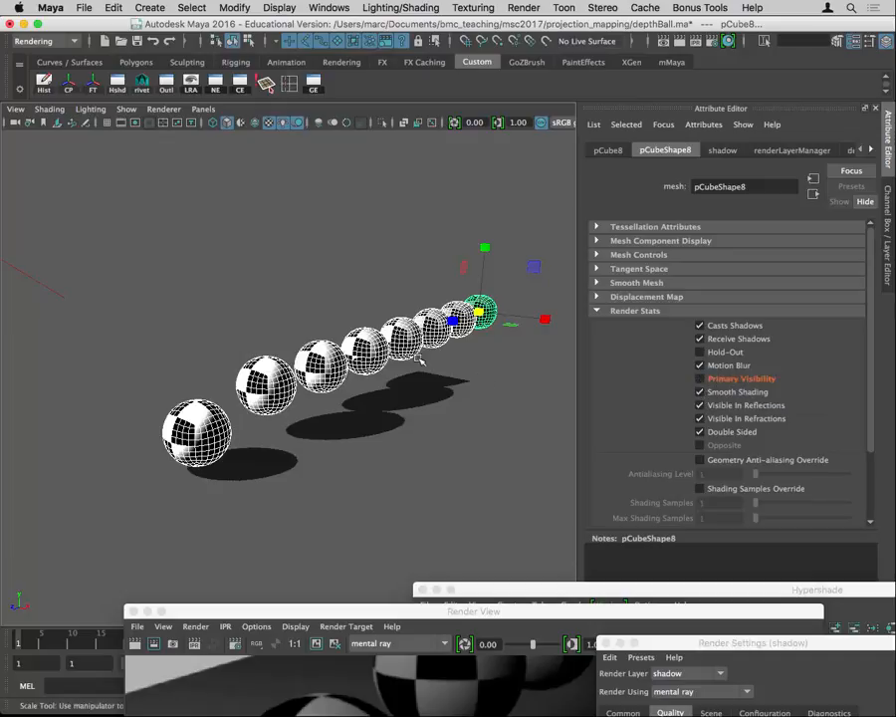
# Check the sixth sphere's render stats and select all eight checkered spheres together.
pyautogui.click(430, 326)
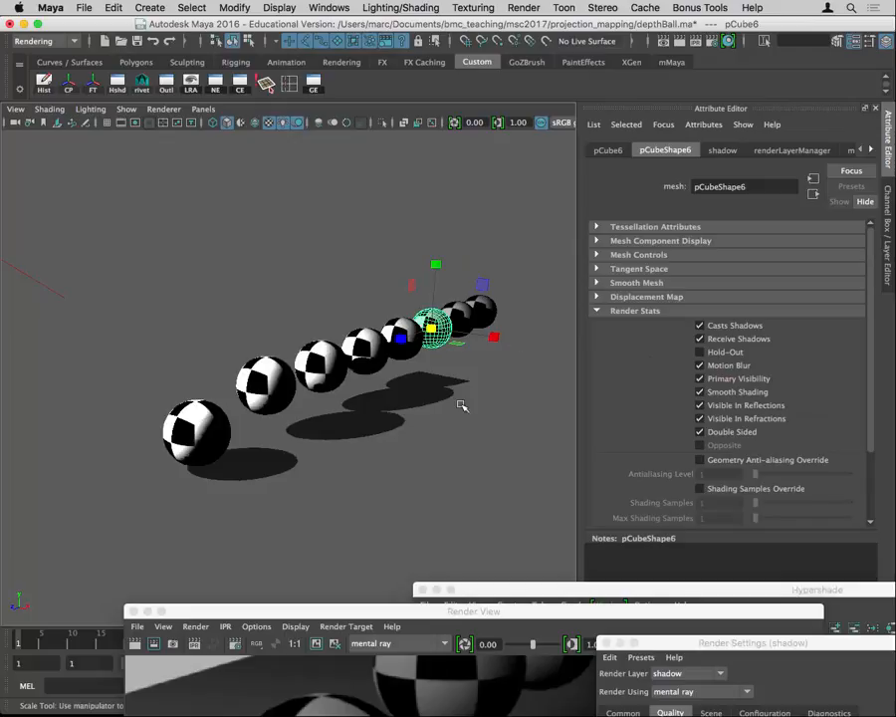
pyautogui.click(193, 410)
pyautogui.keyDown('shift'); pyautogui.click(266, 384); pyautogui.keyUp('shift')
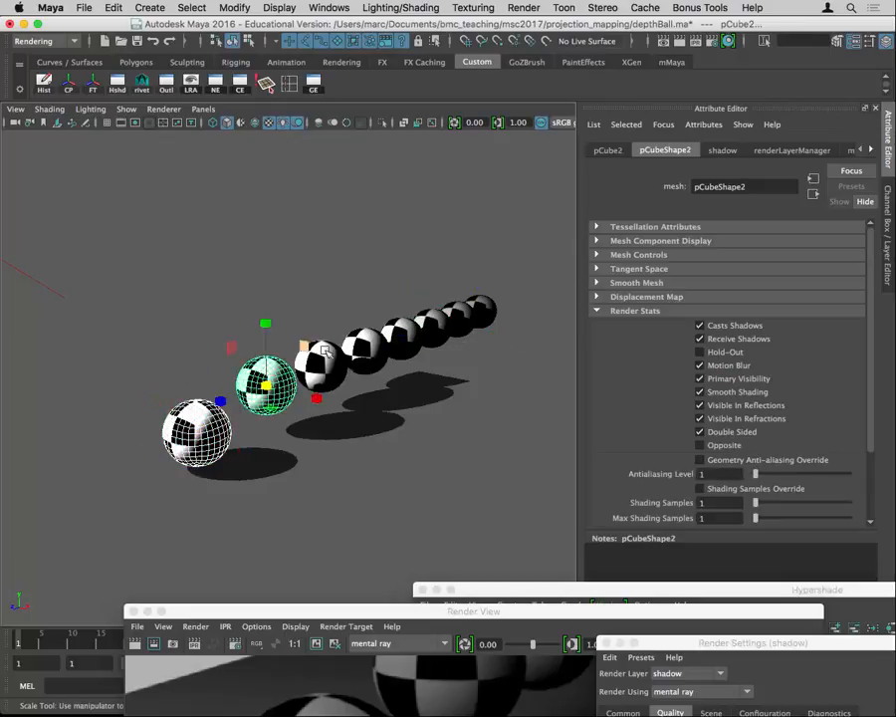
pyautogui.keyDown('shift'); pyautogui.click(325, 350); pyautogui.keyUp('shift')
pyautogui.keyDown('shift'); pyautogui.click(365, 348); pyautogui.keyUp('shift')
pyautogui.keyDown('shift'); pyautogui.click(401, 333); pyautogui.keyUp('shift')
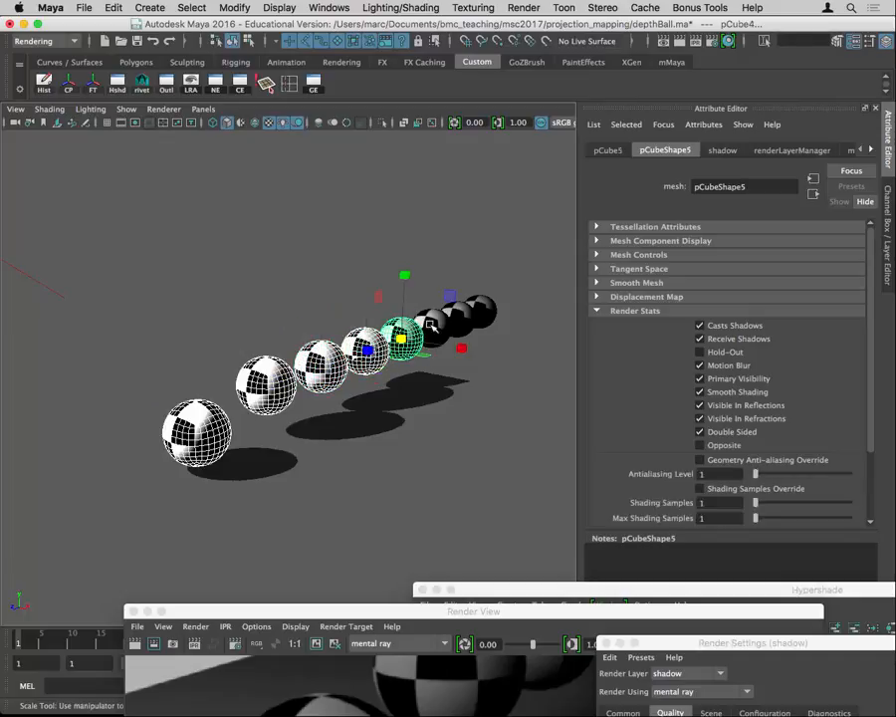
pyautogui.keyDown('shift'); pyautogui.click(456, 317); pyautogui.keyUp('shift')
pyautogui.keyDown('shift'); pyautogui.click(434, 324); pyautogui.keyUp('shift')
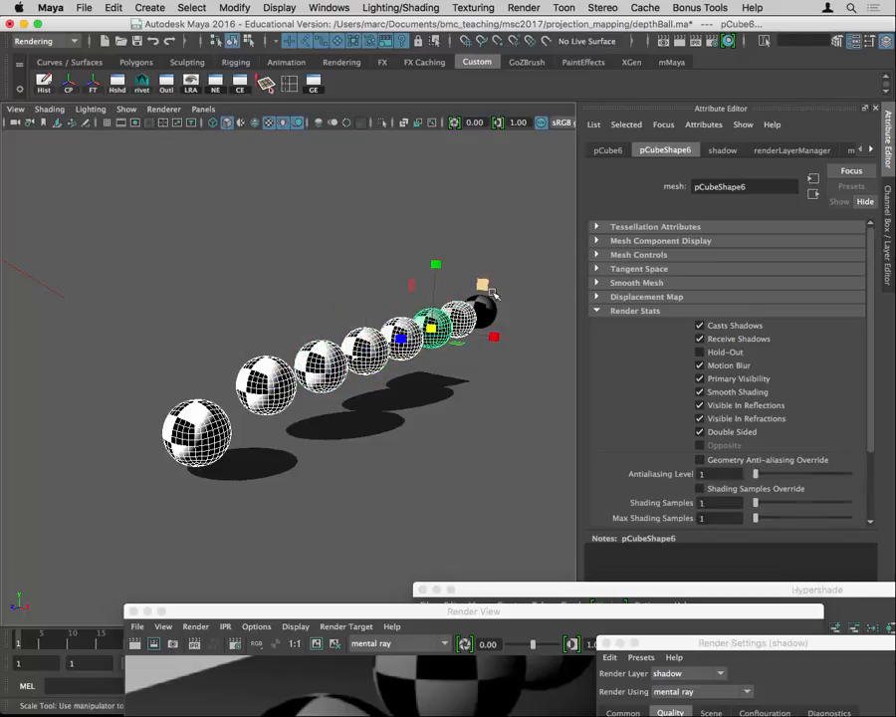
pyautogui.keyDown('shift'); pyautogui.click(488, 300); pyautogui.keyUp('shift')
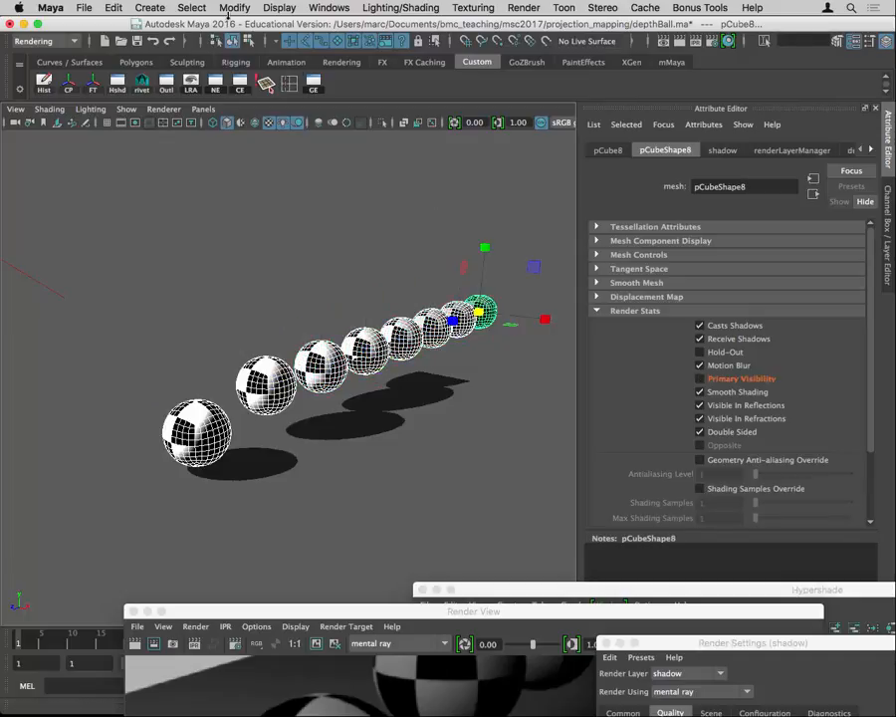
# Set Primary Visibility to 0 for all eight spheres at once in the Attribute Spread Sheet's render attributes.
pyautogui.click(342, 8)
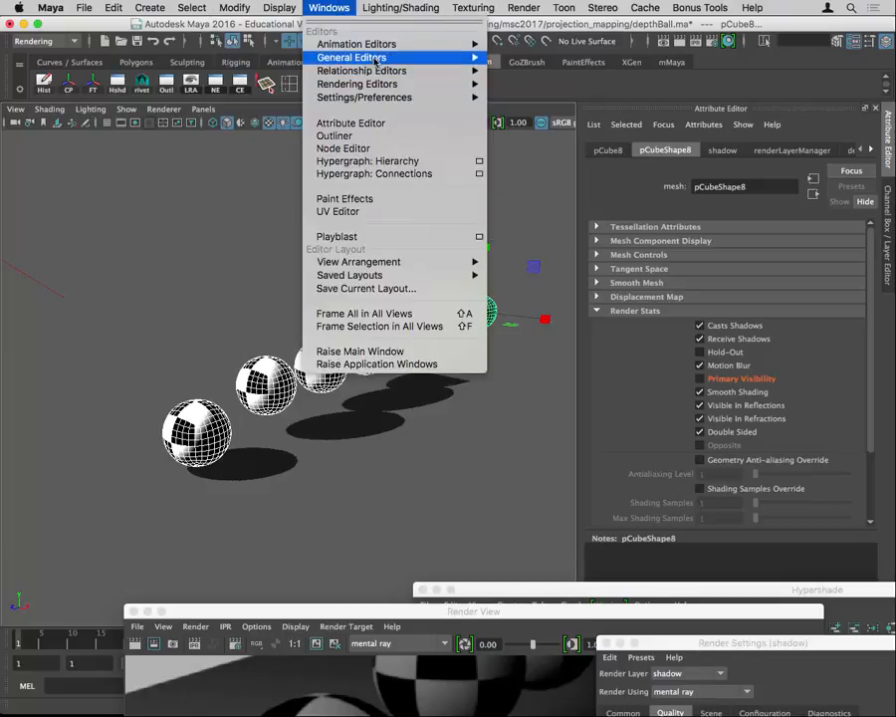
pyautogui.moveTo(375, 60)
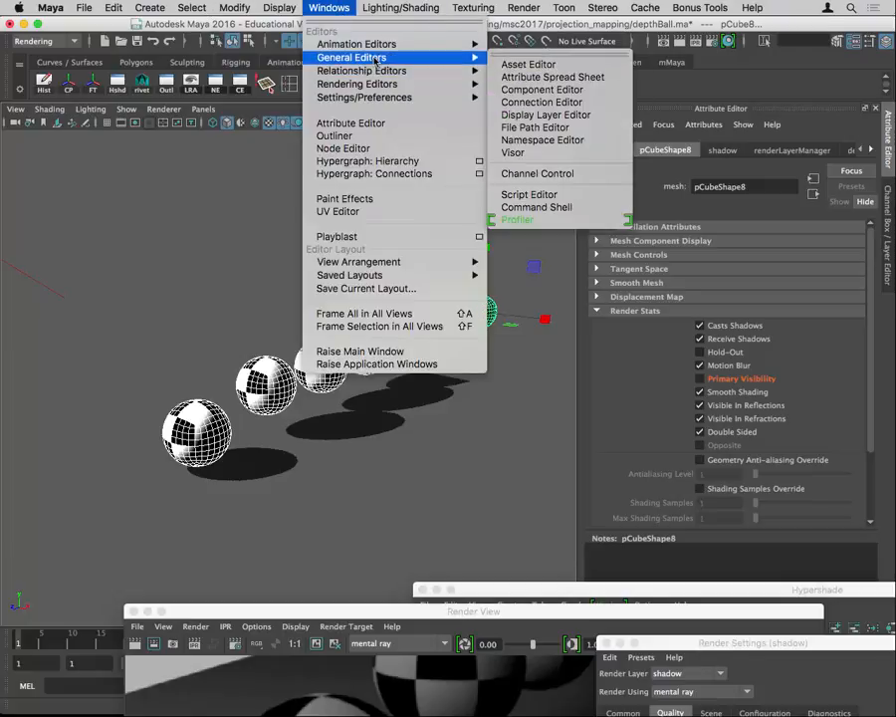
pyautogui.click(556, 77)
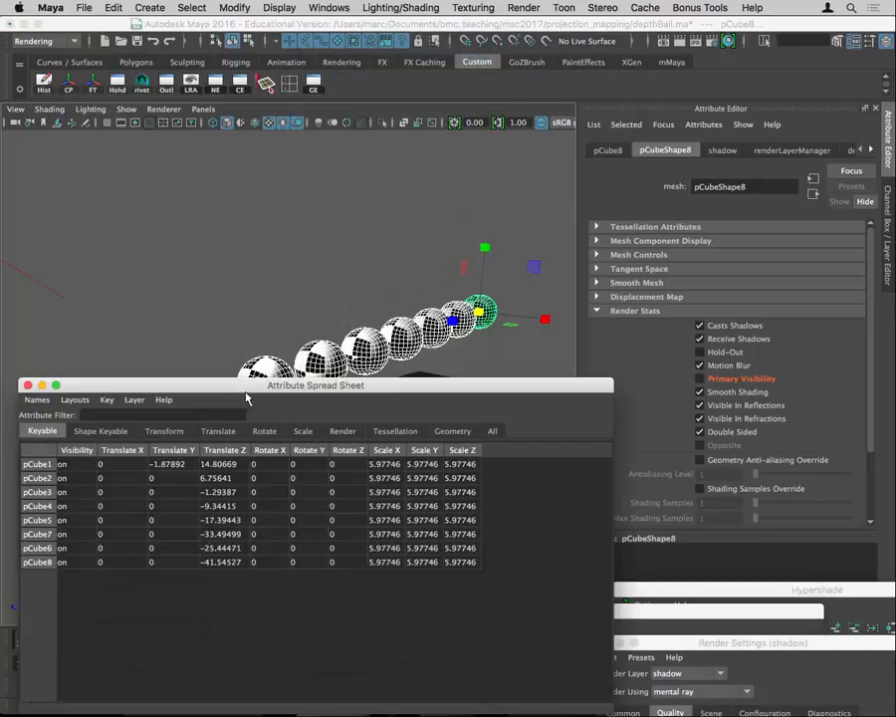
pyautogui.moveTo(247, 398); pyautogui.dragTo(376, 145)
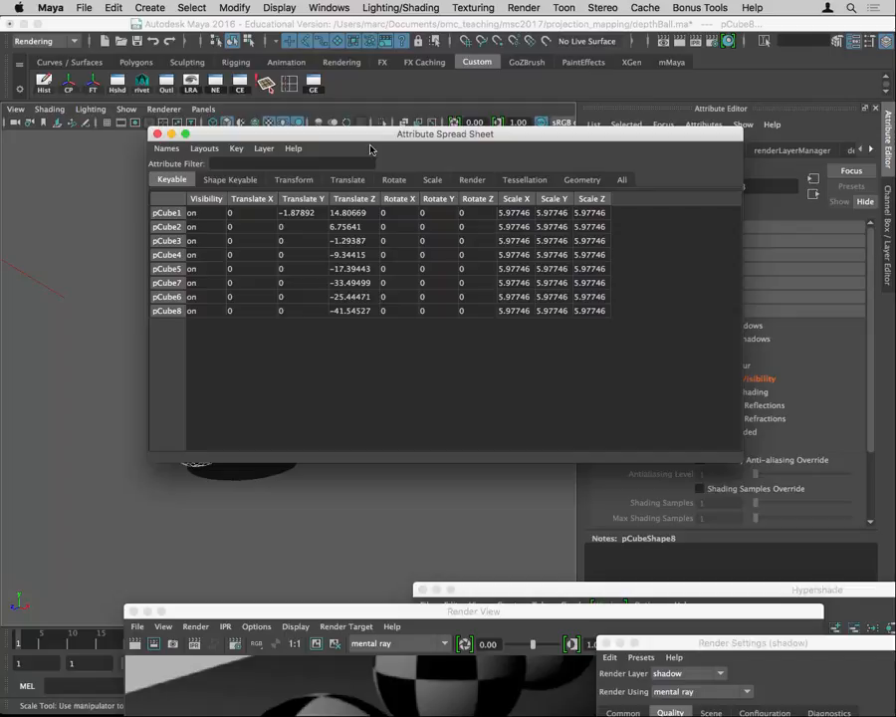
pyautogui.moveTo(414, 135); pyautogui.dragTo(397, 76)
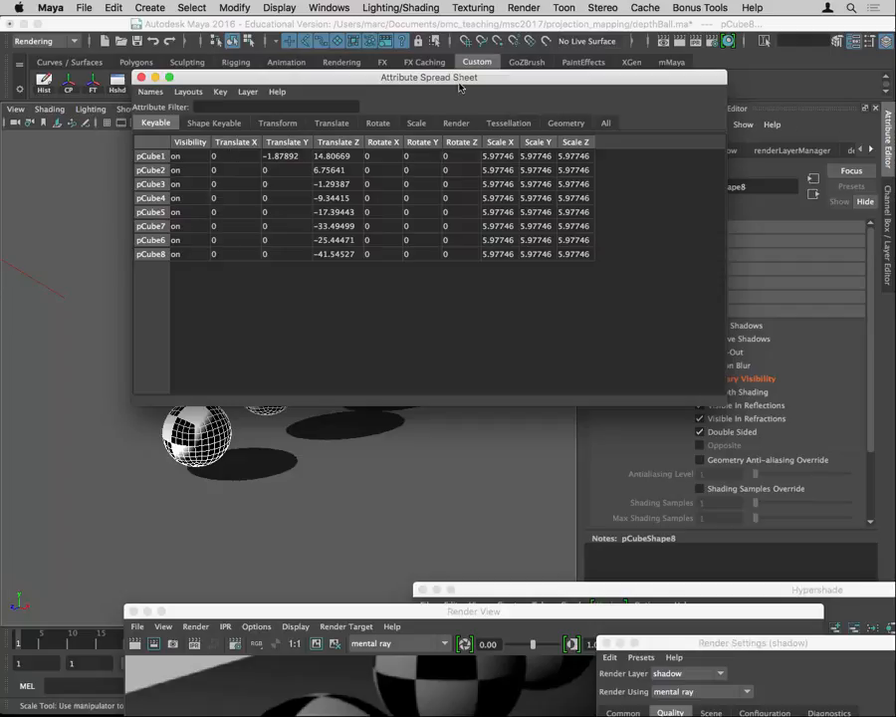
pyautogui.moveTo(459, 87); pyautogui.dragTo(494, 141)
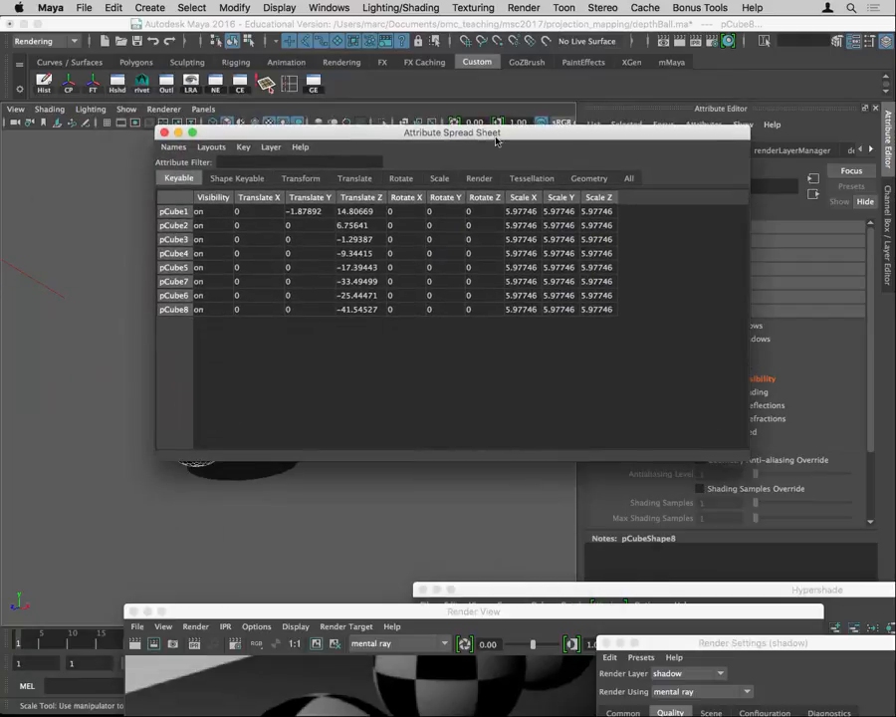
pyautogui.click(479, 178)
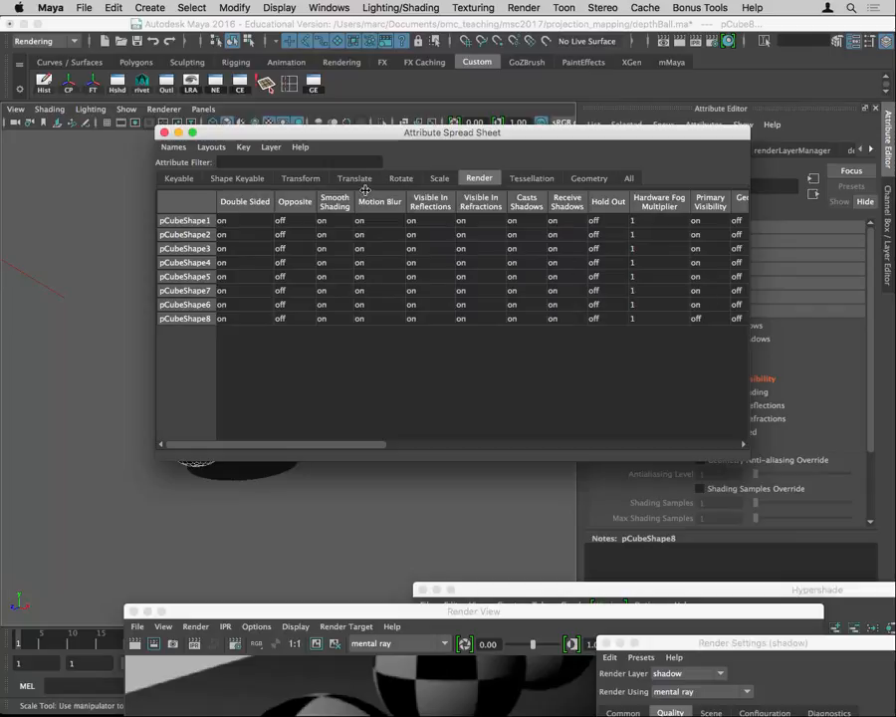
pyautogui.moveTo(362, 446); pyautogui.dragTo(392, 447)
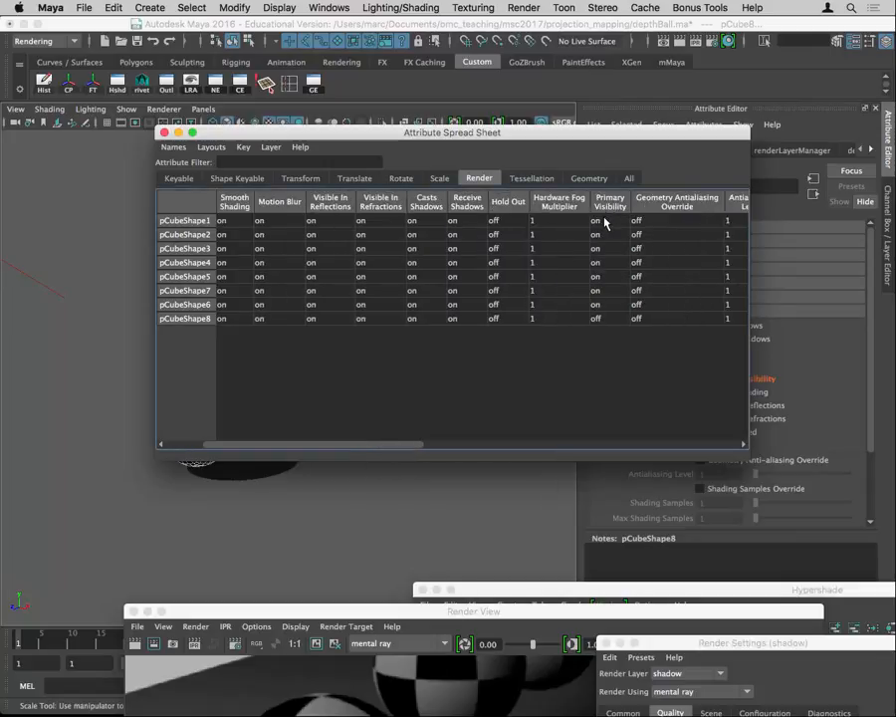
pyautogui.moveTo(604, 224); pyautogui.dragTo(597, 319)
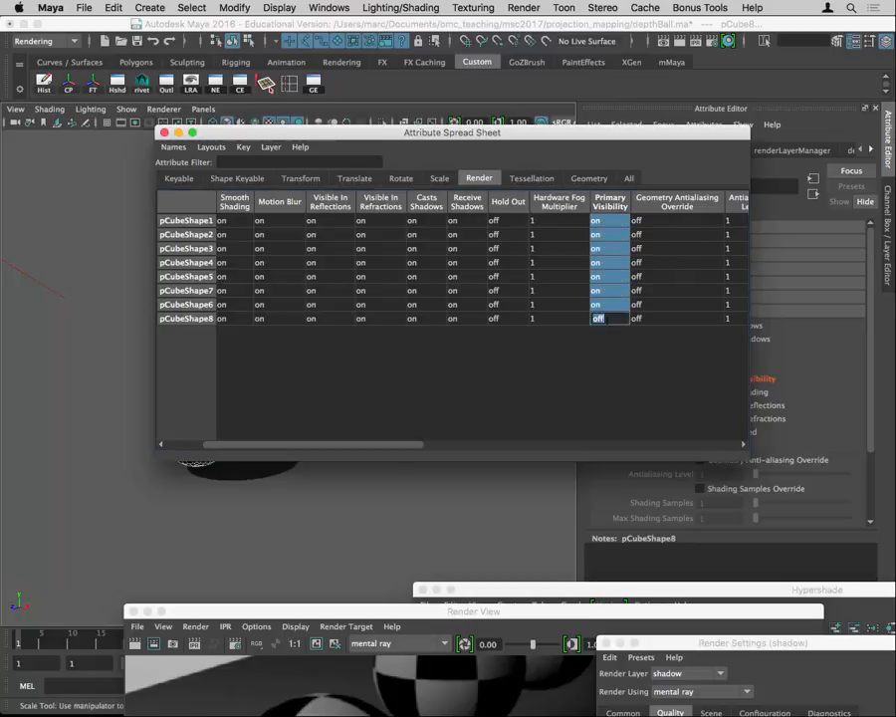
pyautogui.write('0')
pyautogui.press('Return')
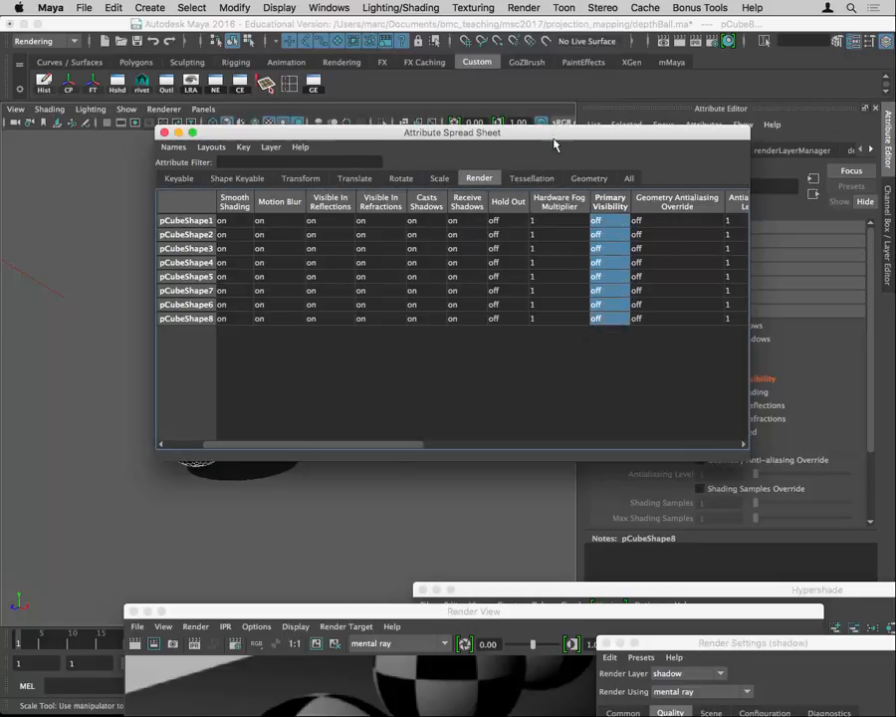
# Check Primary Visibility on several individual spheres, moving the Attribute Spread Sheet clear of the scene.
pyautogui.moveTo(554, 145); pyautogui.dragTo(417, 445)
pyautogui.click(419, 353)
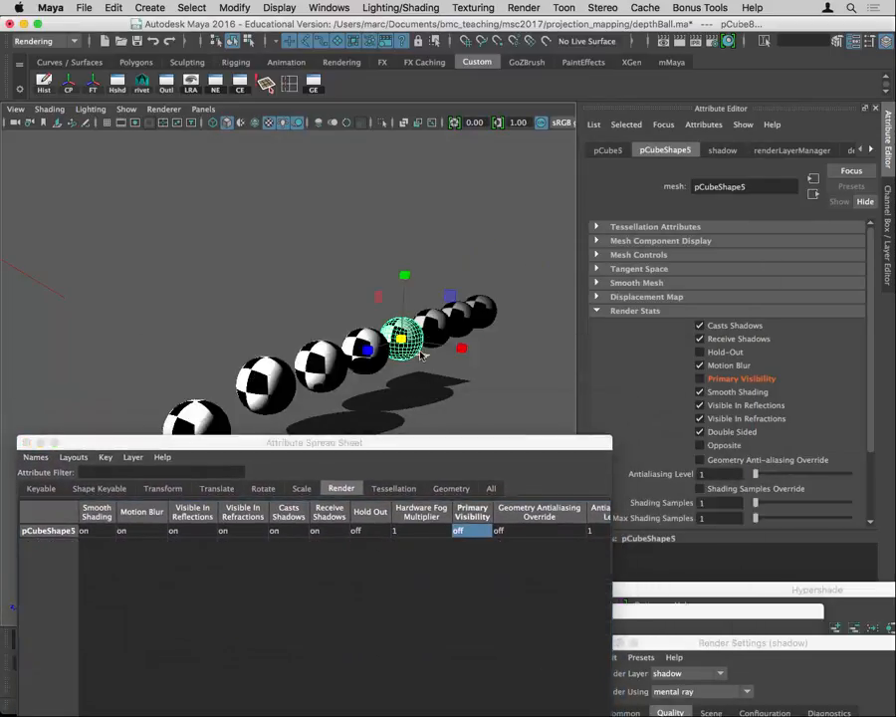
pyautogui.click(294, 370)
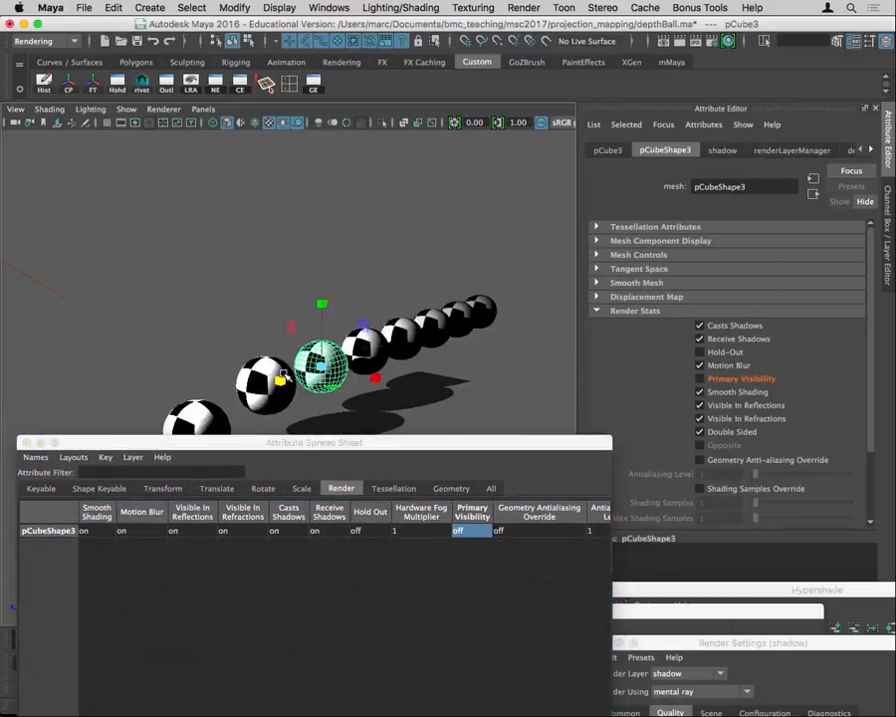
pyautogui.click(199, 416)
pyautogui.moveTo(347, 444); pyautogui.dragTo(398, 633)
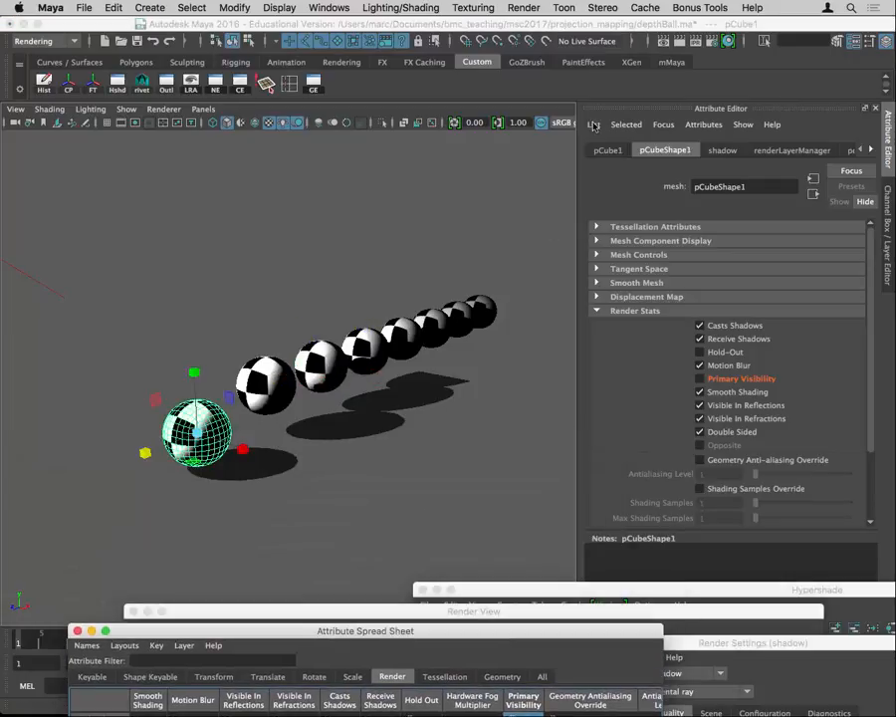
# Render the shadow layer, examine its alpha channel and close the Render View.
pyautogui.click(679, 41)
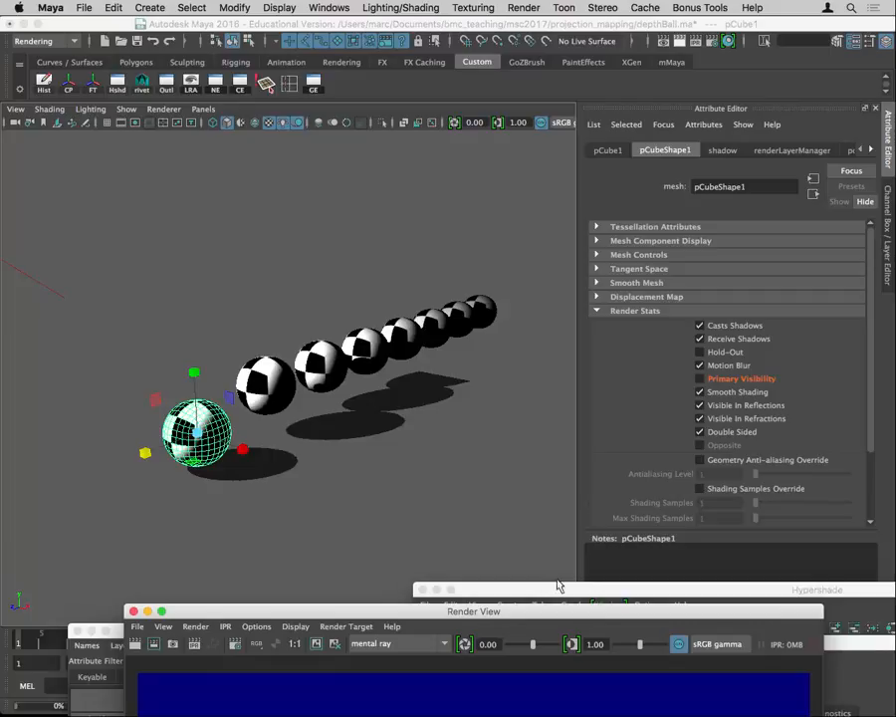
pyautogui.moveTo(543, 622); pyautogui.dragTo(518, 110)
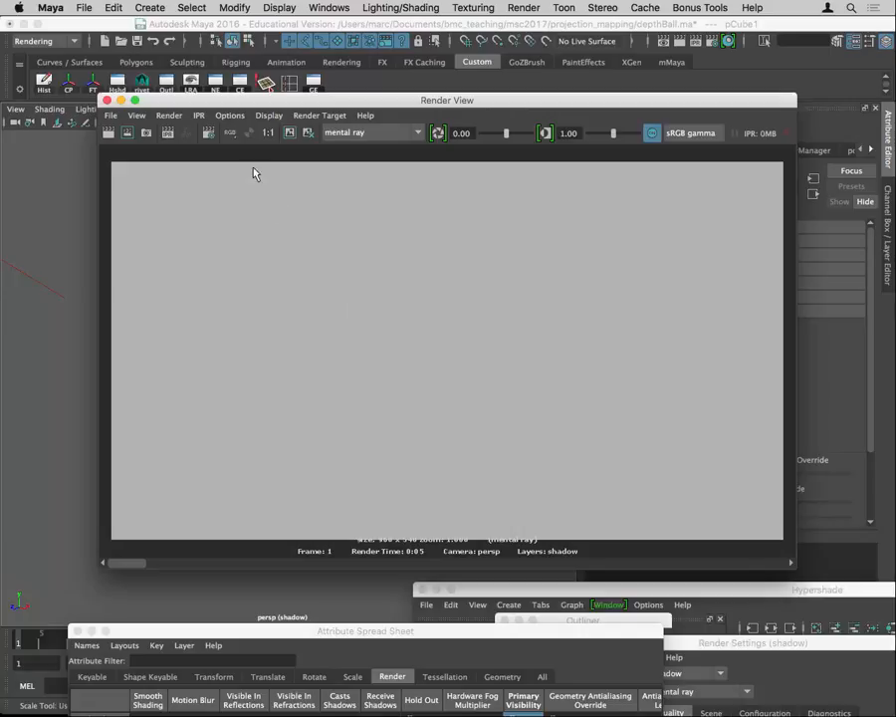
pyautogui.click(248, 132)
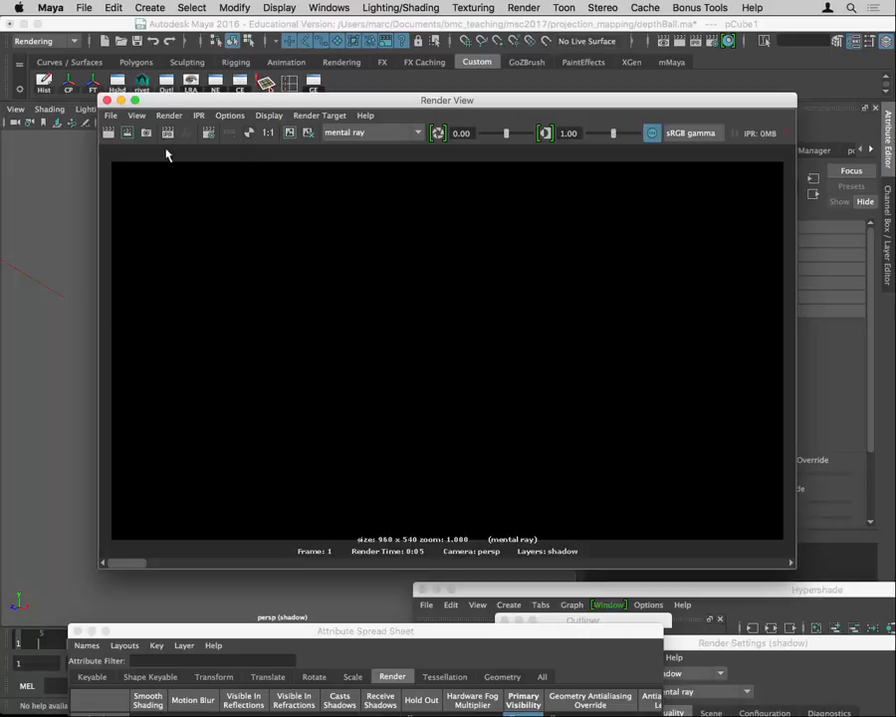
pyautogui.click(108, 100)
# Inspect the Render Stats of the ground plane and of several spheres in the shadow layer.
pyautogui.click(472, 449)
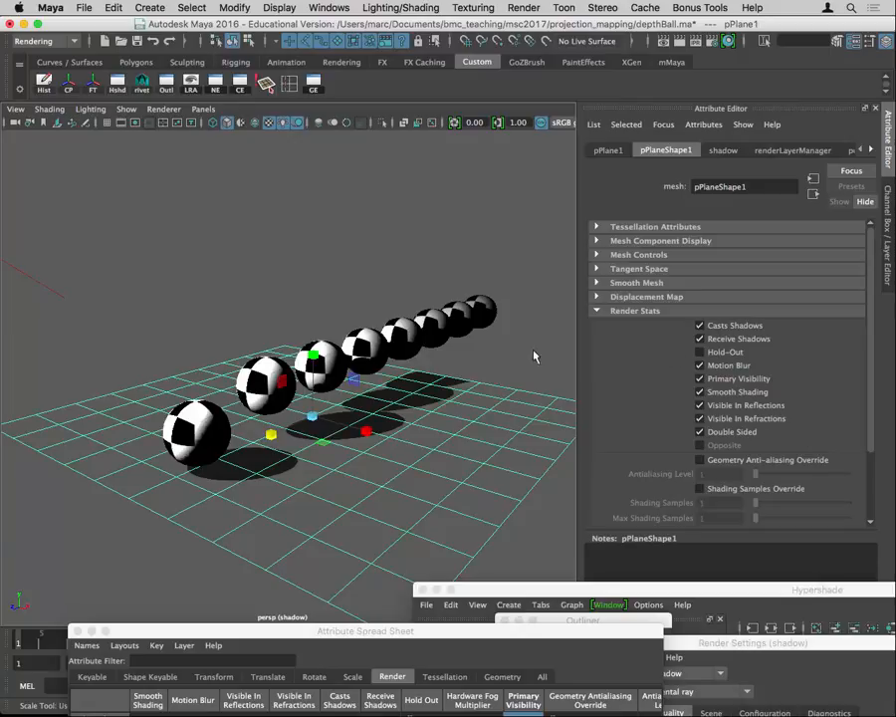
pyautogui.click(462, 330)
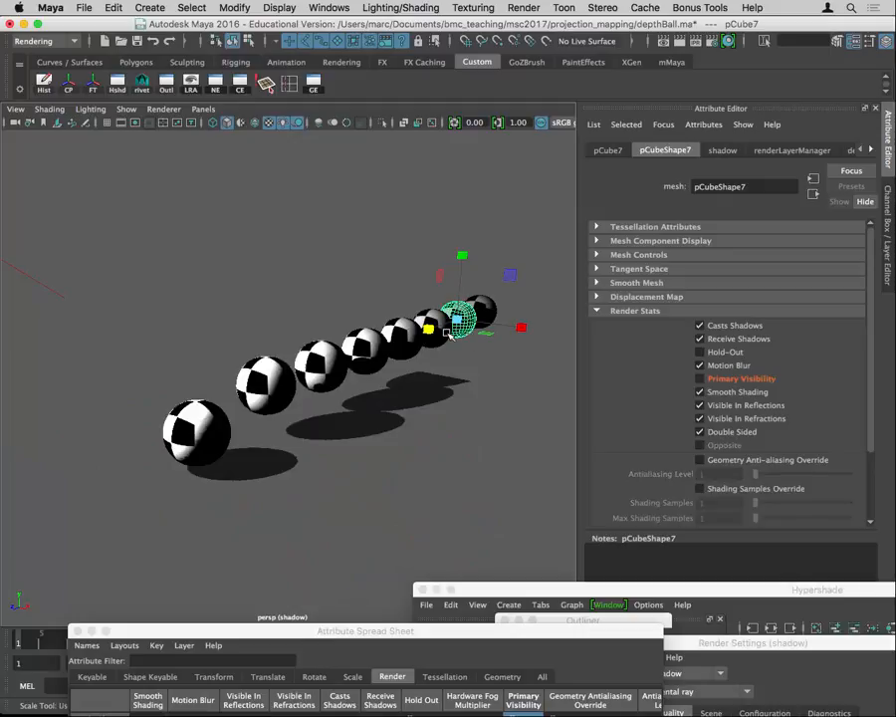
pyautogui.click(401, 342)
pyautogui.click(352, 346)
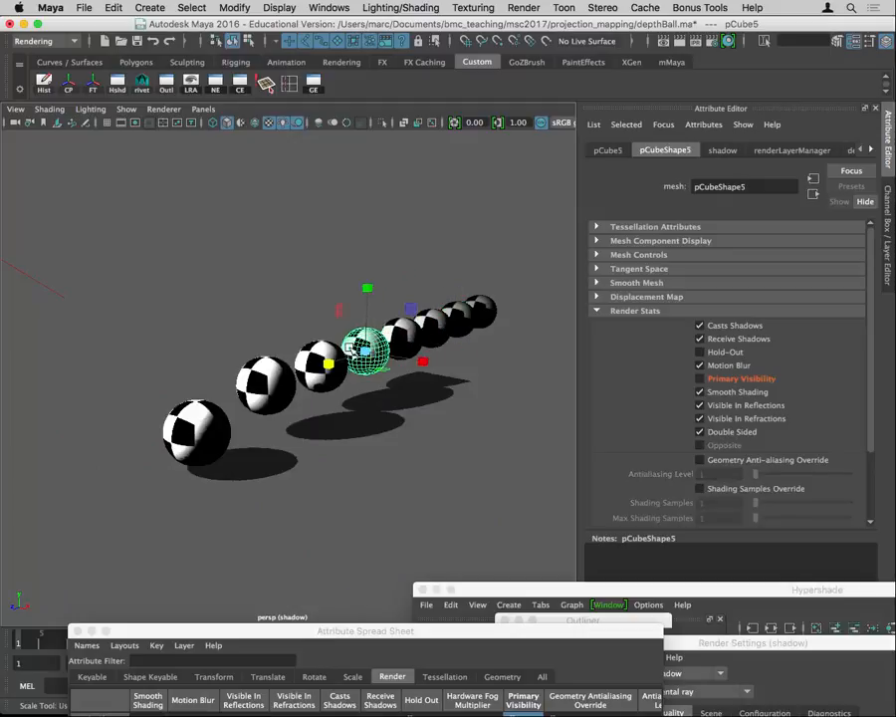
pyautogui.click(302, 359)
# Review the render layers with the whole scene framed, and inspect the ground plane's useBackground1 material attributes.
pyautogui.click(889, 225)
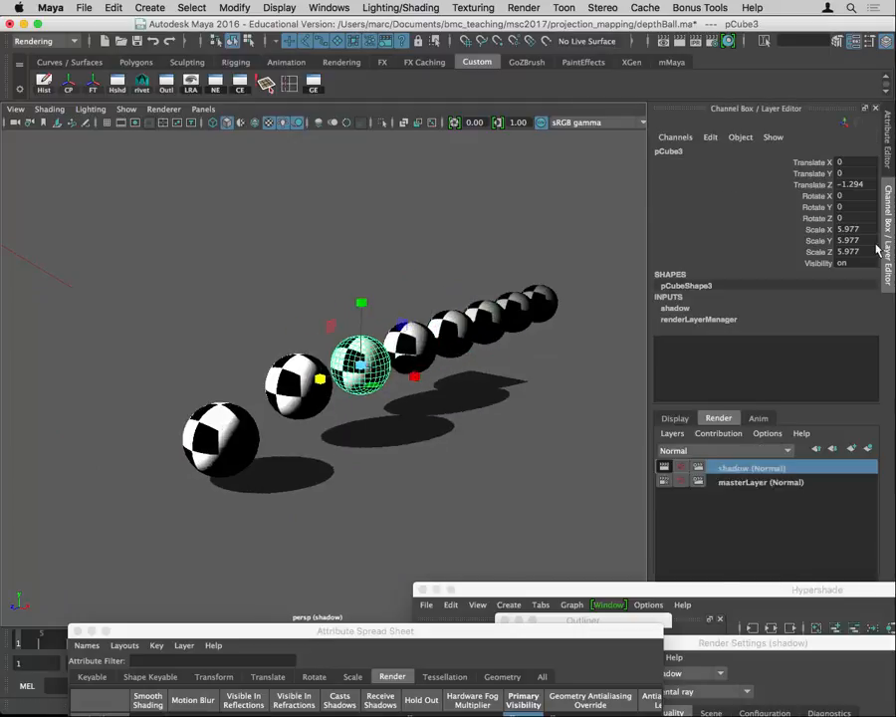
pyautogui.moveTo(460, 437); pyautogui.dragTo(558, 478)
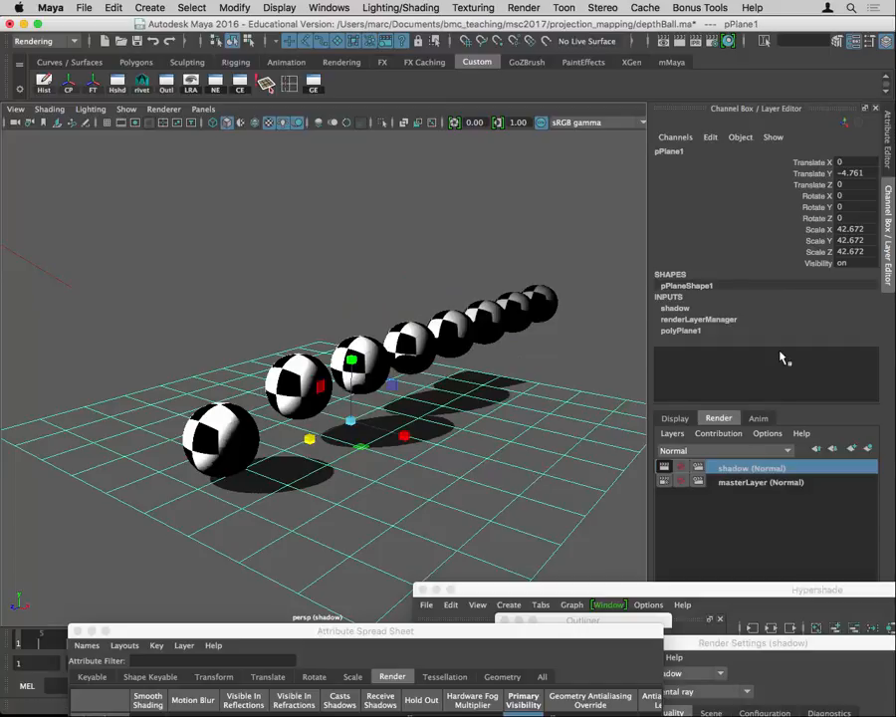
pyautogui.press('a')
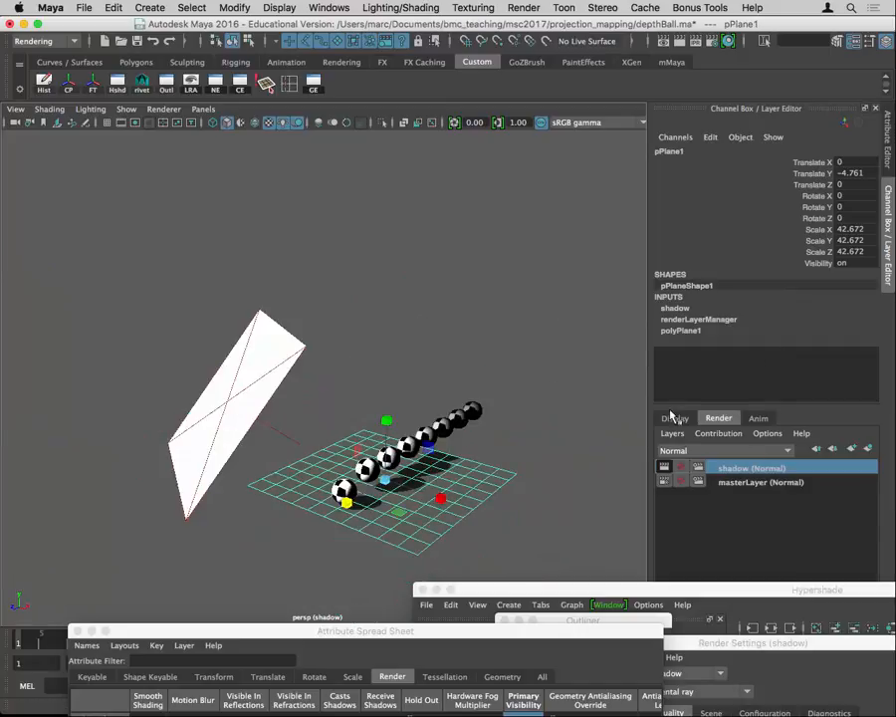
pyautogui.hotkey('ctrl', 'a')
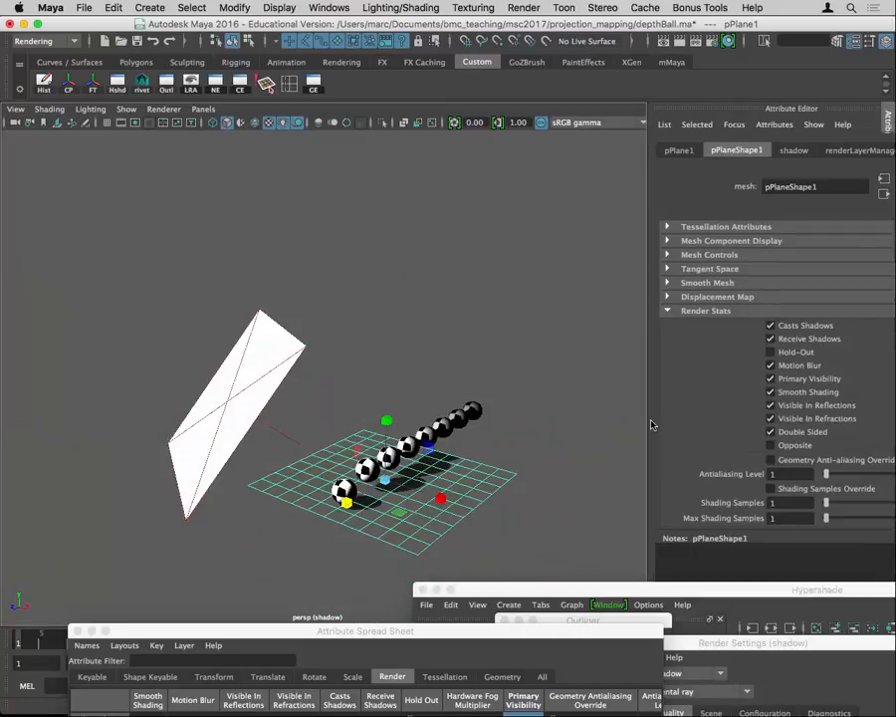
pyautogui.moveTo(651, 425); pyautogui.dragTo(579, 426)
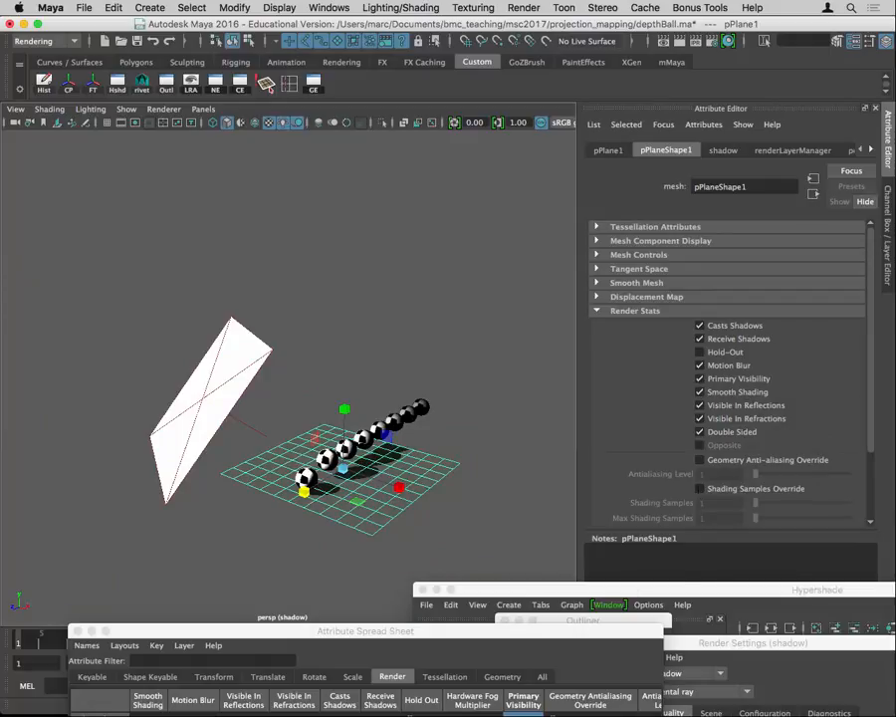
pyautogui.click(870, 152)
pyautogui.click(870, 151)
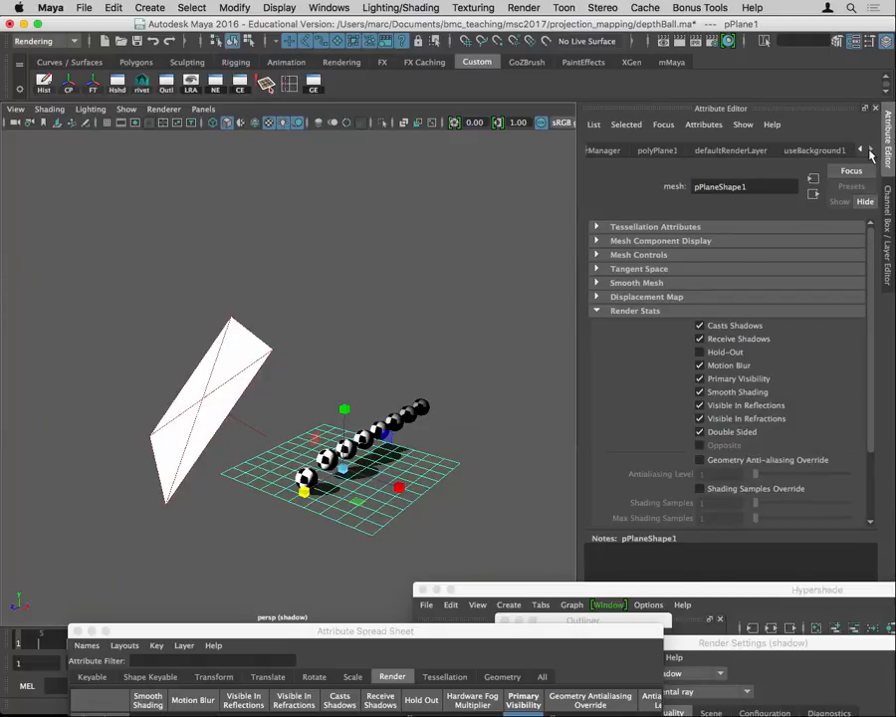
pyautogui.click(816, 150)
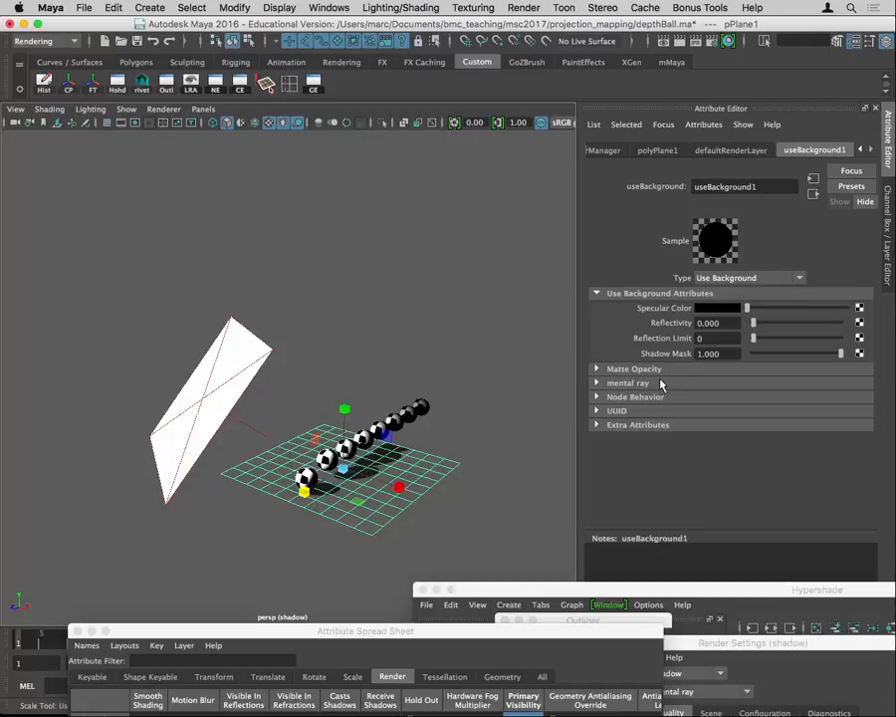
# Reopen the last render of the shadow layer, toggle between its alpha and color channels, and close the Render View.
pyautogui.click(664, 42)
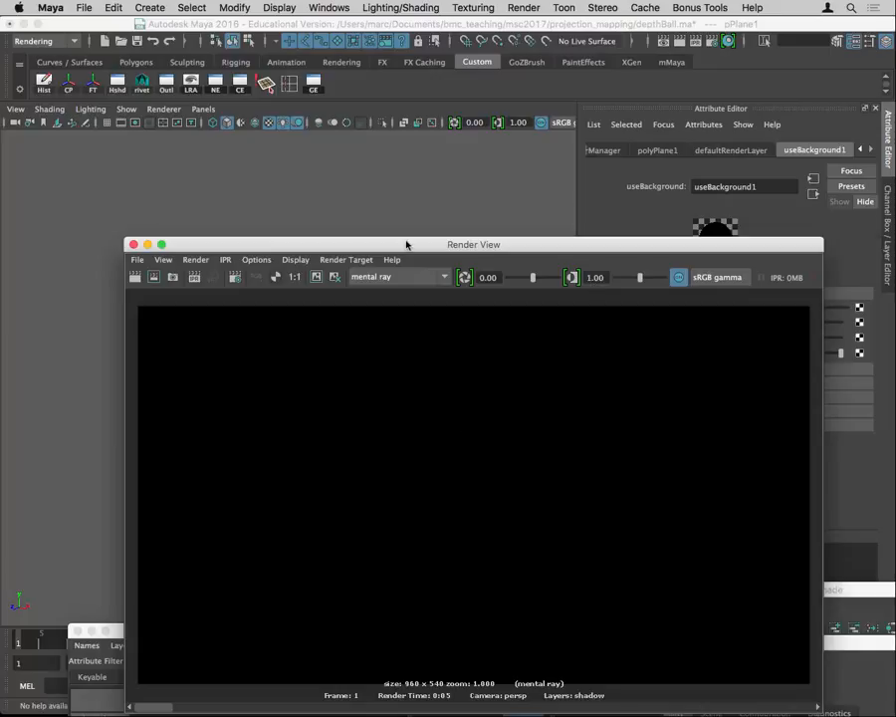
pyautogui.moveTo(406, 241); pyautogui.dragTo(430, 48)
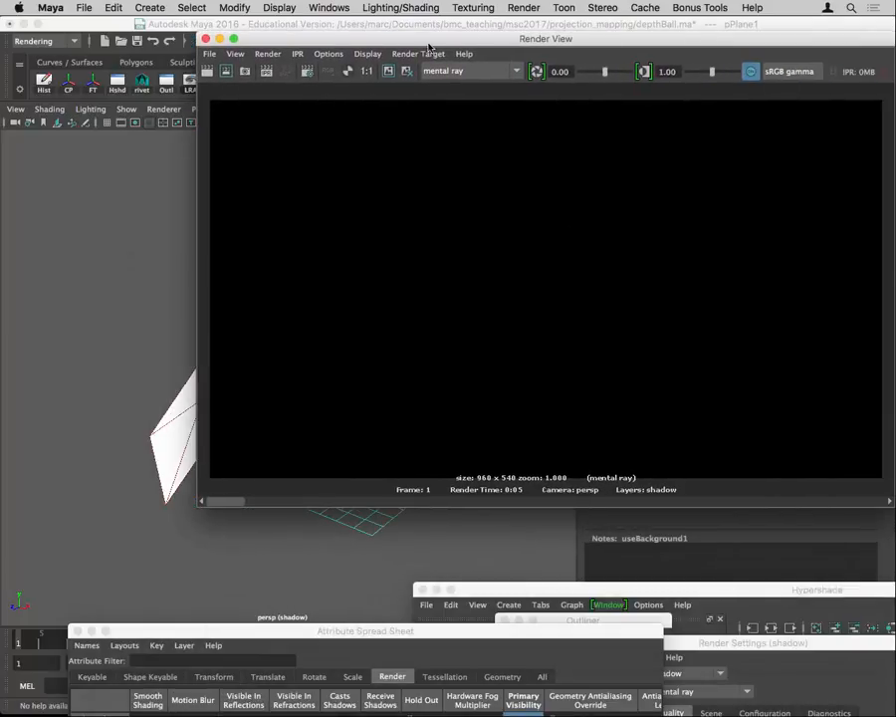
pyautogui.click(329, 73)
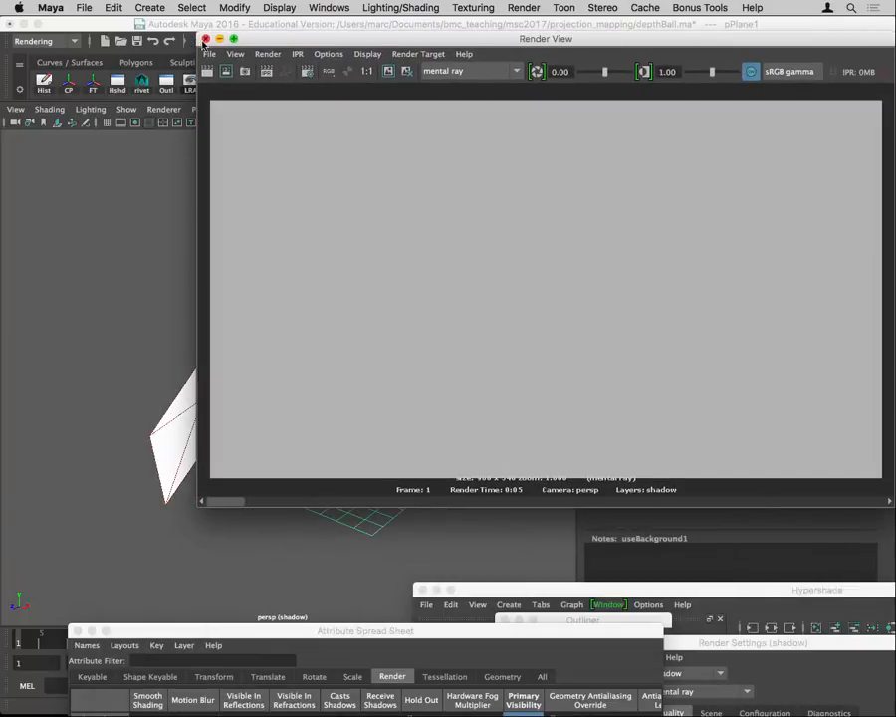
pyautogui.click(206, 39)
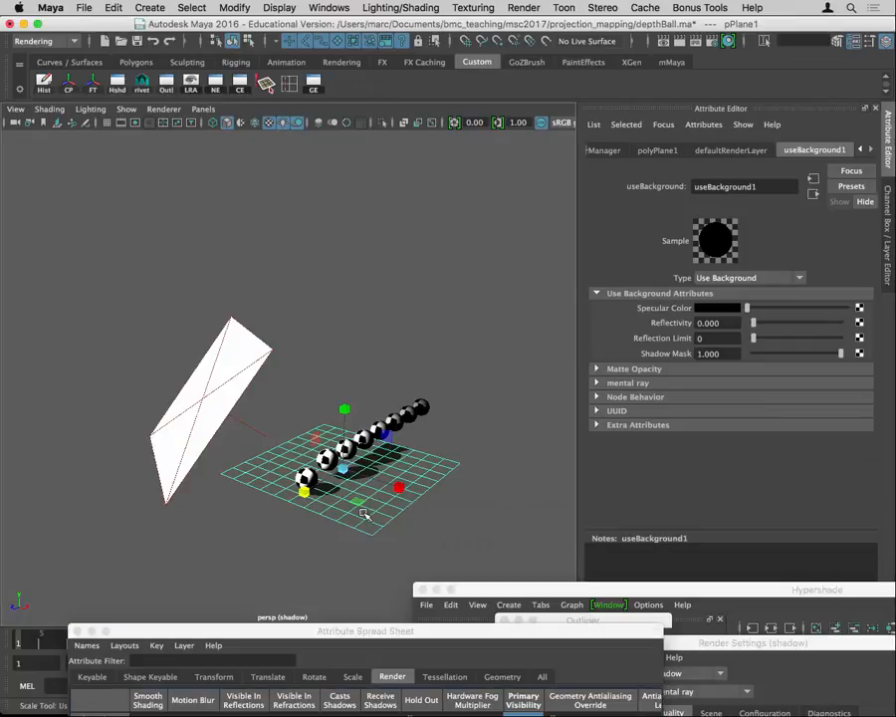
# Delete the existing ground plane and create a new polygon plane in the shadow layer.
pyautogui.click(363, 511)
pyautogui.press('space')
pyautogui.click(240, 460)
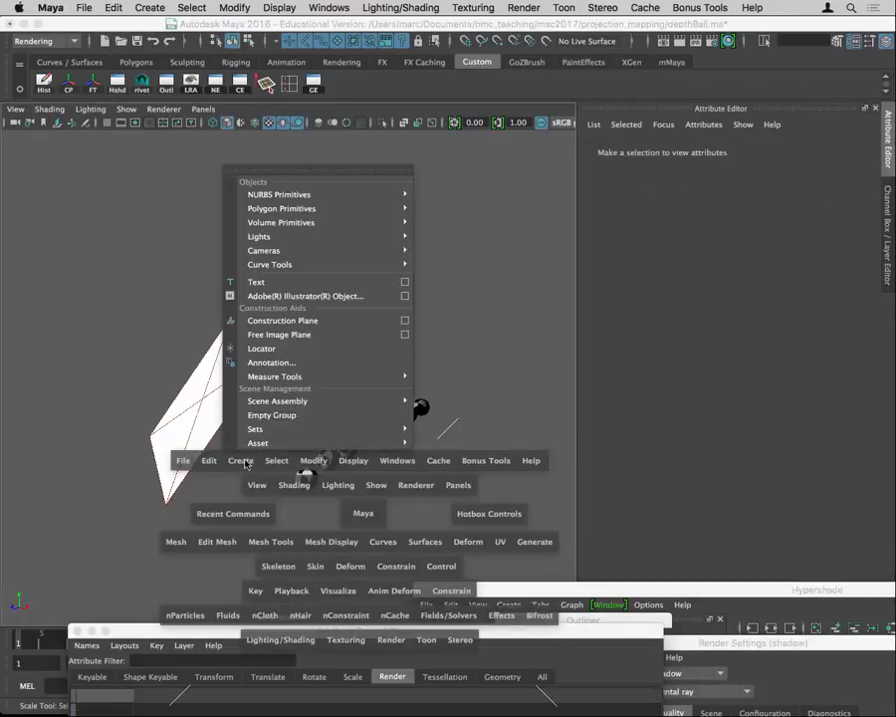
pyautogui.moveTo(318, 258)
pyautogui.moveTo(326, 200)
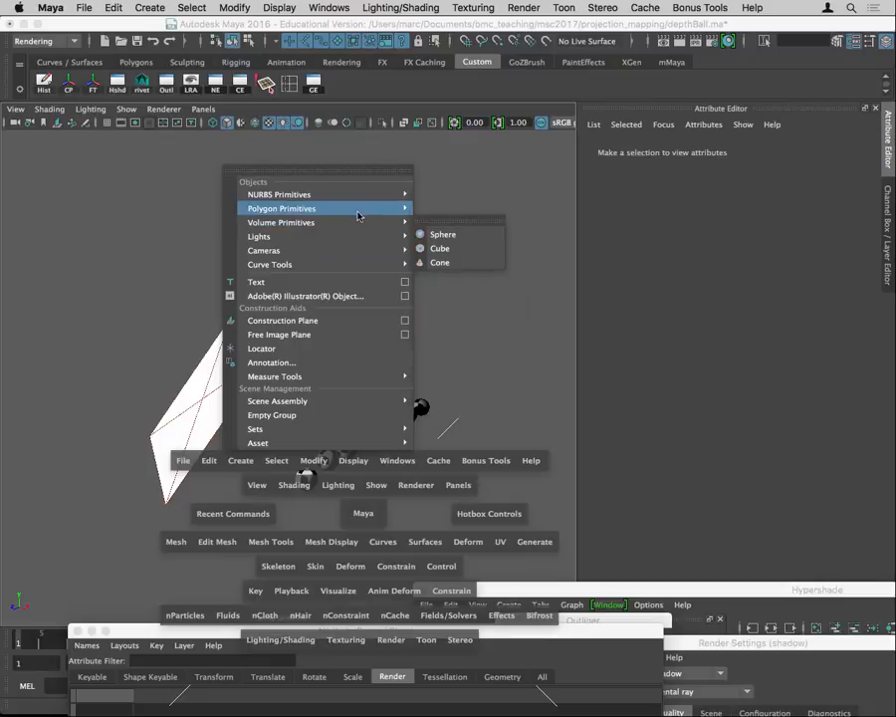
pyautogui.moveTo(358, 215)
pyautogui.click(498, 276)
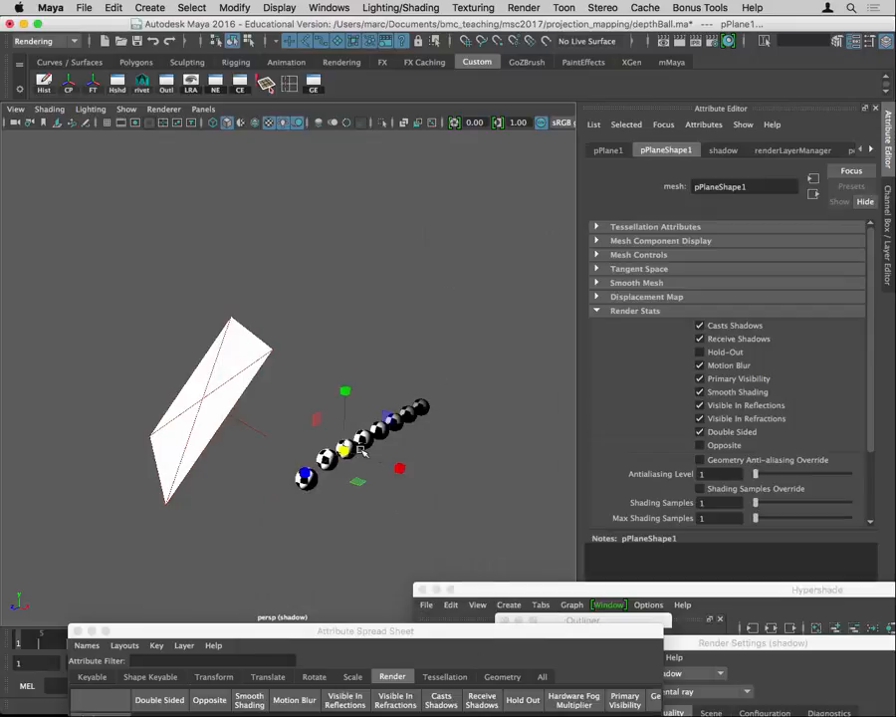
# Scale the new plane up uniformly until it extends well beyond the row of spheres, and lower it beneath them.
pyautogui.moveTo(345, 451); pyautogui.dragTo(510, 450)
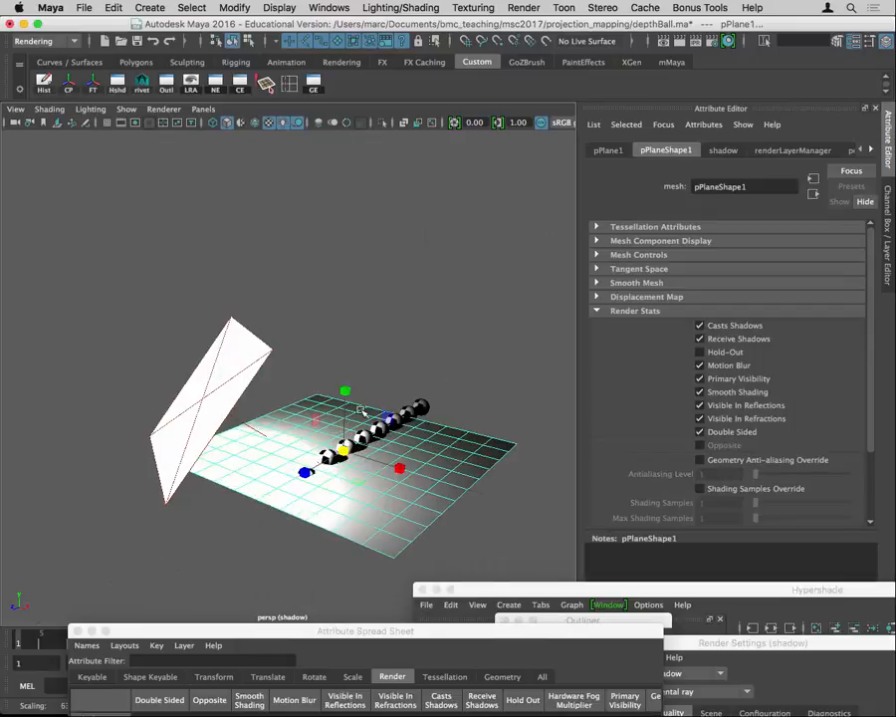
pyautogui.press('w')
pyautogui.moveTo(345, 388); pyautogui.dragTo(347, 408)
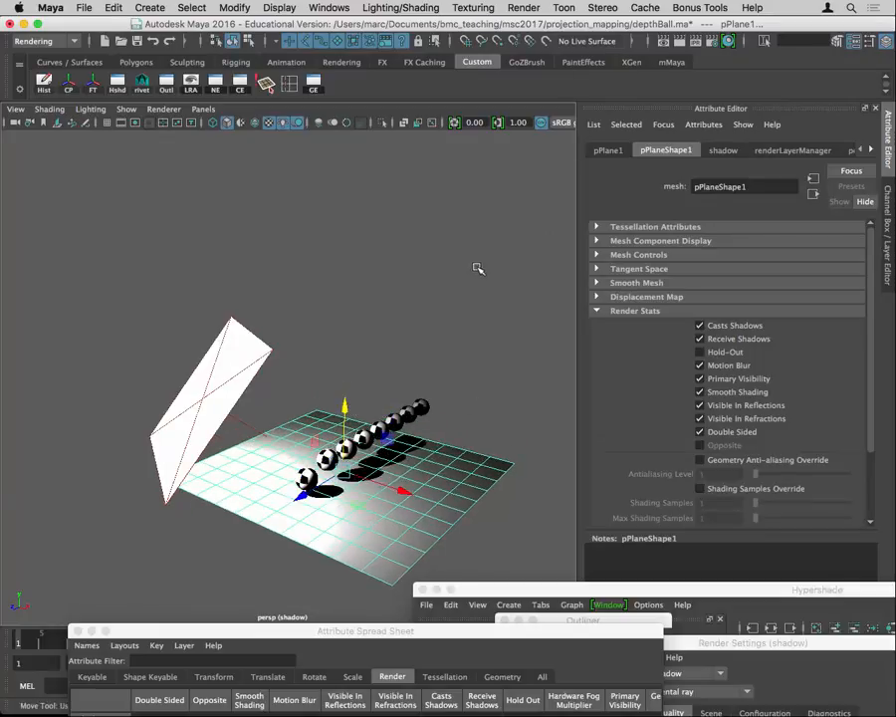
# Look through shotCam and render the shadow layer with the new ground plane.
pyautogui.click(203, 109)
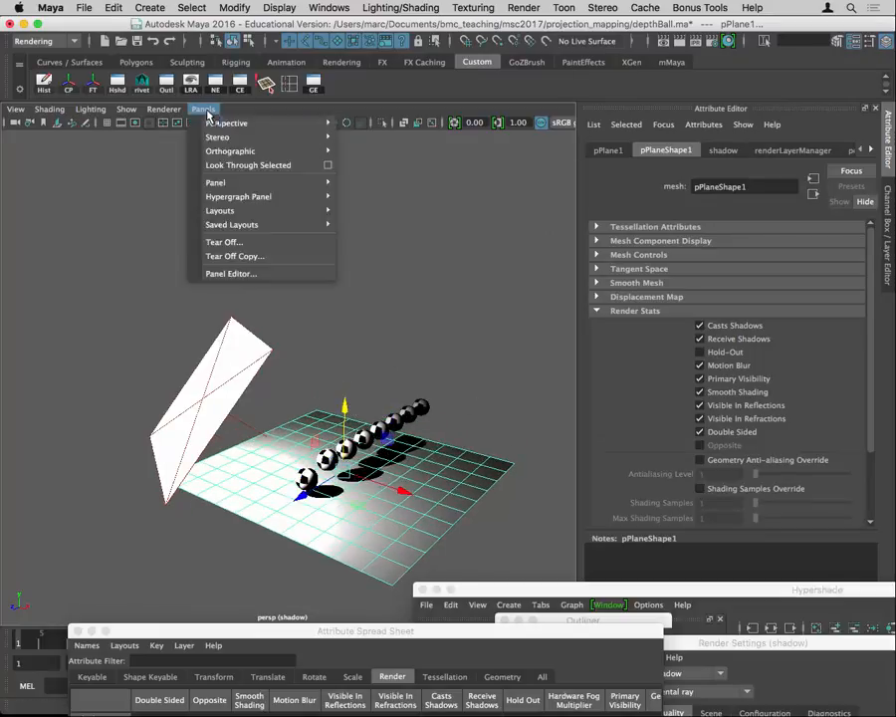
pyautogui.moveTo(299, 123)
pyautogui.click(406, 137)
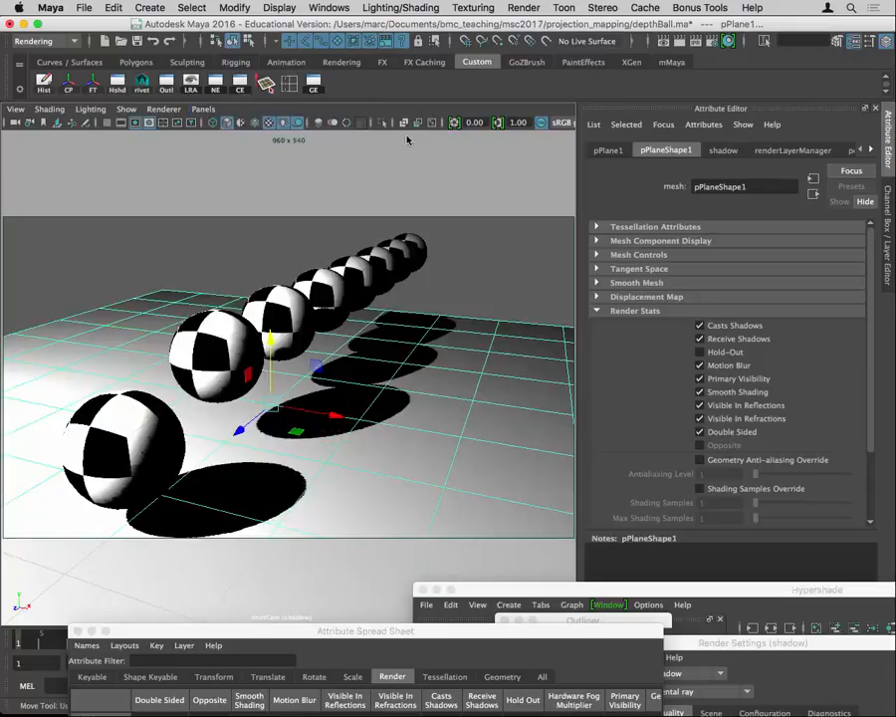
pyautogui.click(677, 46)
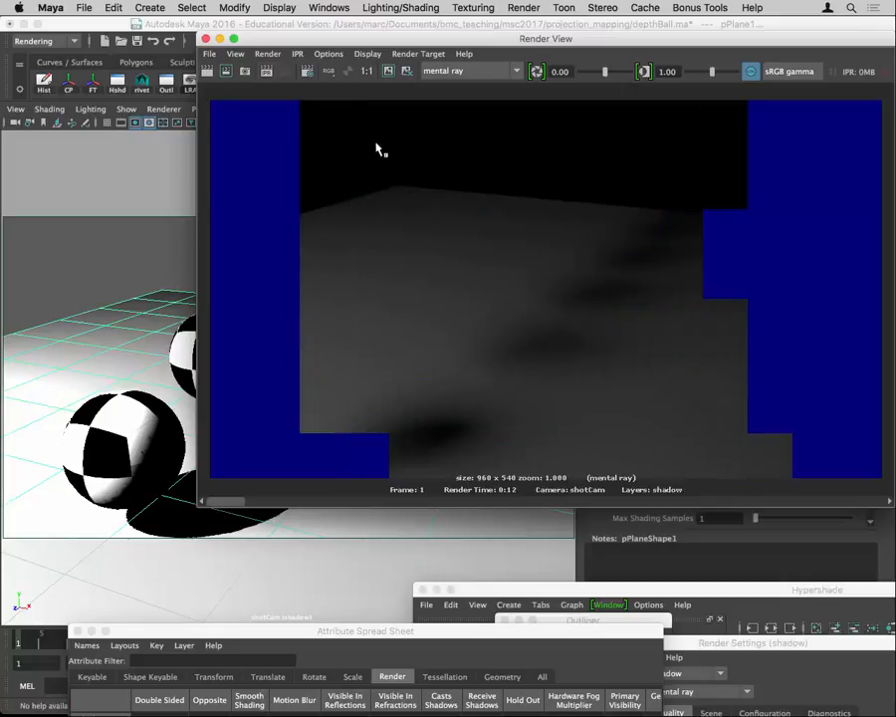
# Assign the existing useBackground material to the new ground plane and render the shadow layer again.
pyautogui.moveTo(297, 38); pyautogui.dragTo(664, 30)
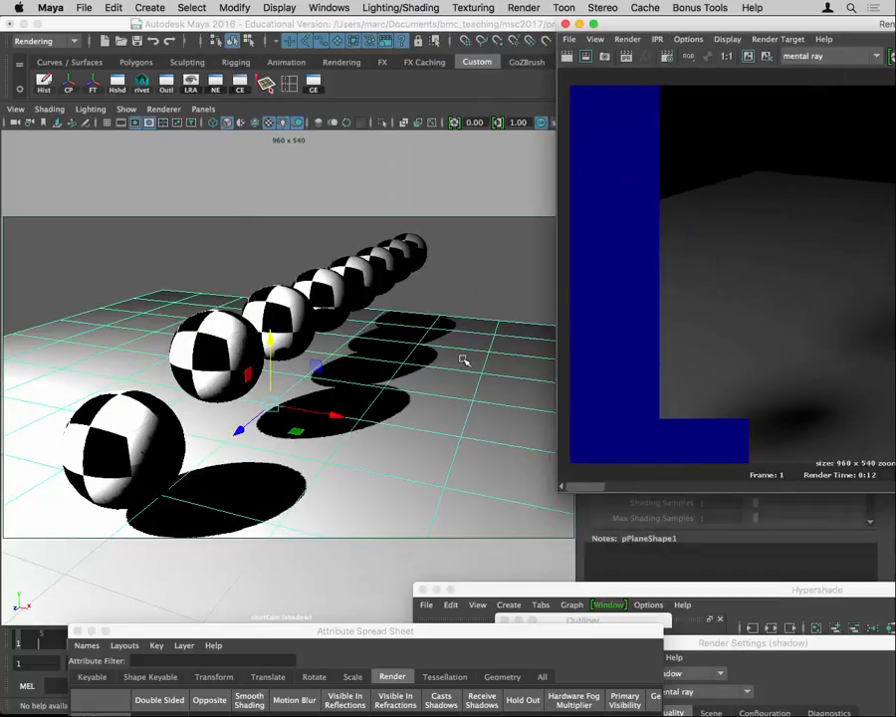
pyautogui.moveTo(463, 360); pyautogui.dragTo(573, 674, button='right')
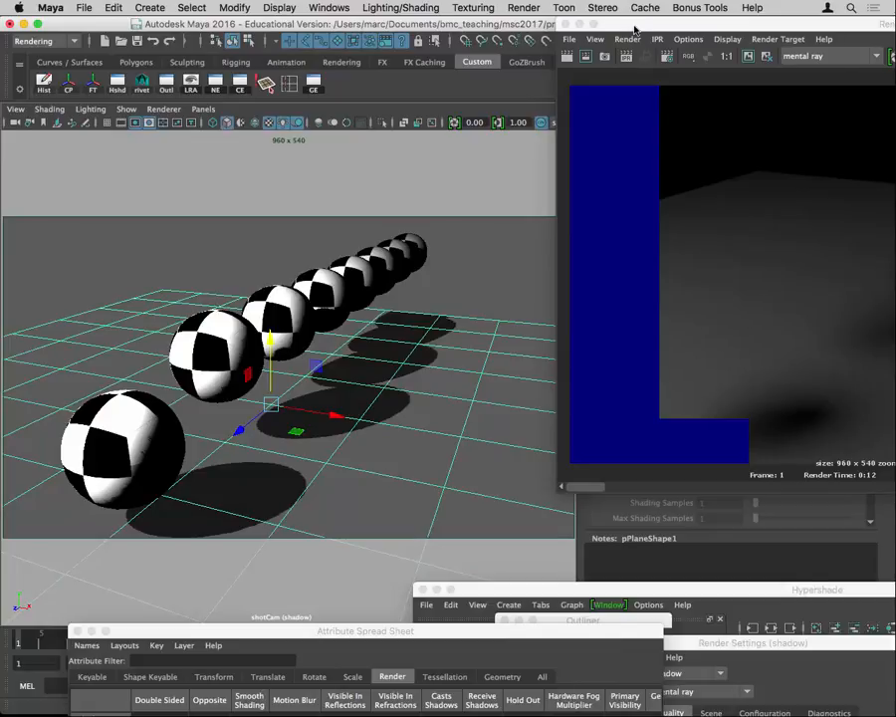
pyautogui.moveTo(648, 24); pyautogui.dragTo(332, 24)
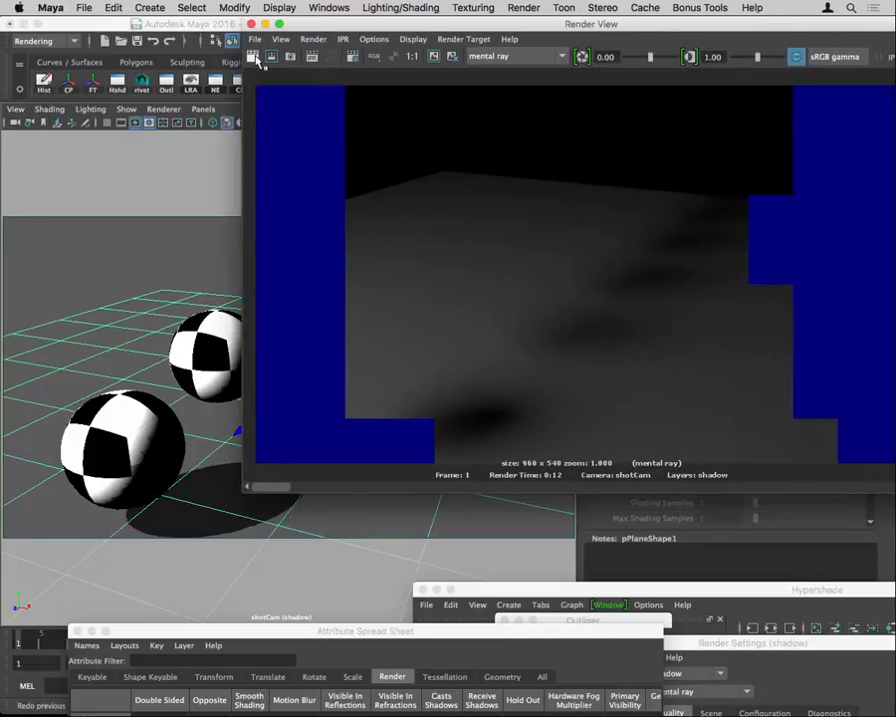
pyautogui.click(254, 57)
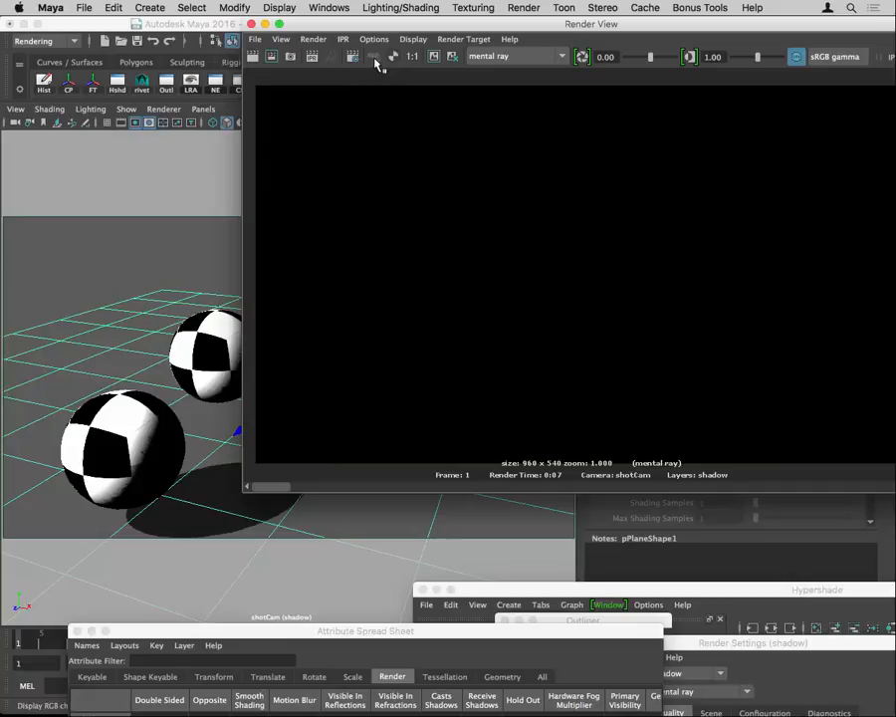
pyautogui.moveTo(292, 24); pyautogui.dragTo(668, 126)
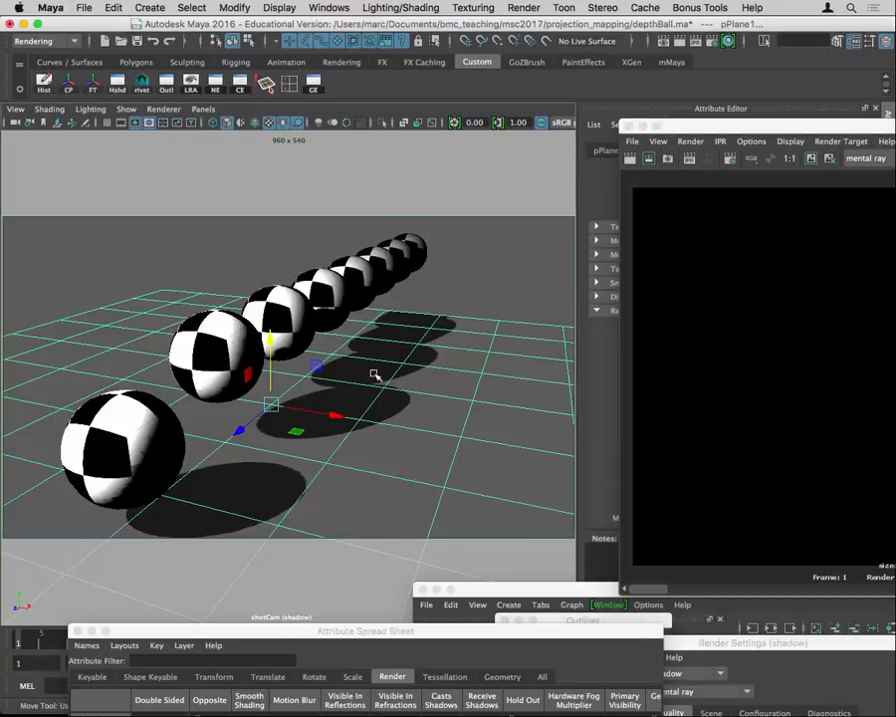
# Delete the area light in the perspective view and create a spot light to replace it.
pyautogui.press('space')
pyautogui.moveTo(370, 382); pyautogui.dragTo(381, 325)
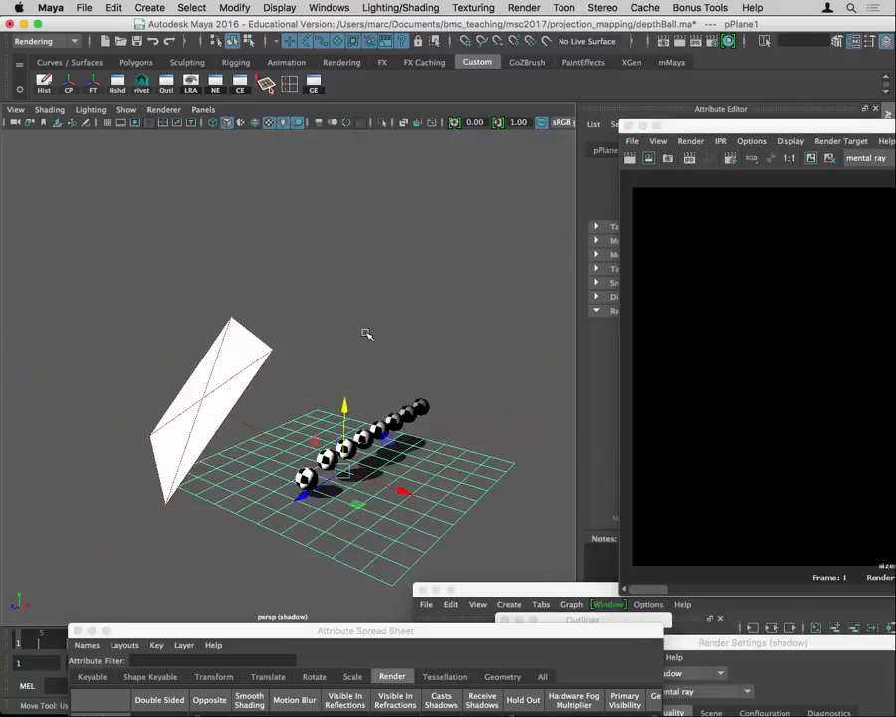
pyautogui.click(256, 335)
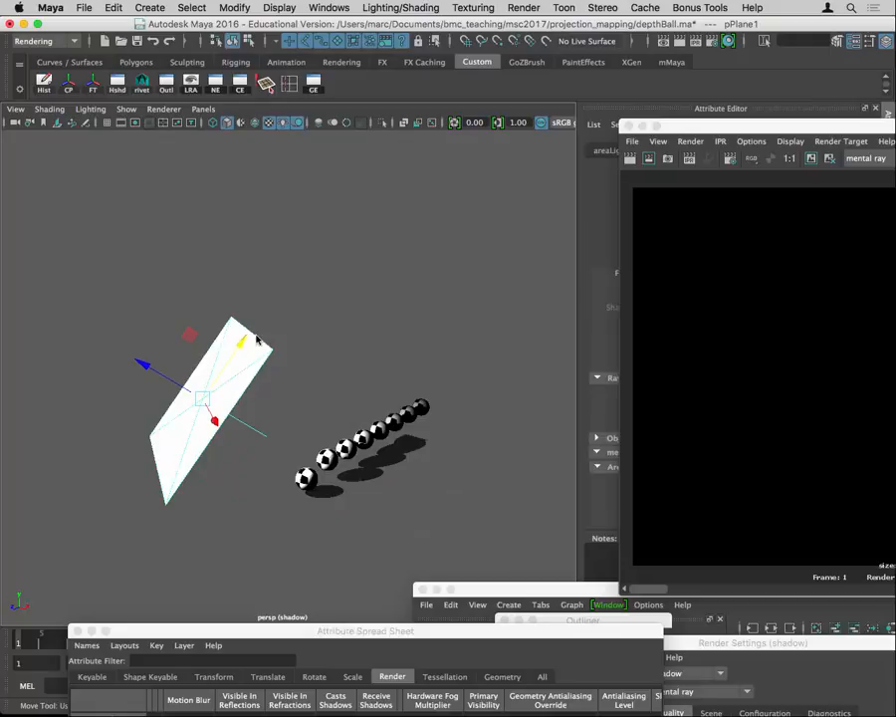
pyautogui.press('Delete')
pyautogui.press('space')
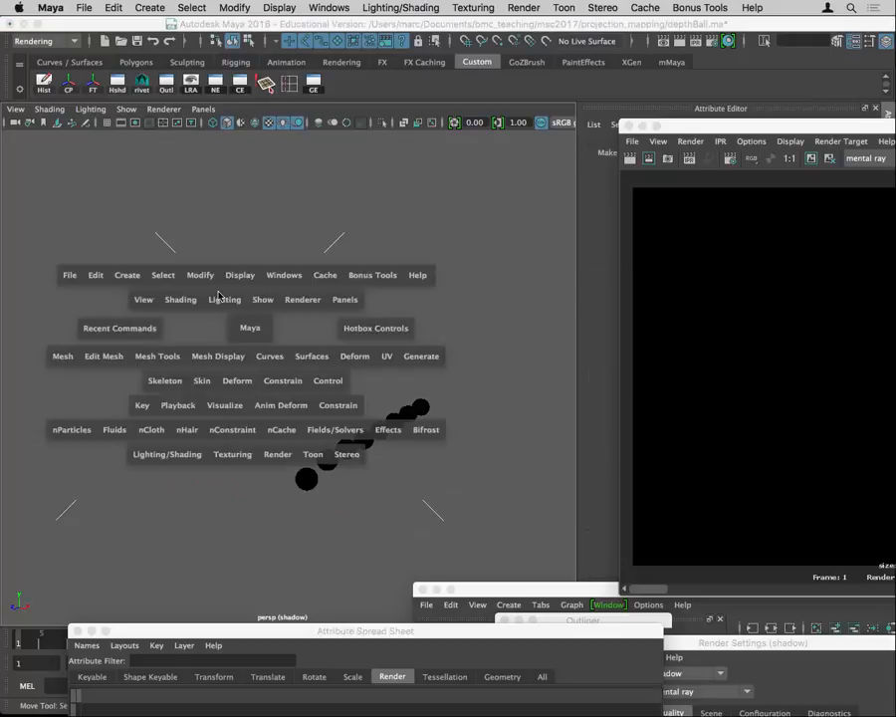
pyautogui.click(150, 275)
pyautogui.moveTo(268, 341)
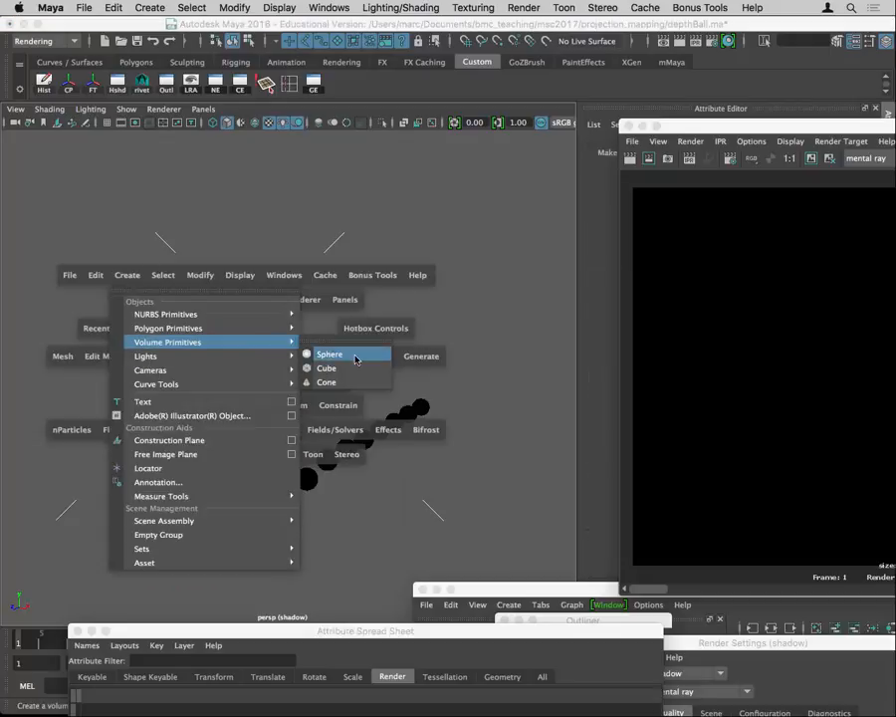
pyautogui.moveTo(242, 362)
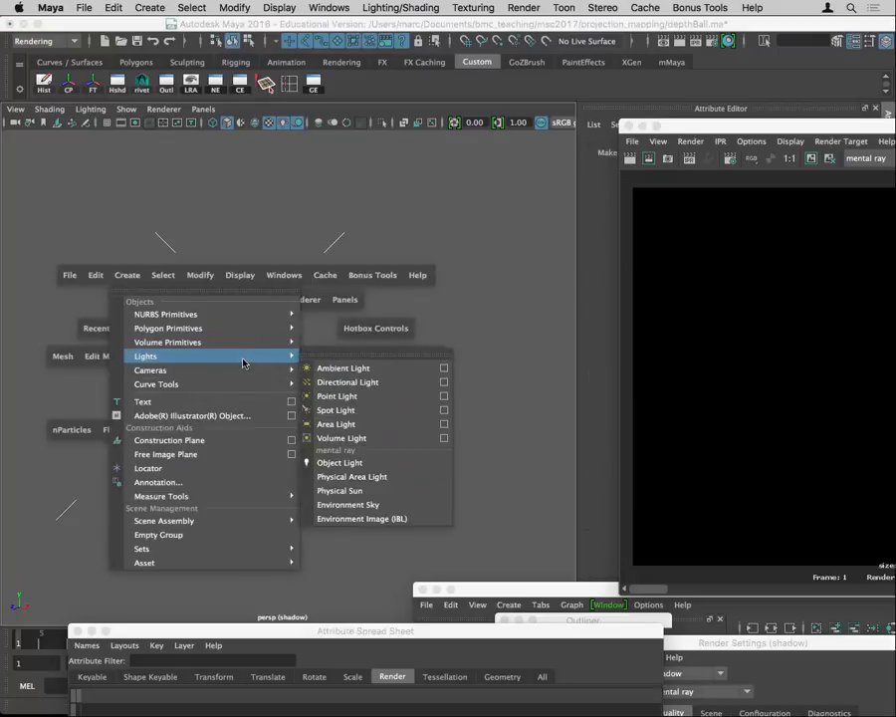
pyautogui.click(336, 409)
# Look through the spot light to aim it diagonally down at the spheres from farther away, and return to the perspective view.
pyautogui.click(198, 110)
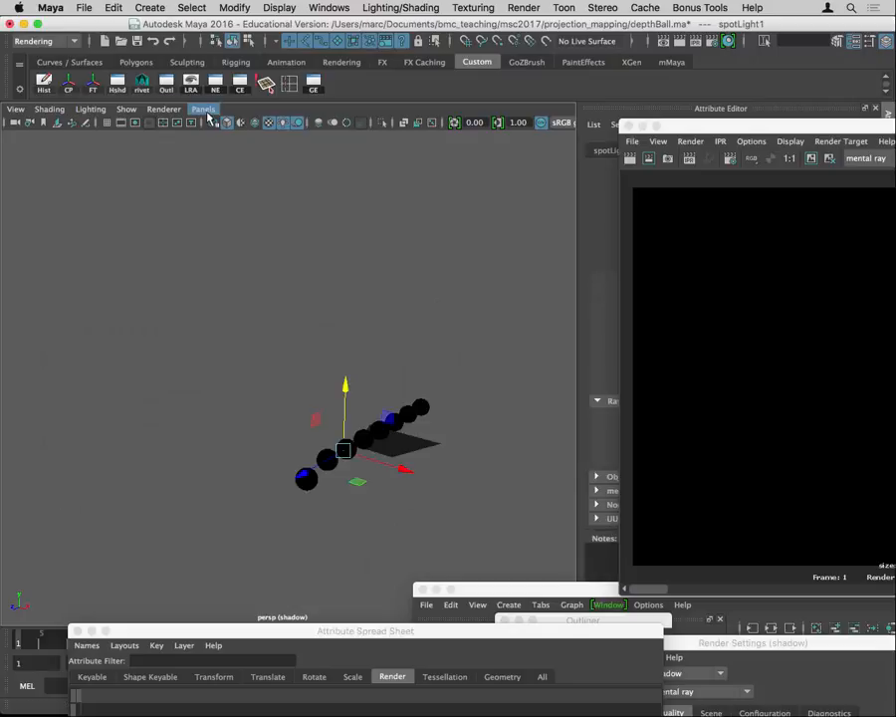
pyautogui.moveTo(213, 125)
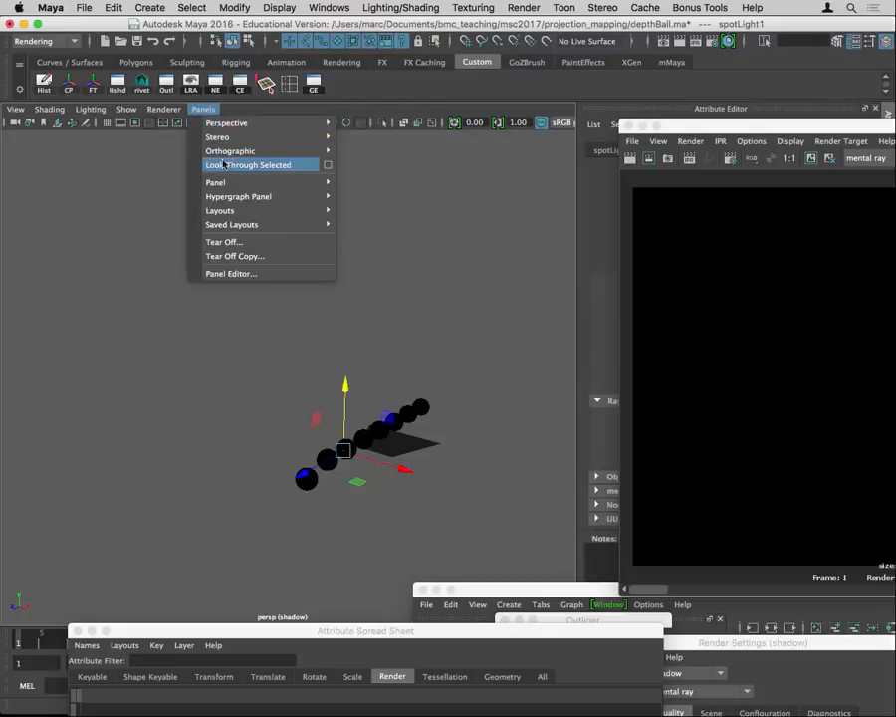
pyautogui.click(253, 165)
pyautogui.keyDown('alt'); pyautogui.moveTo(167, 328); pyautogui.dragTo(10, 308, button='right'); pyautogui.keyUp('alt')
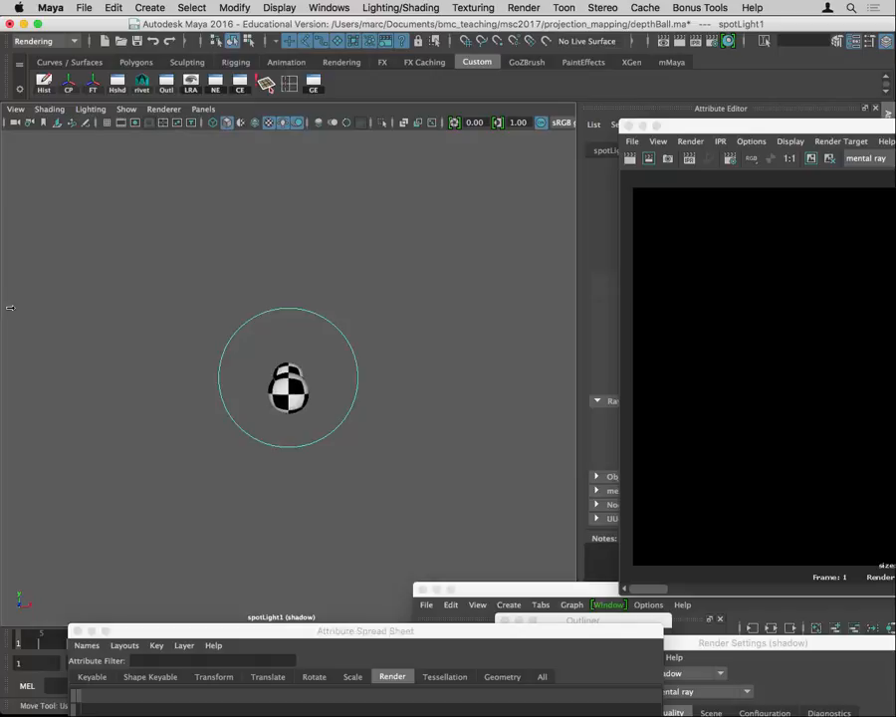
pyautogui.keyDown('alt'); pyautogui.moveTo(10, 307); pyautogui.dragTo(149, 389); pyautogui.keyUp('alt')
pyautogui.keyDown('alt'); pyautogui.moveTo(150, 390); pyautogui.dragTo(134, 315, button='middle'); pyautogui.keyUp('alt')
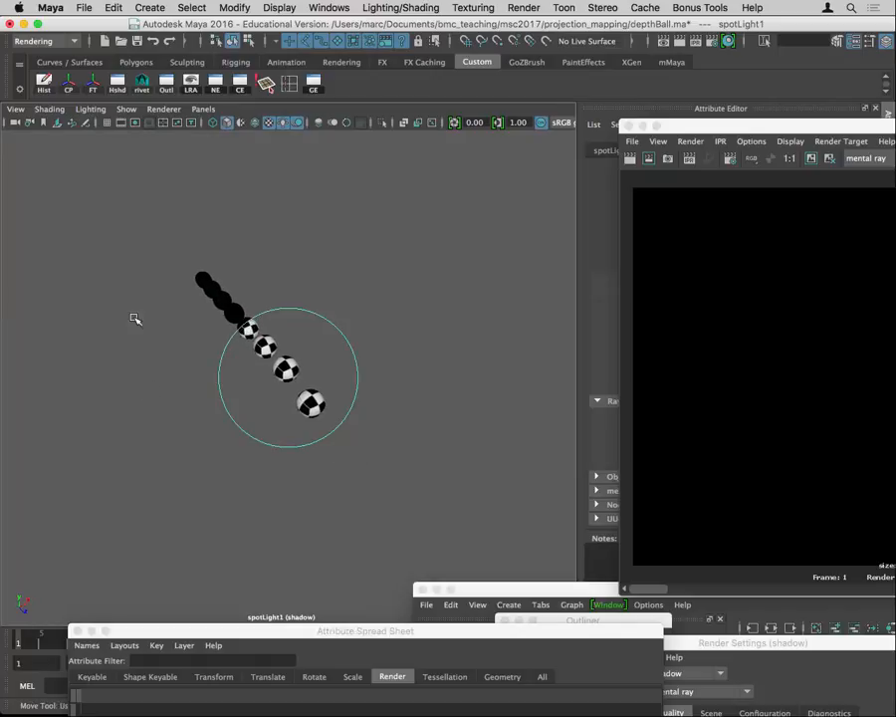
pyautogui.press('space')
pyautogui.click(185, 293)
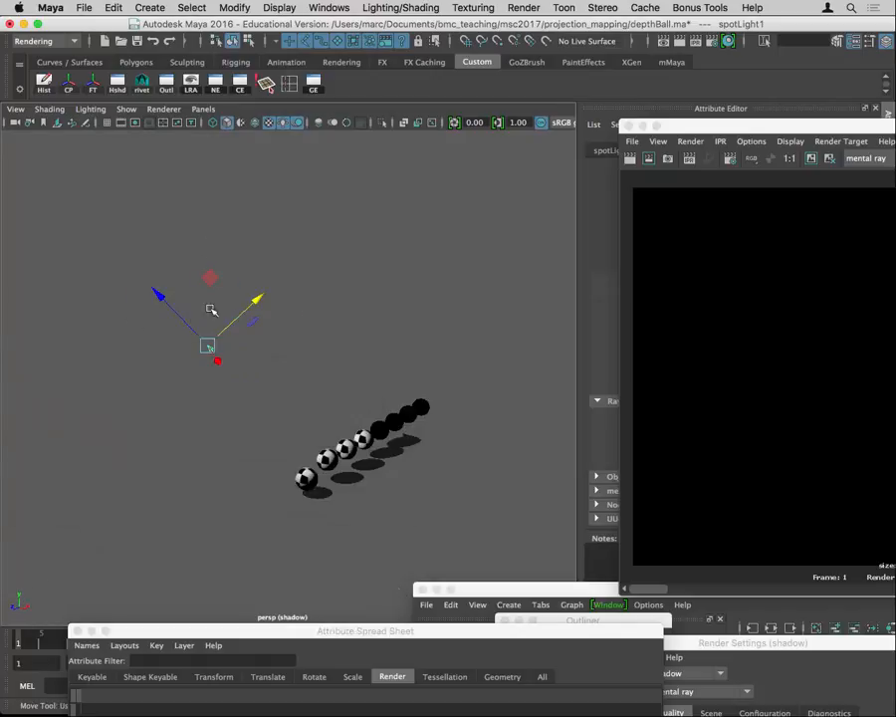
# Render the shadow layer through shotCam, examine its alpha channel, and close the Render View to return to the perspective view.
pyautogui.click(205, 109)
pyautogui.moveTo(322, 126)
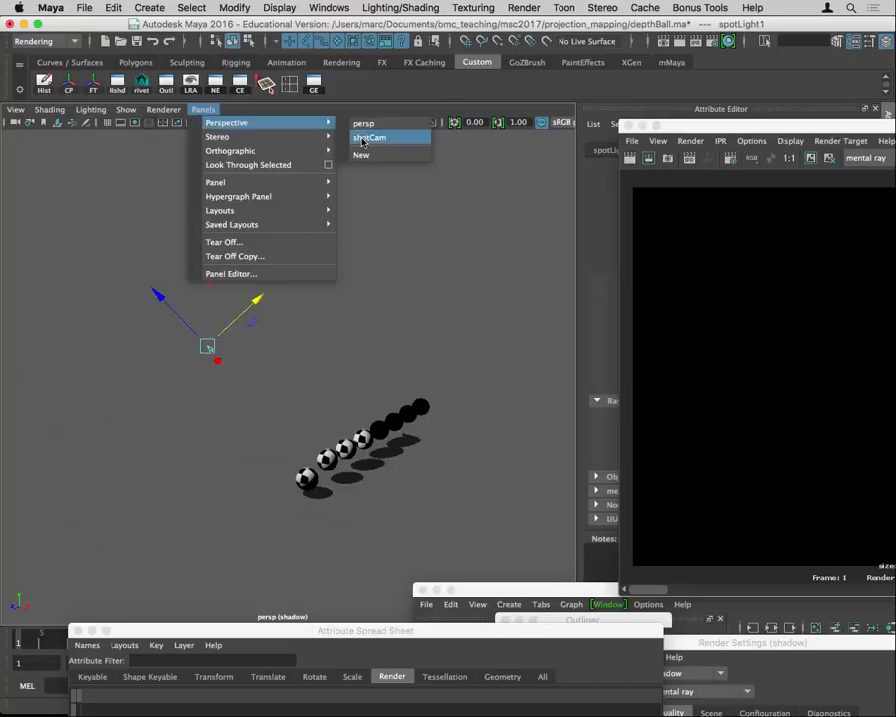
pyautogui.click(369, 137)
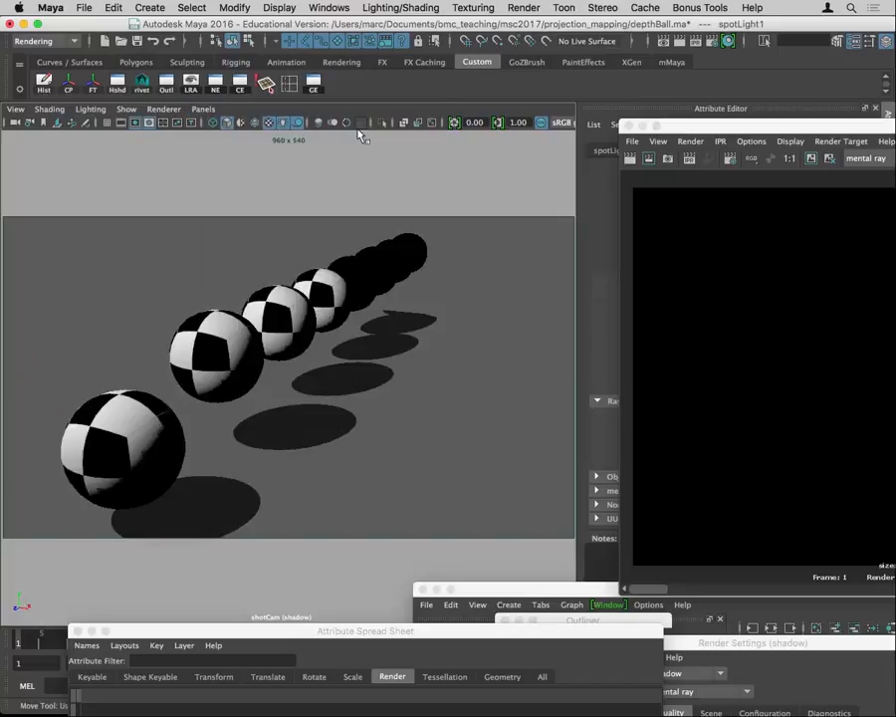
pyautogui.click(676, 39)
pyautogui.moveTo(756, 129); pyautogui.dragTo(289, 30)
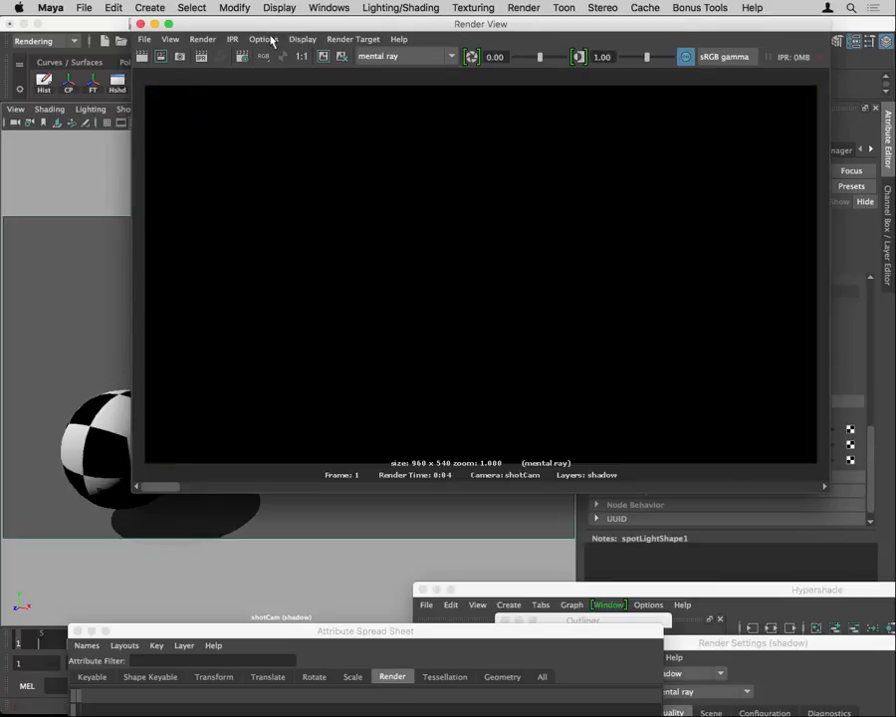
pyautogui.click(282, 56)
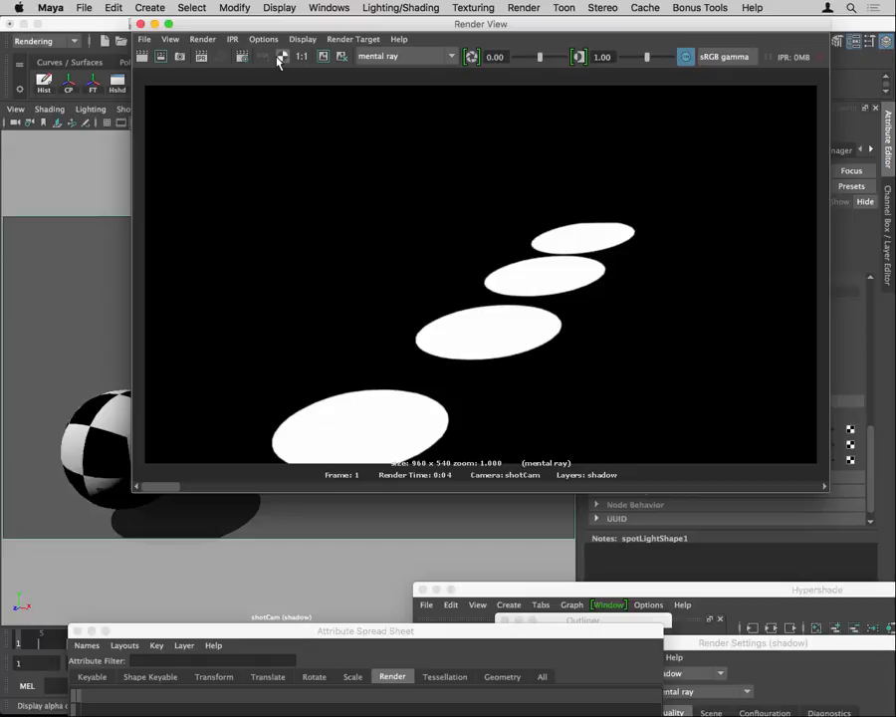
pyautogui.click(141, 23)
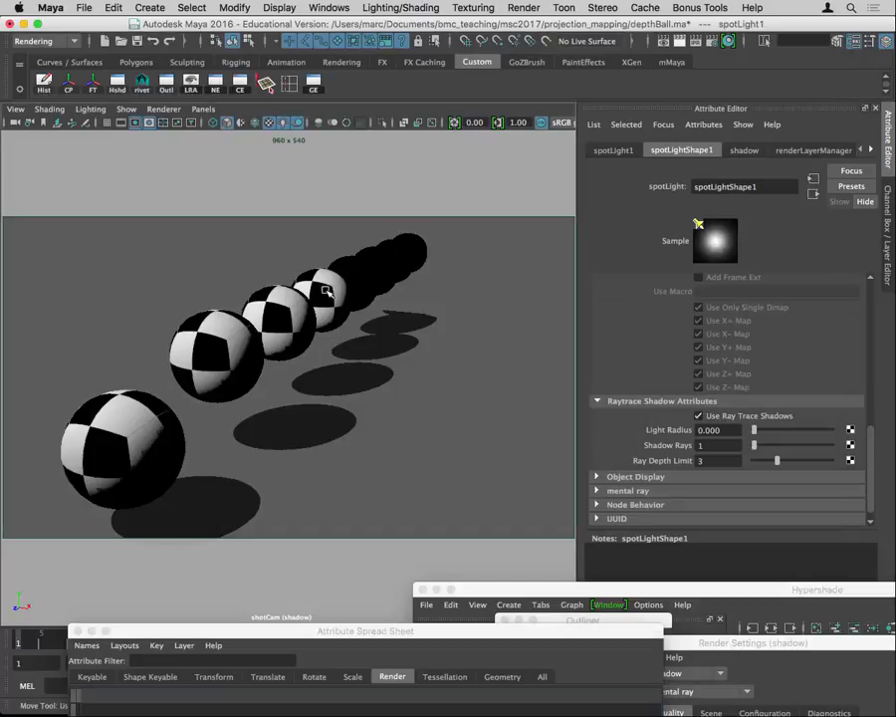
pyautogui.press('space')
pyautogui.moveTo(296, 378); pyautogui.dragTo(293, 284)
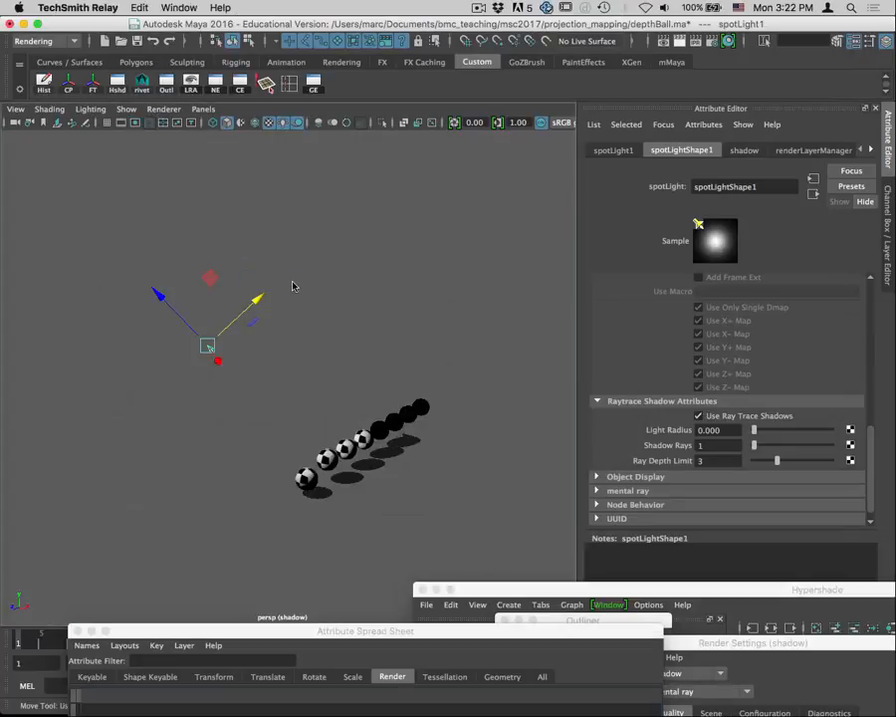